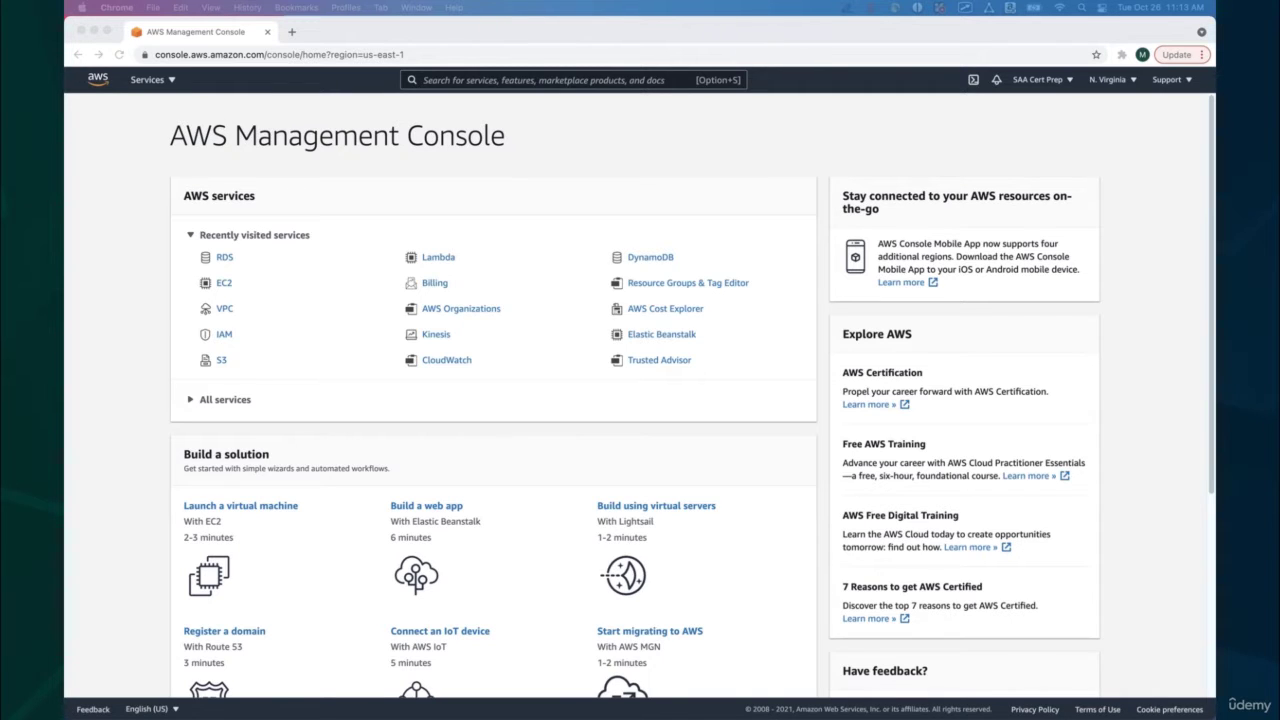
Open the VPC service and display the details of the VPC named Your VPC.
click(492, 177)
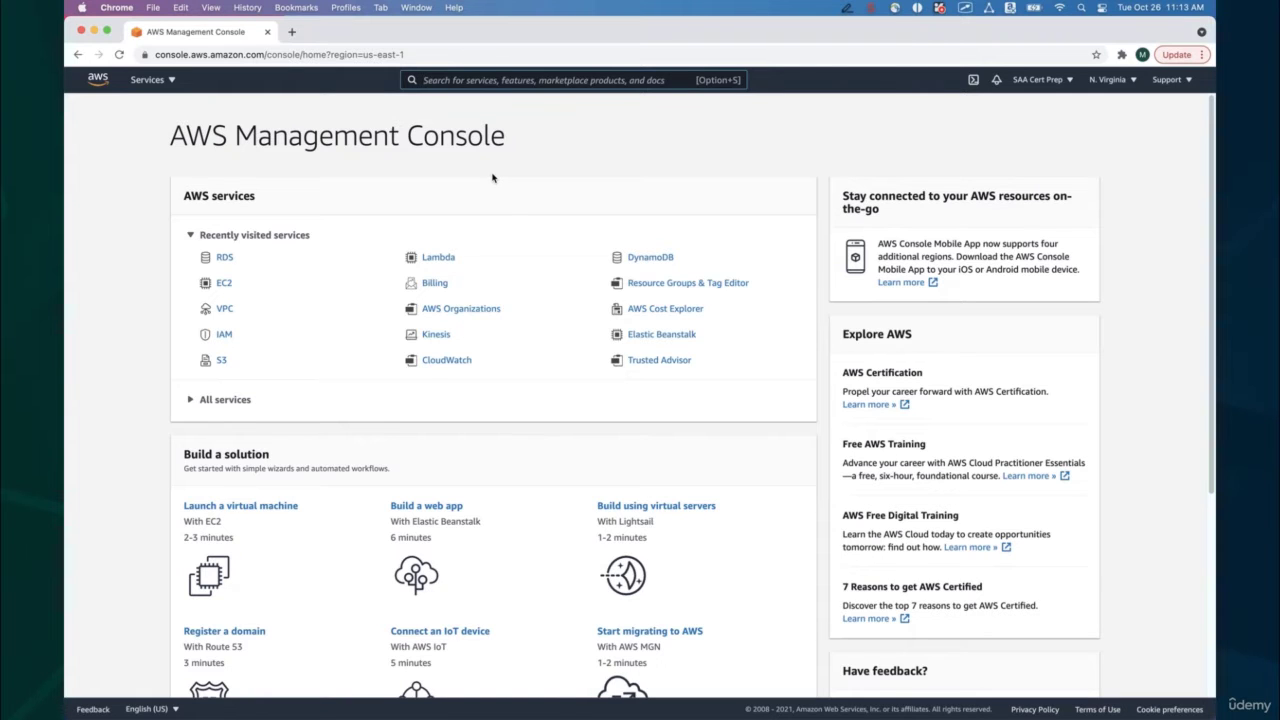
text(vpc)
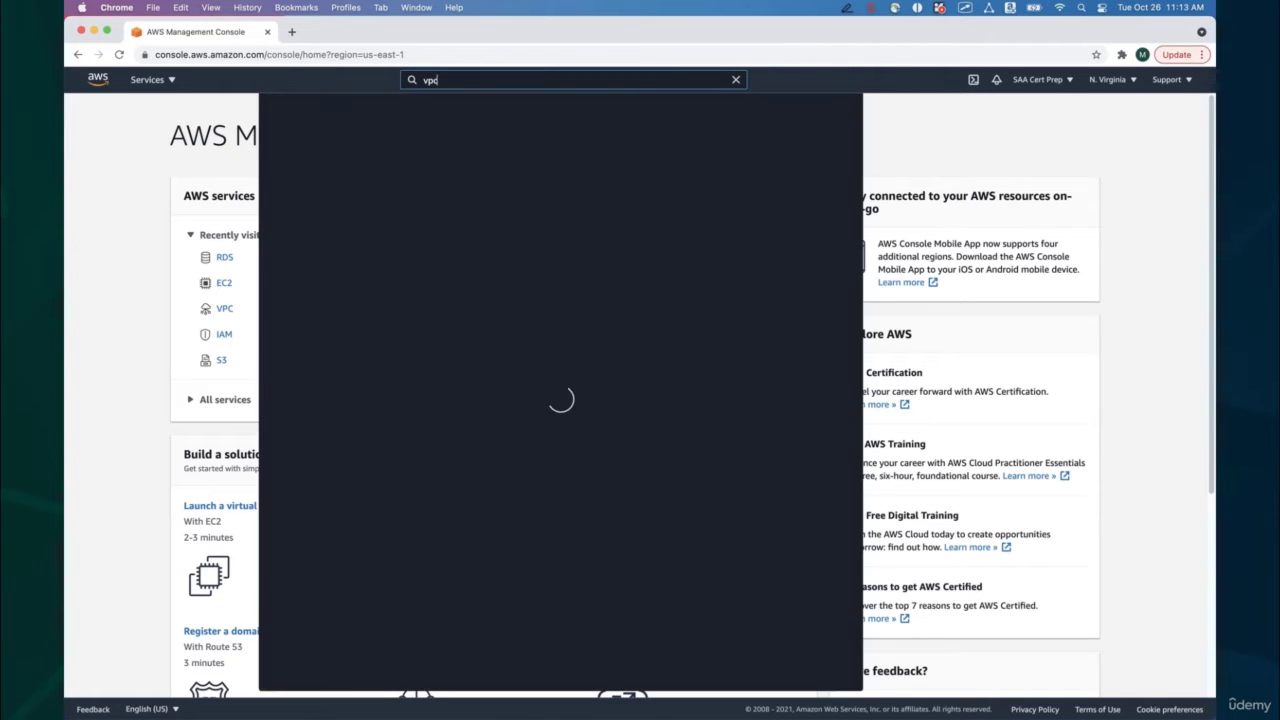
click(476, 180)
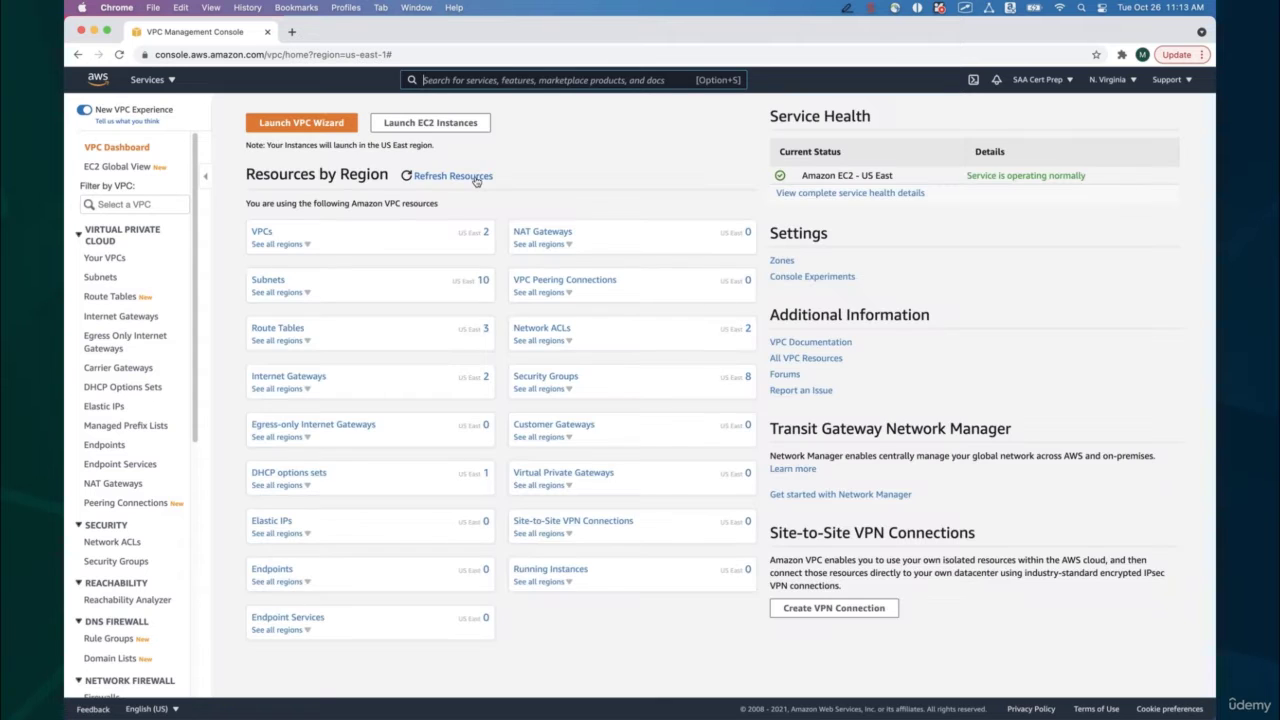
click(263, 232)
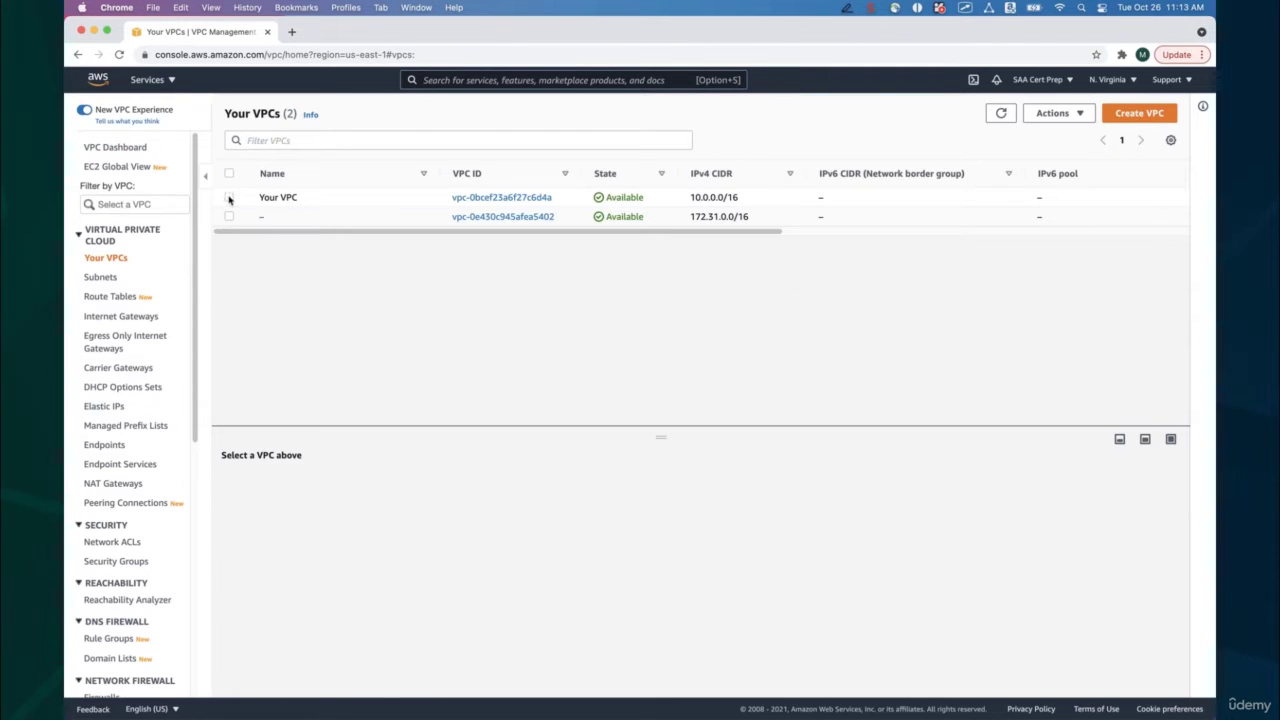
click(229, 198)
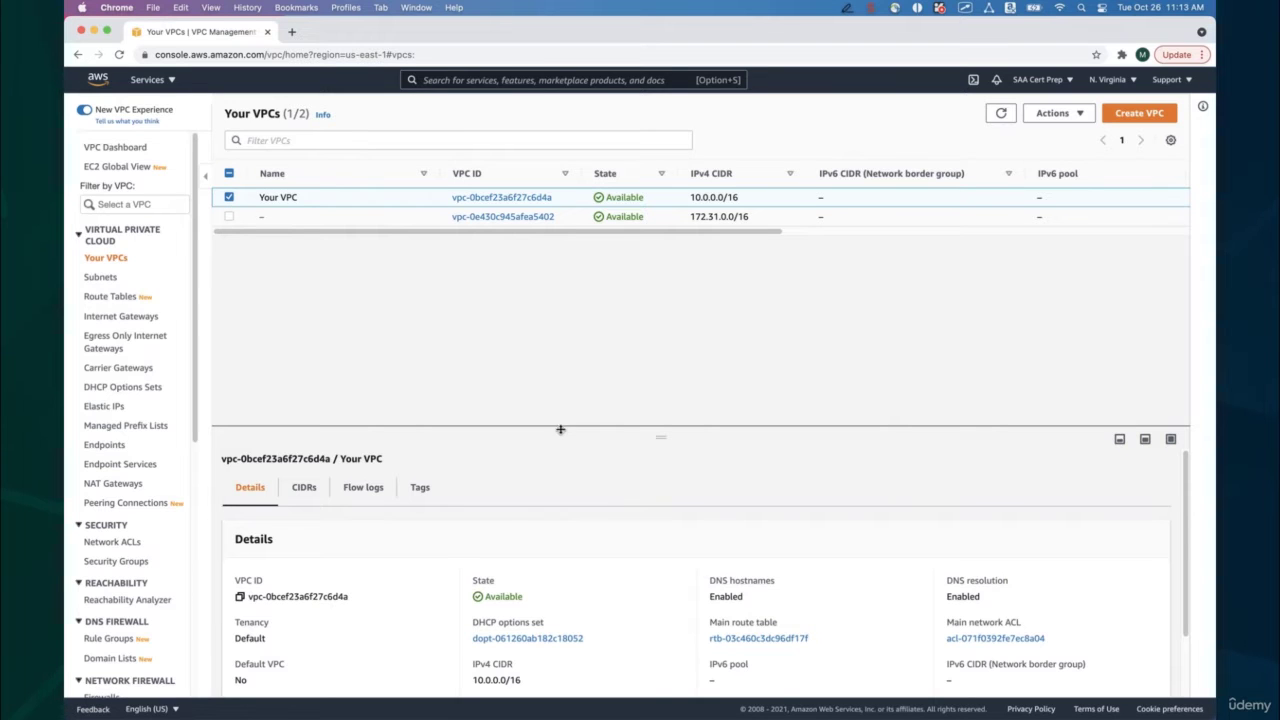
drag(560, 429, 520, 289)
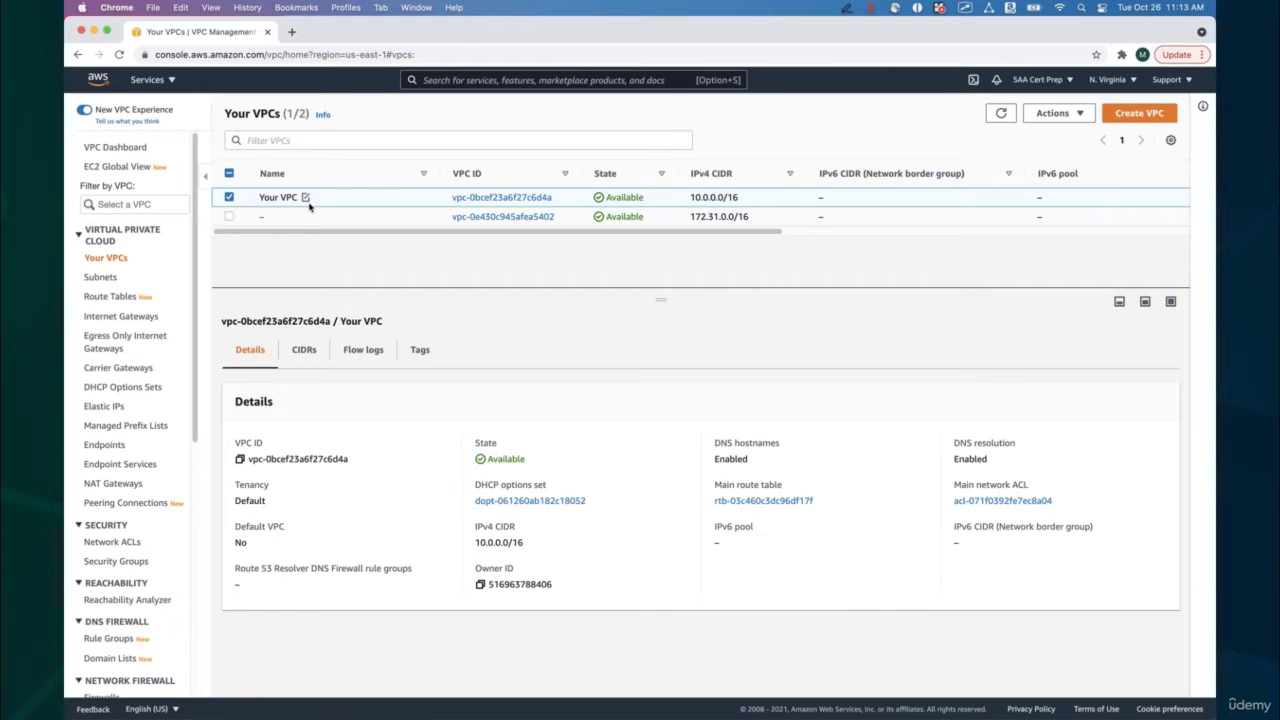
Open the subnets list, enlarge it to show every row and widen its VPC column.
click(118, 280)
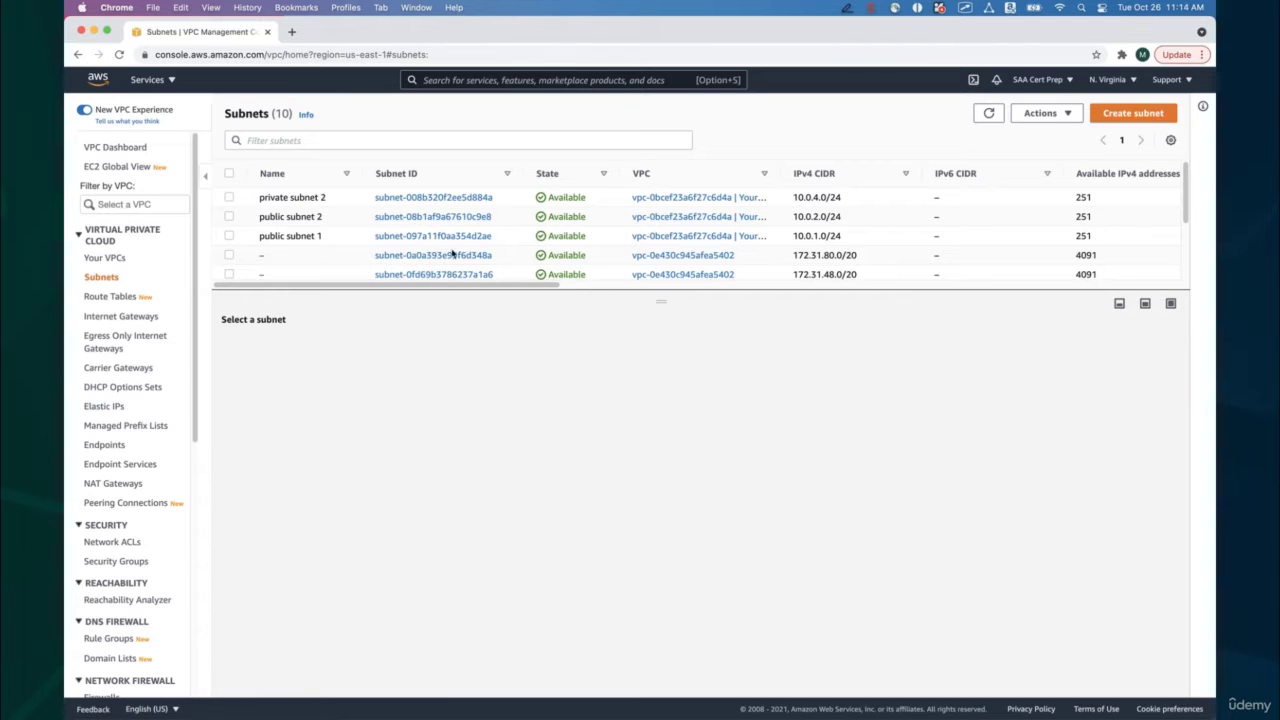
drag(603, 291, 600, 408)
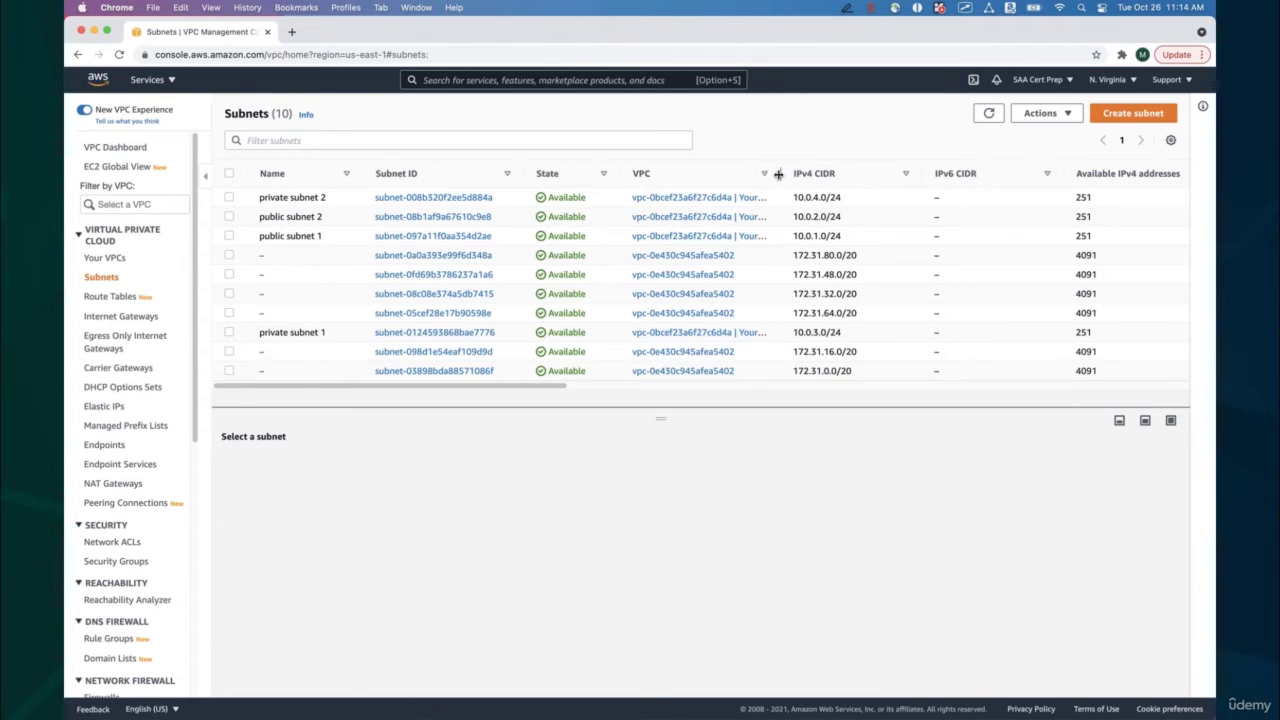
drag(781, 174, 852, 174)
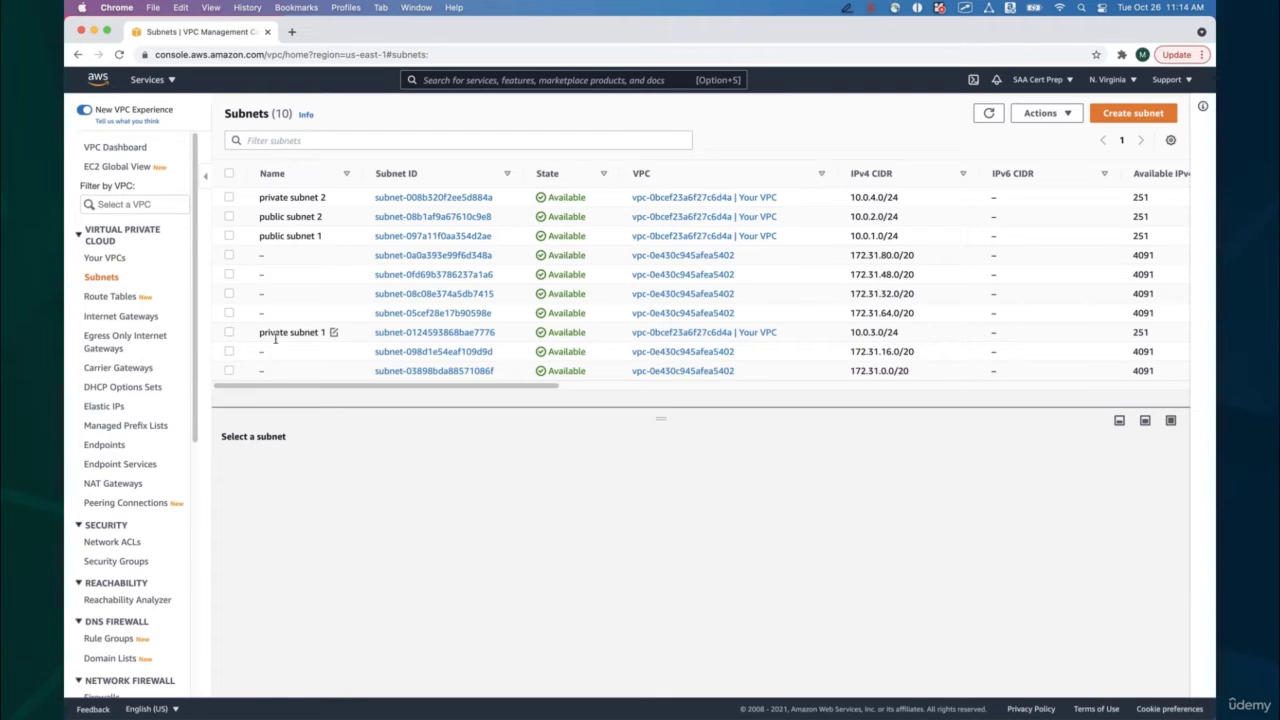
Examine the routes in the route table of public subnet 2.
click(229, 216)
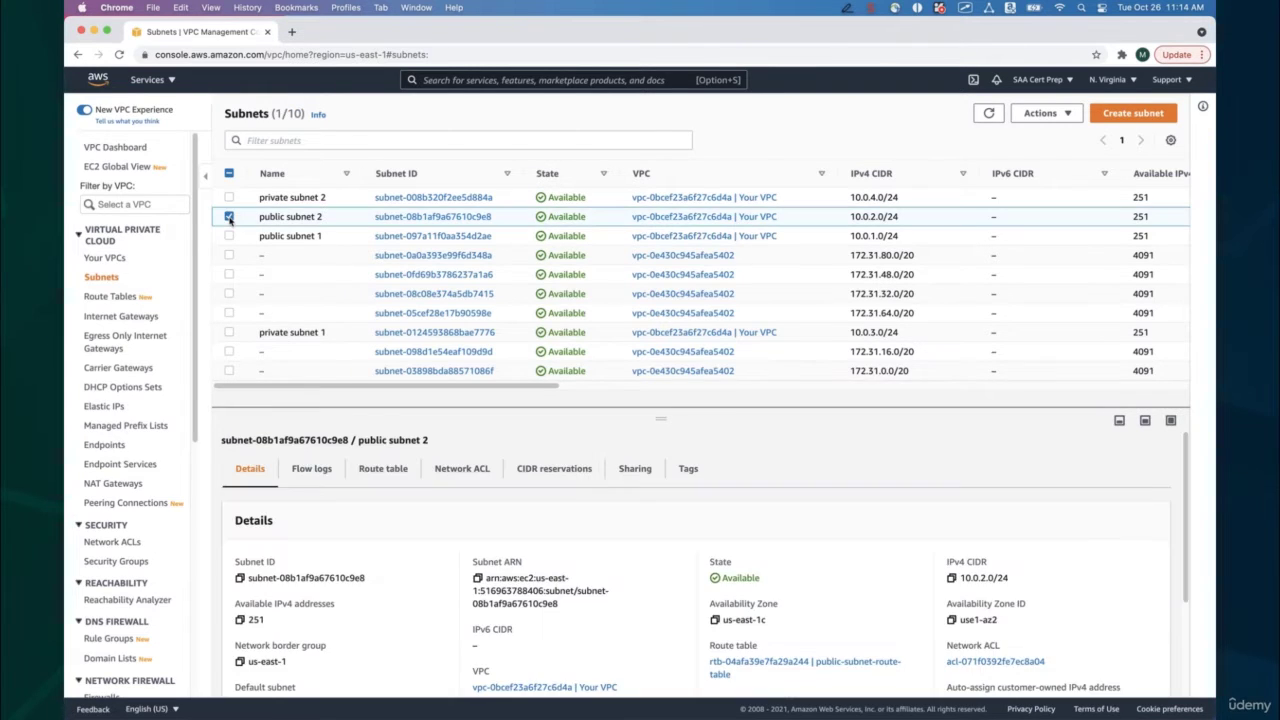
click(378, 478)
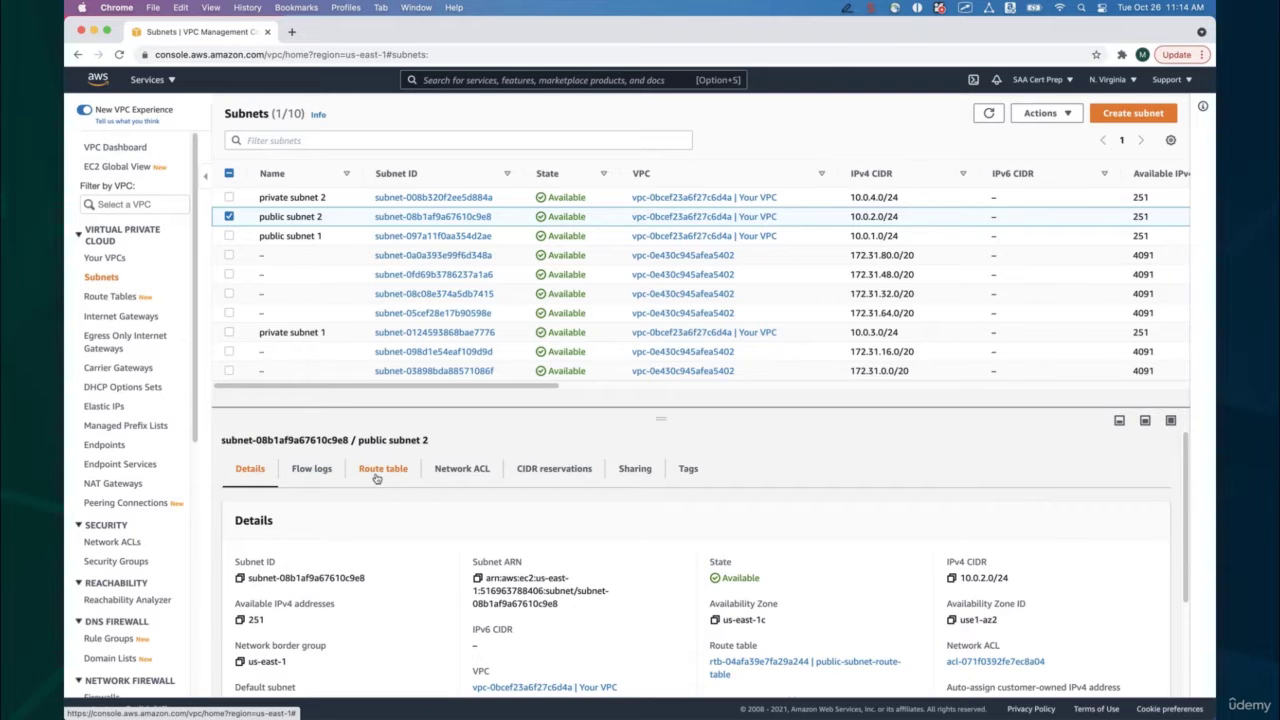
scroll(410, 597, down, 1)
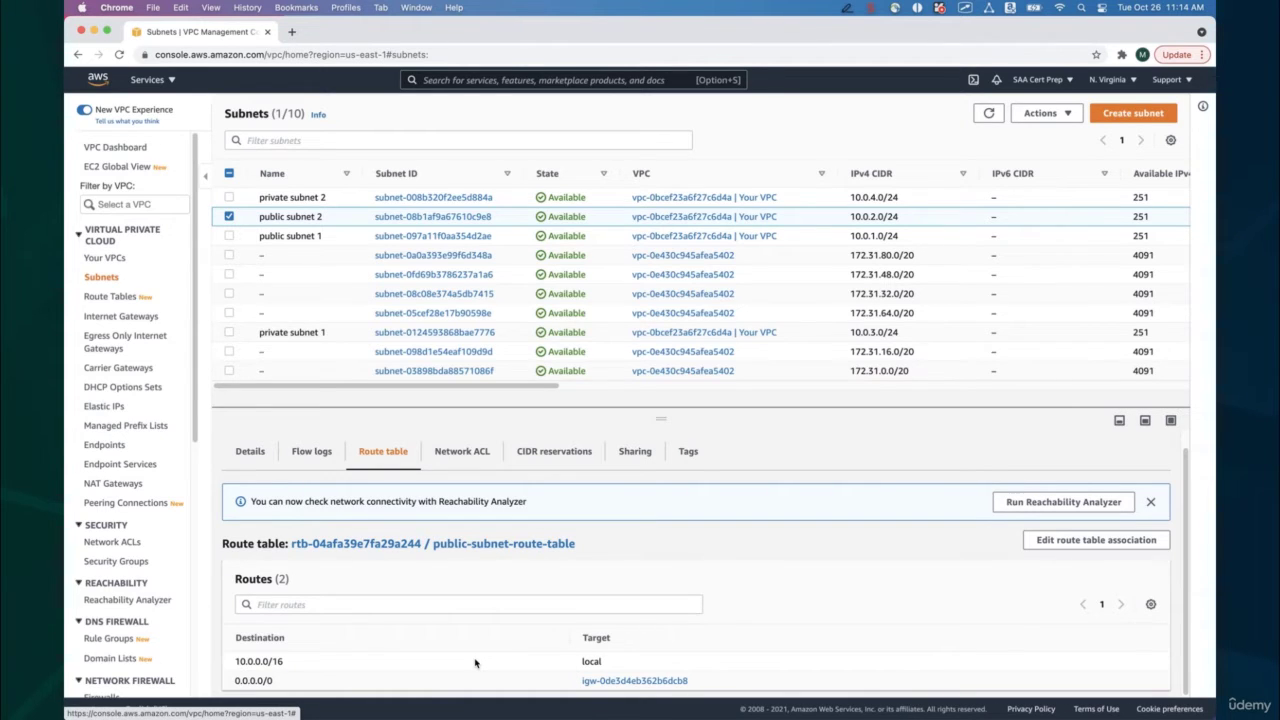
Select only public subnet 1 and examine the routes in its route table.
click(229, 216)
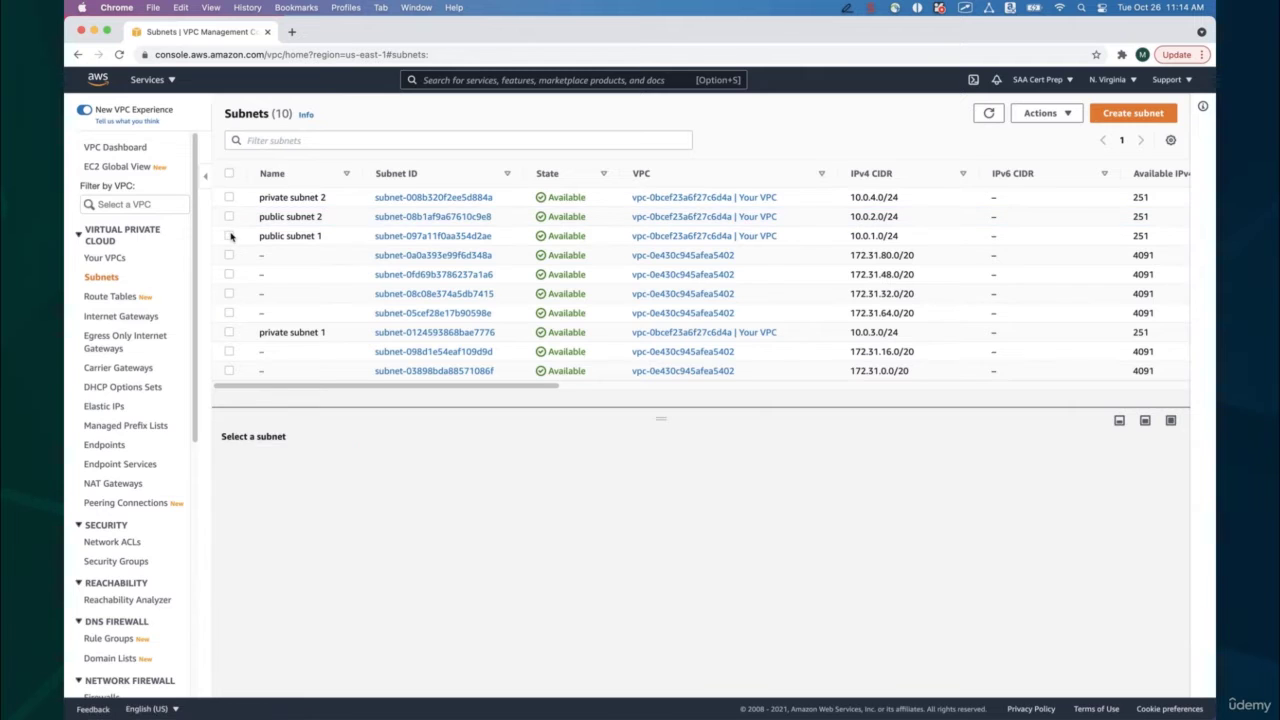
click(229, 236)
click(380, 470)
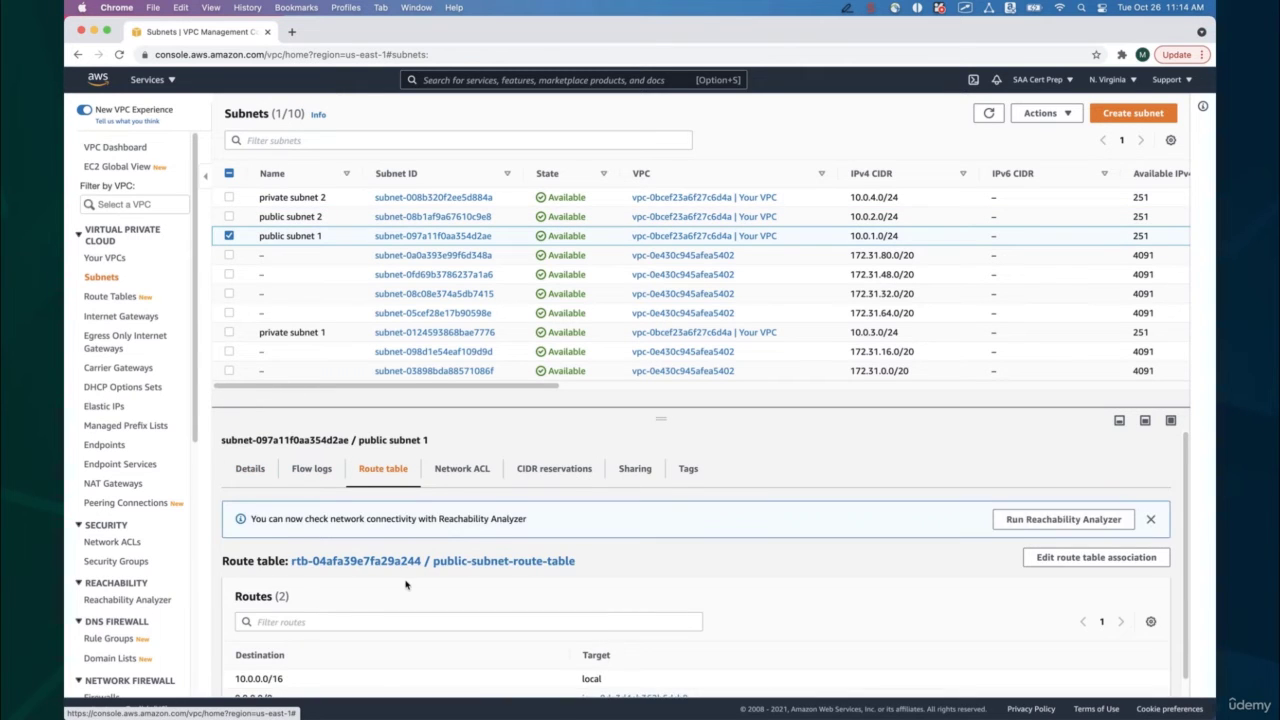
scroll(405, 585, down, 1)
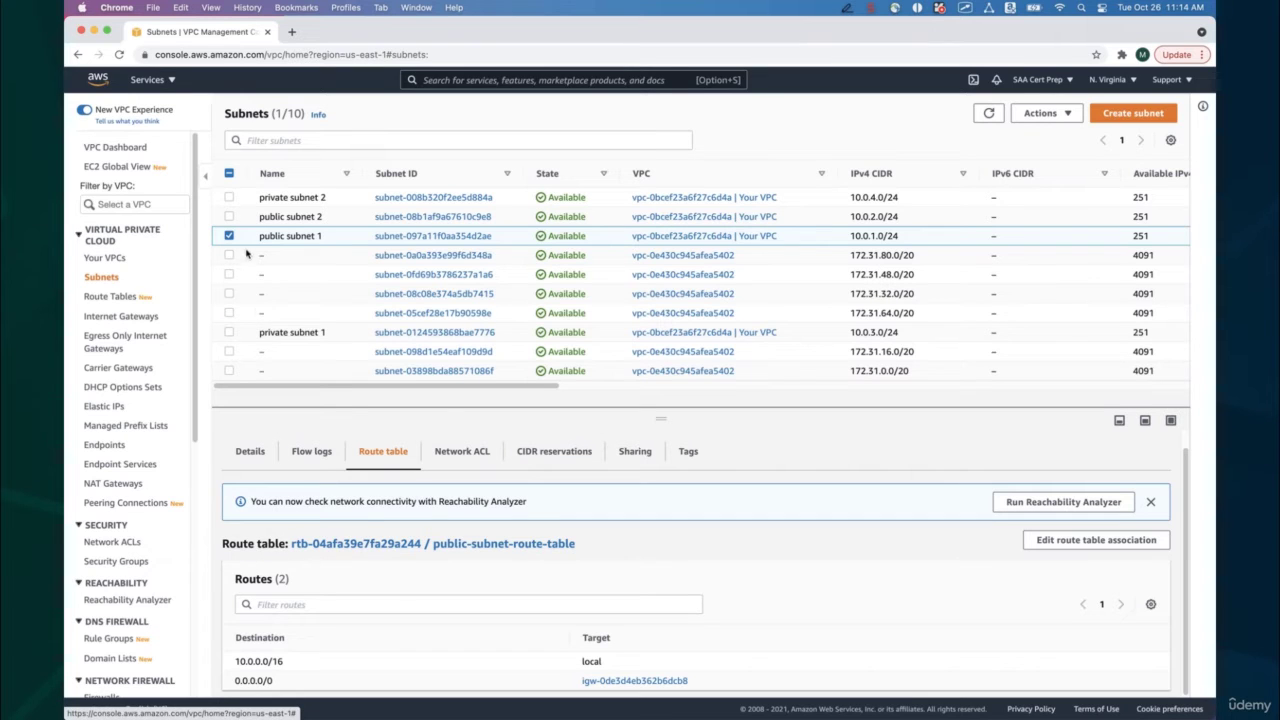
Open the security groups list and examine the inbound rules of the lab4-alb-sg group, including port ranges and sources.
click(141, 565)
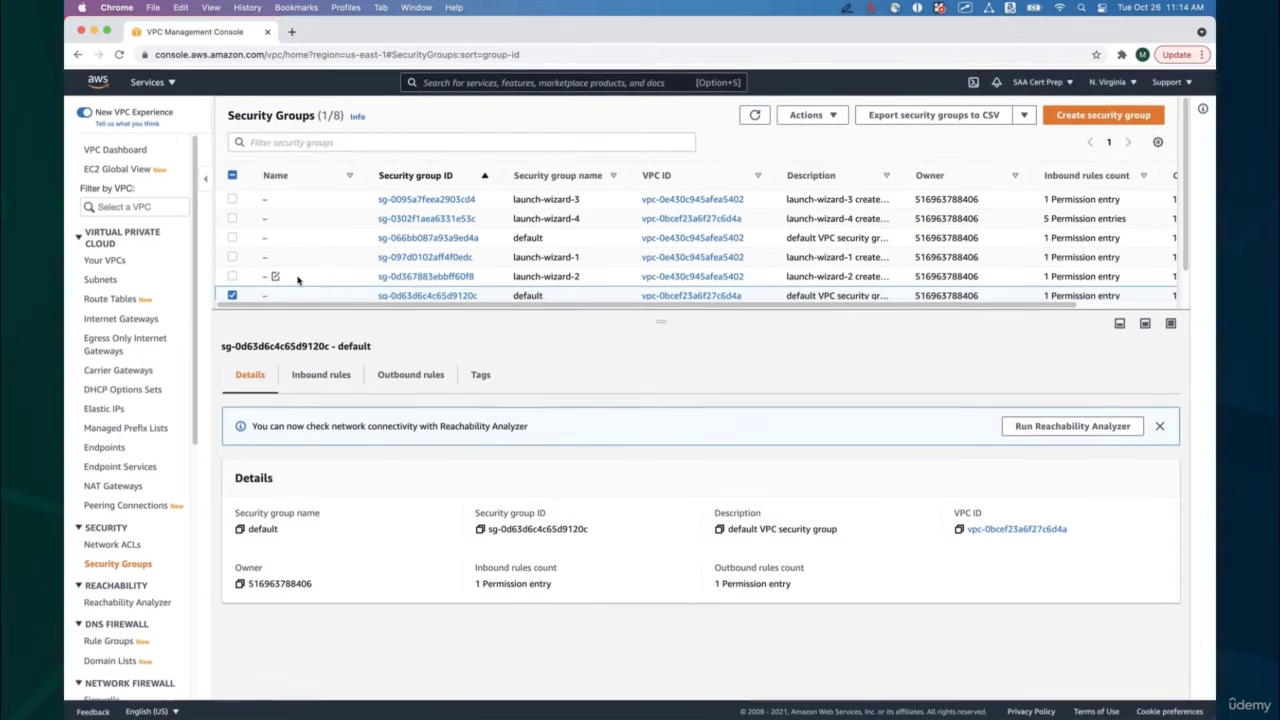
scroll(352, 253, down, 2)
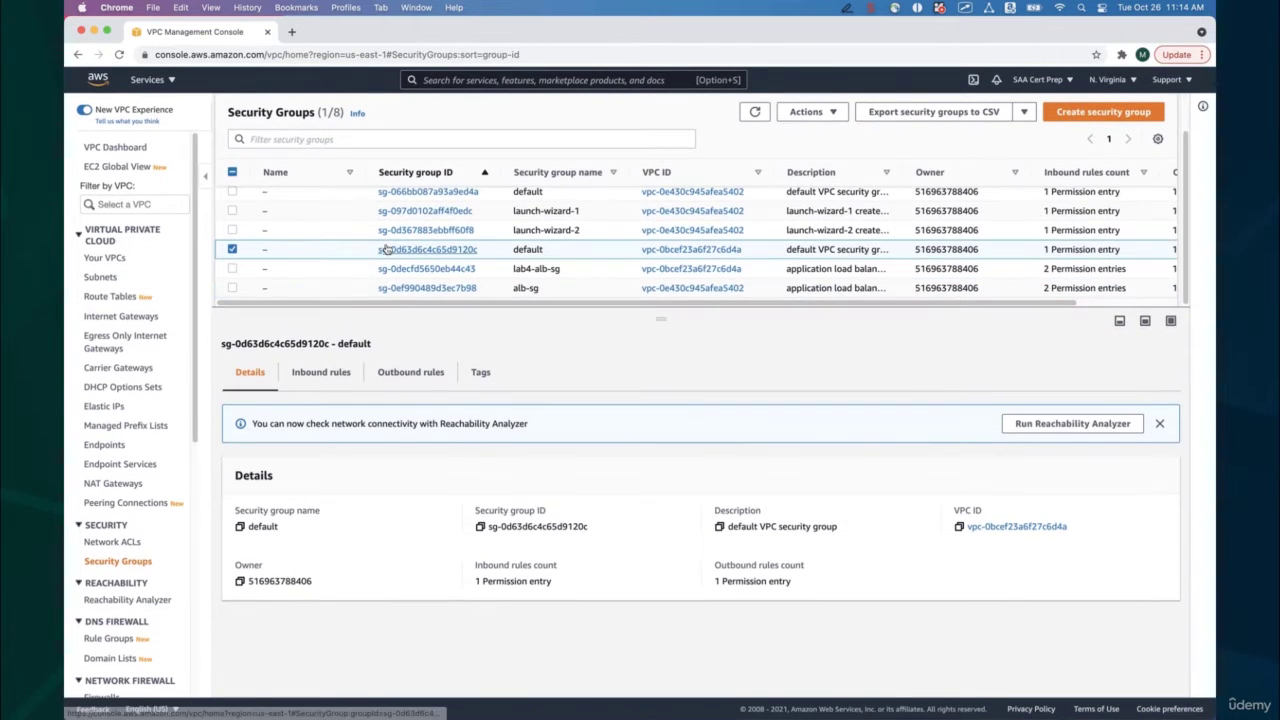
click(232, 268)
click(232, 250)
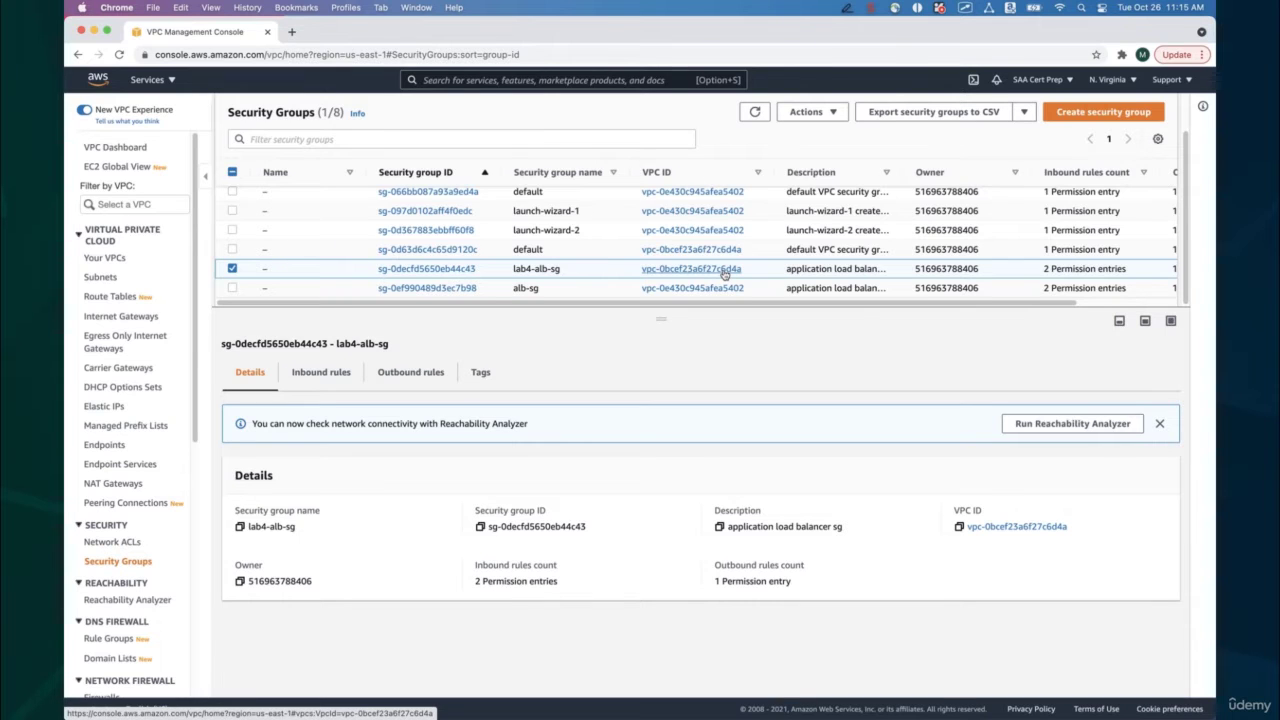
click(346, 373)
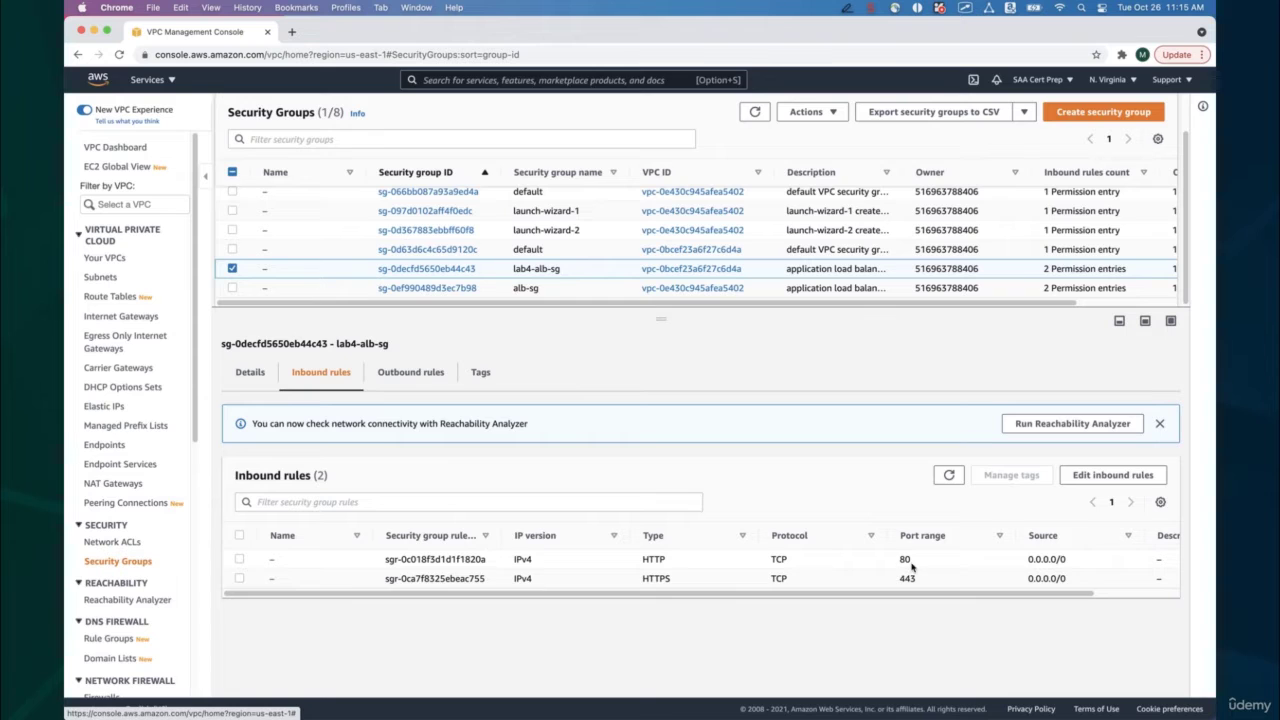
scroll(915, 576, right, 3)
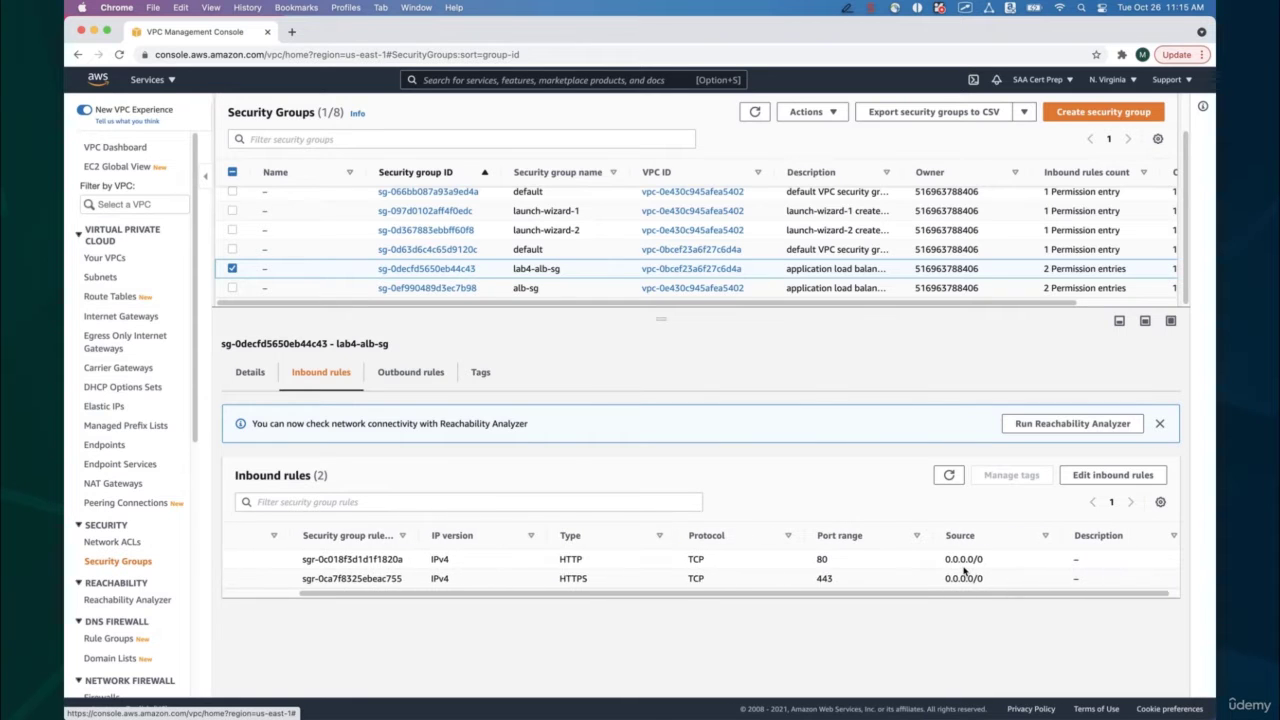
scroll(964, 570, left, 3)
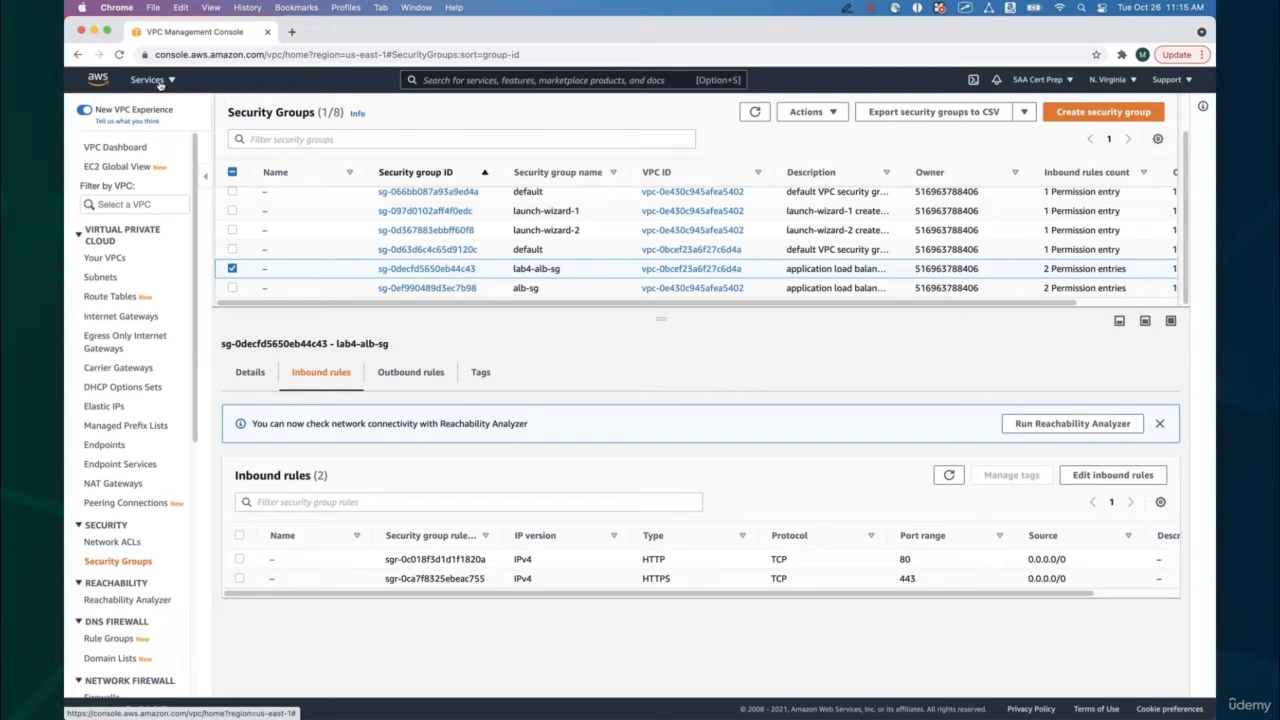
Switch to the EC2 service, dismiss the welcome message and start creating a new launch template.
scroll(160, 323, down, 2)
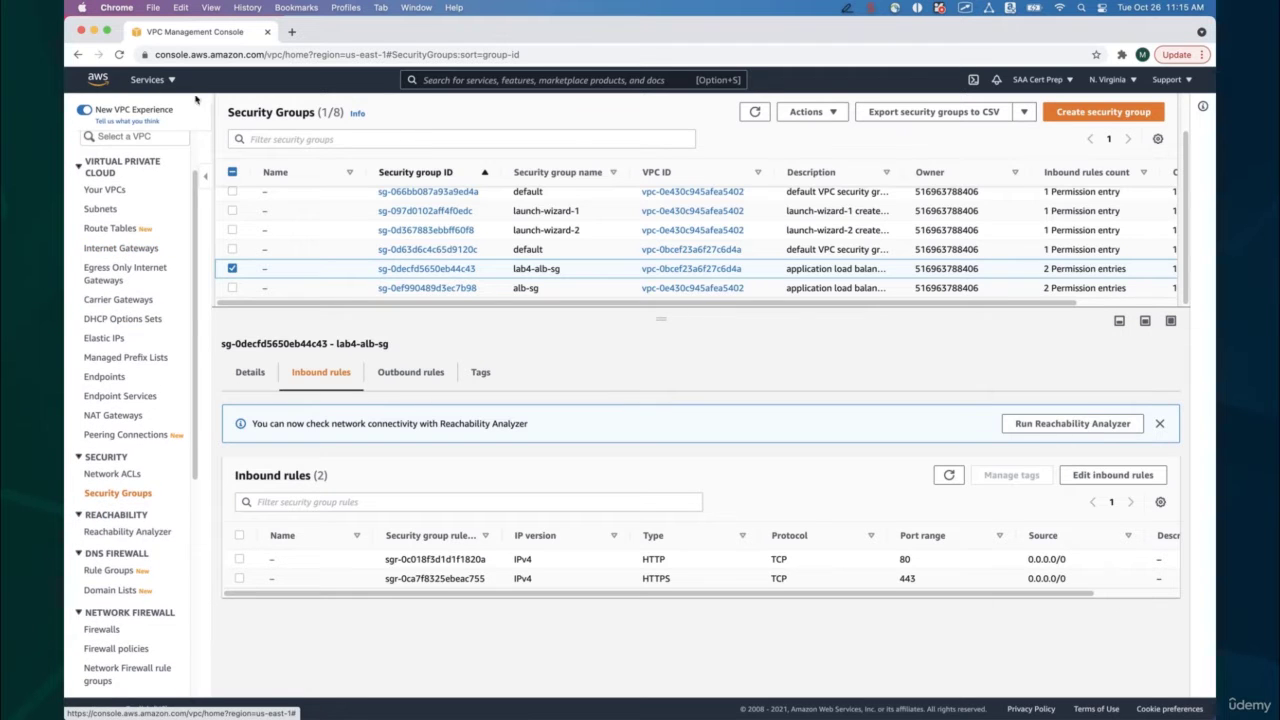
click(152, 79)
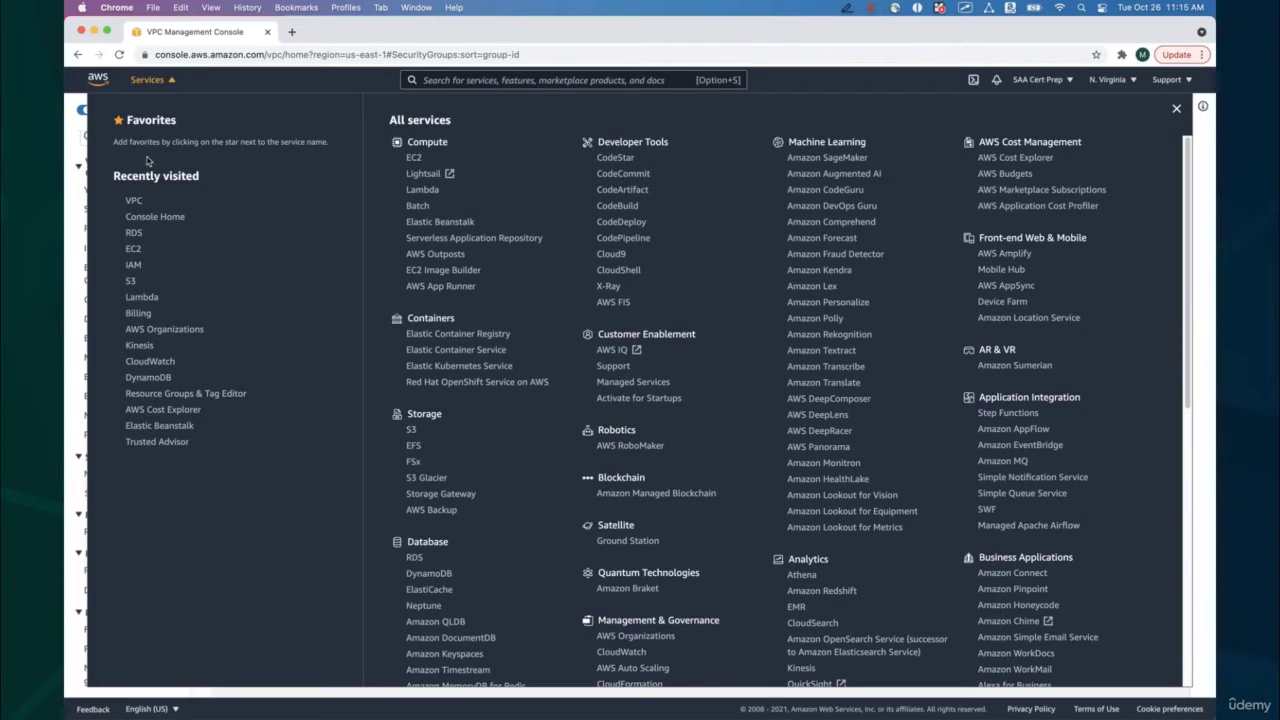
click(133, 249)
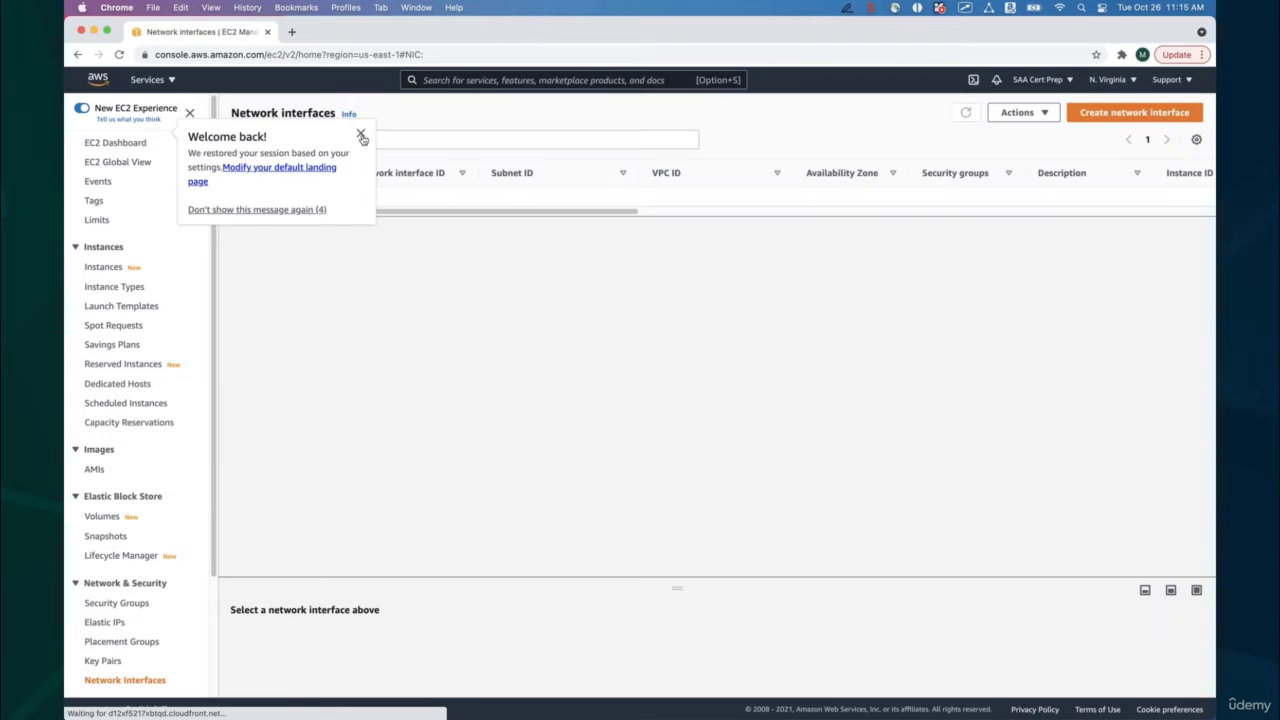
click(361, 134)
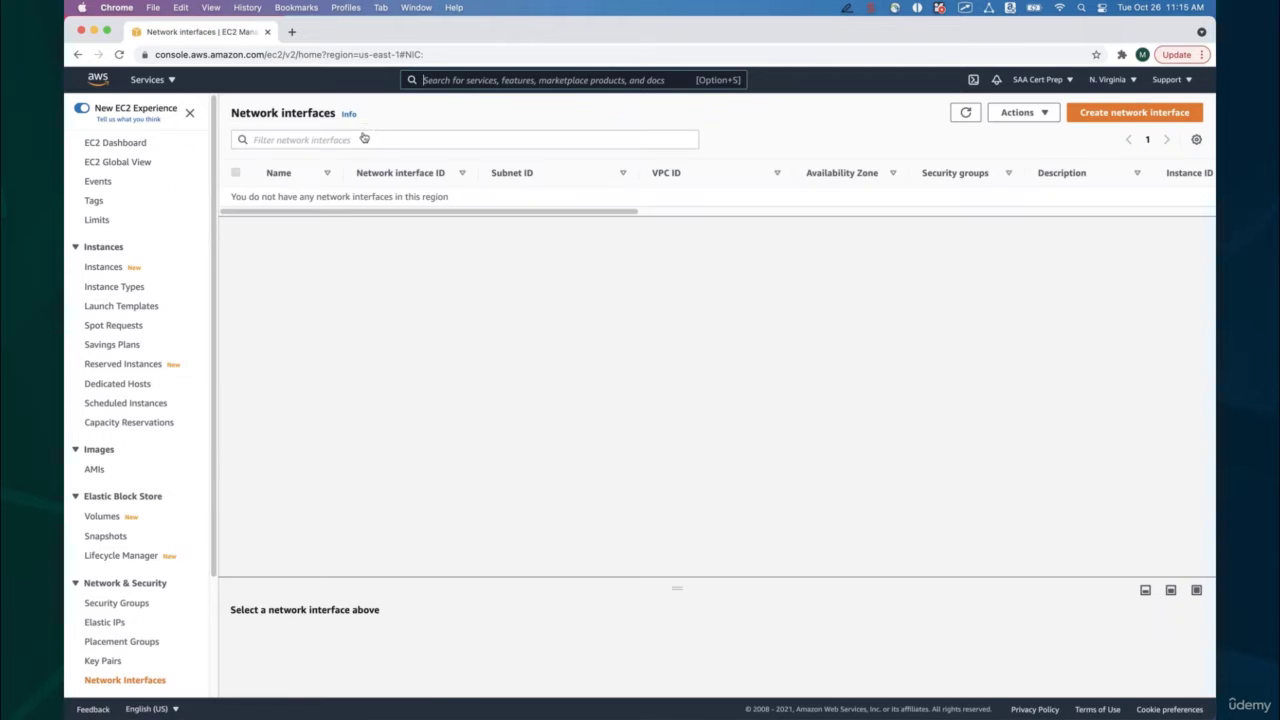
click(141, 314)
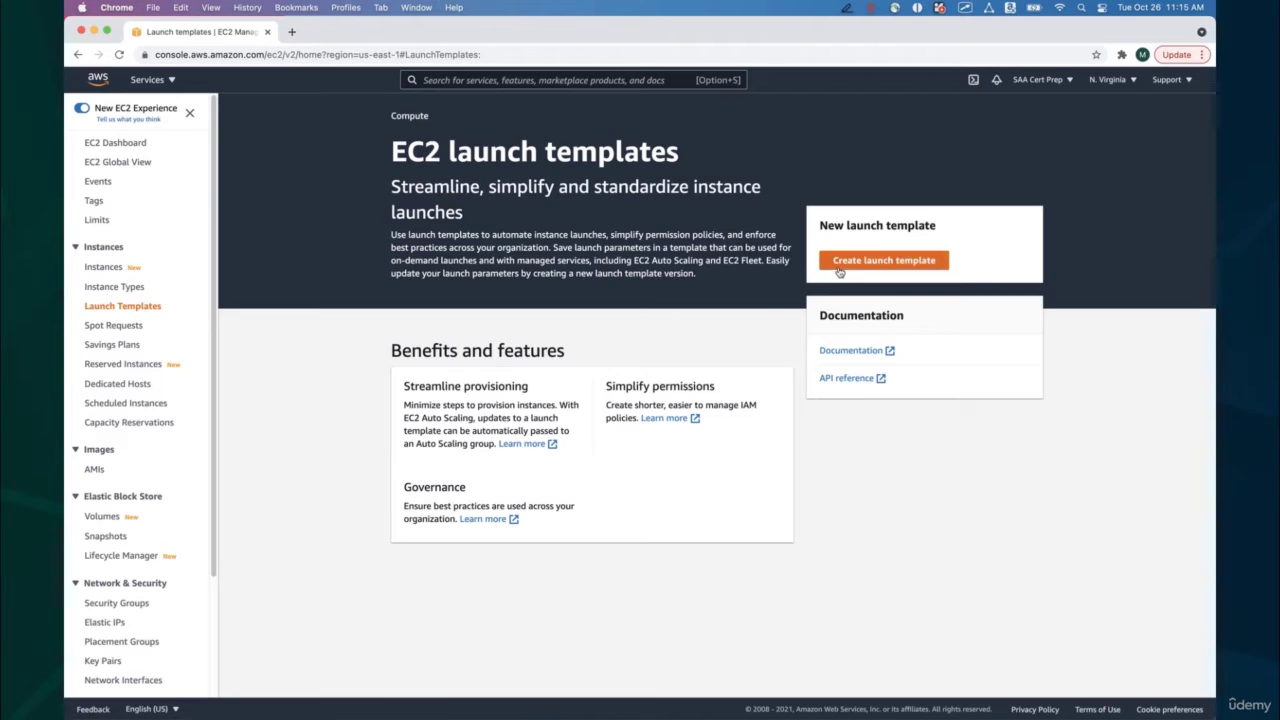
click(856, 262)
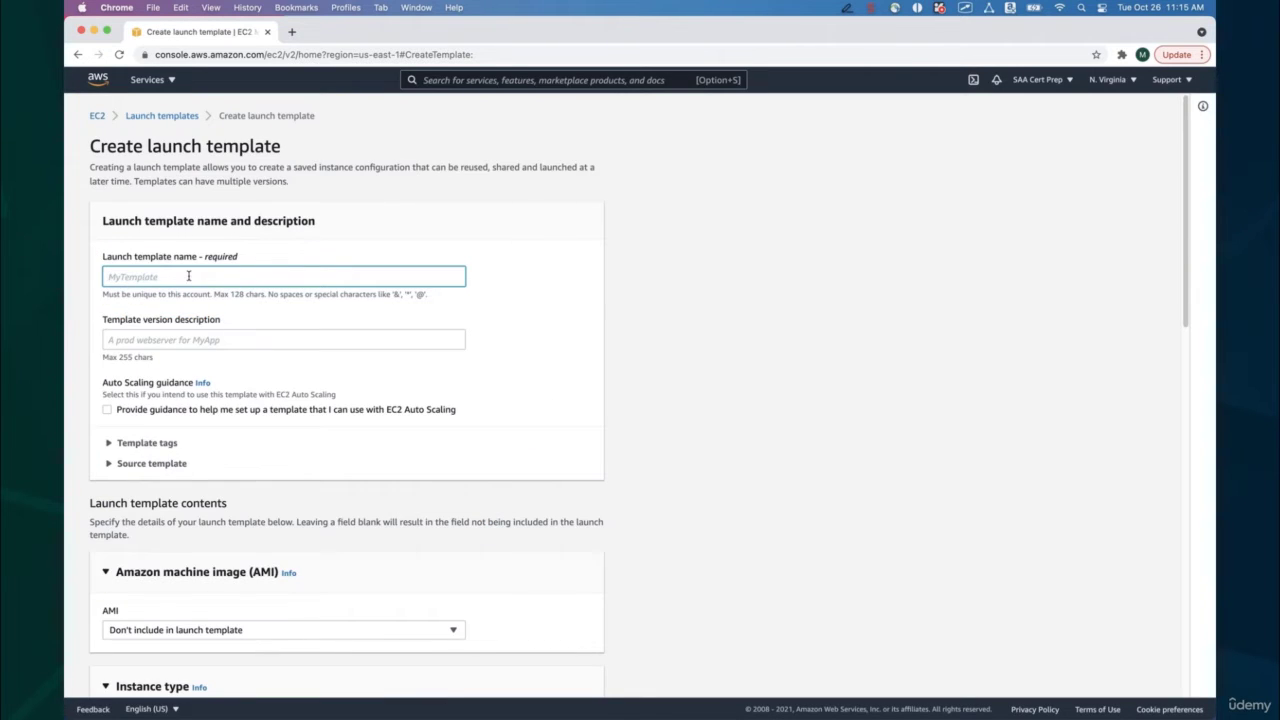
Name the launch template lab4-template and set its version description to "Employee directory app".
text(Lab)
key(BackSpace)
key(BackSpace)
key(BackSpace)
text(La)
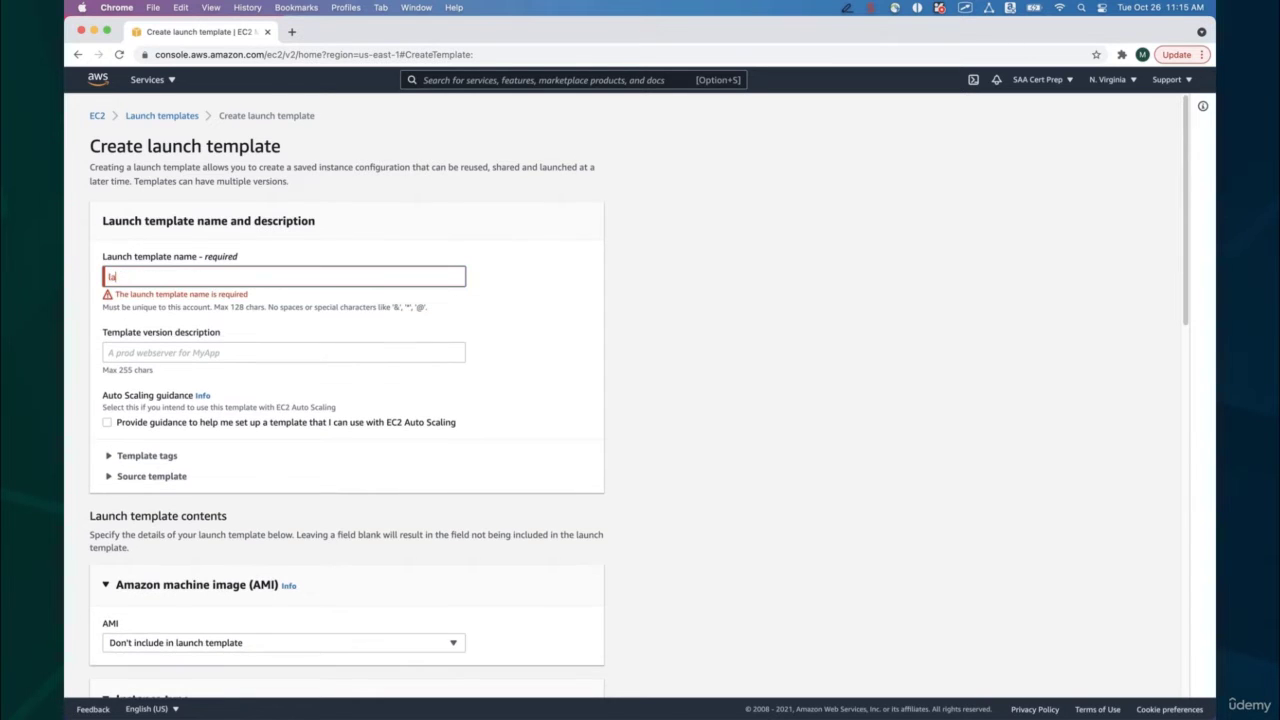
text(b4-templa)
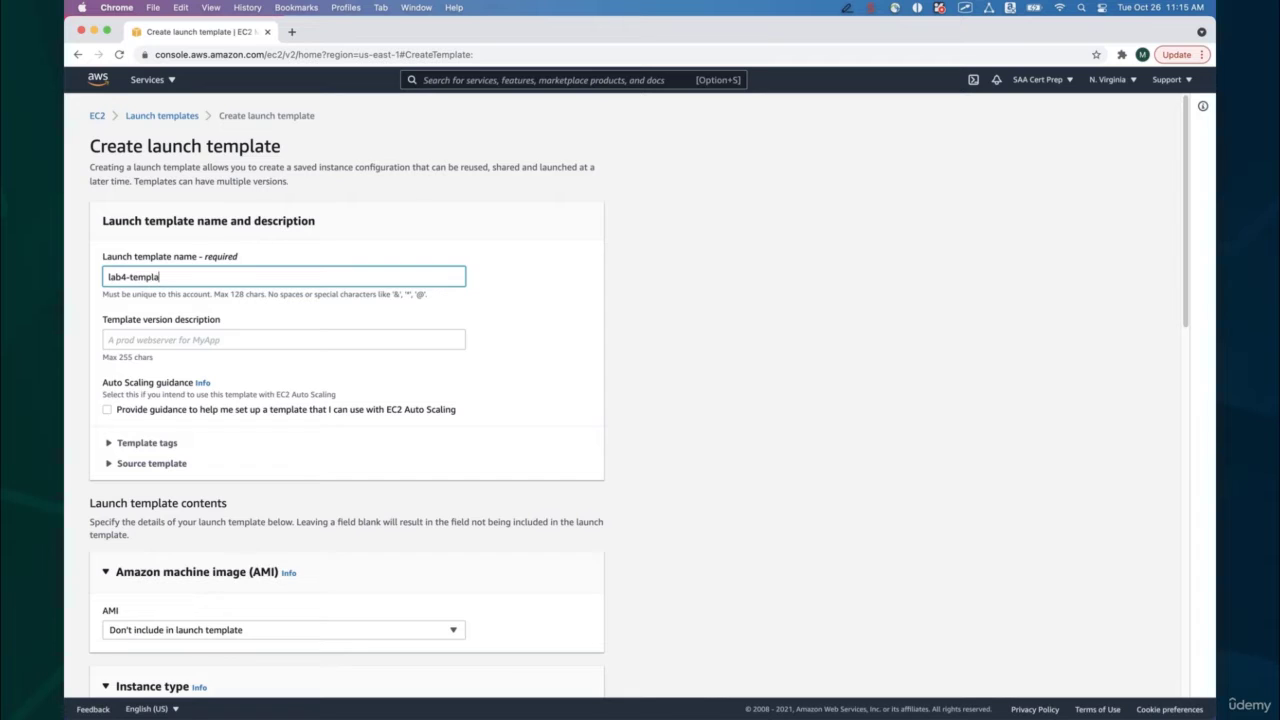
text(te)
click(134, 340)
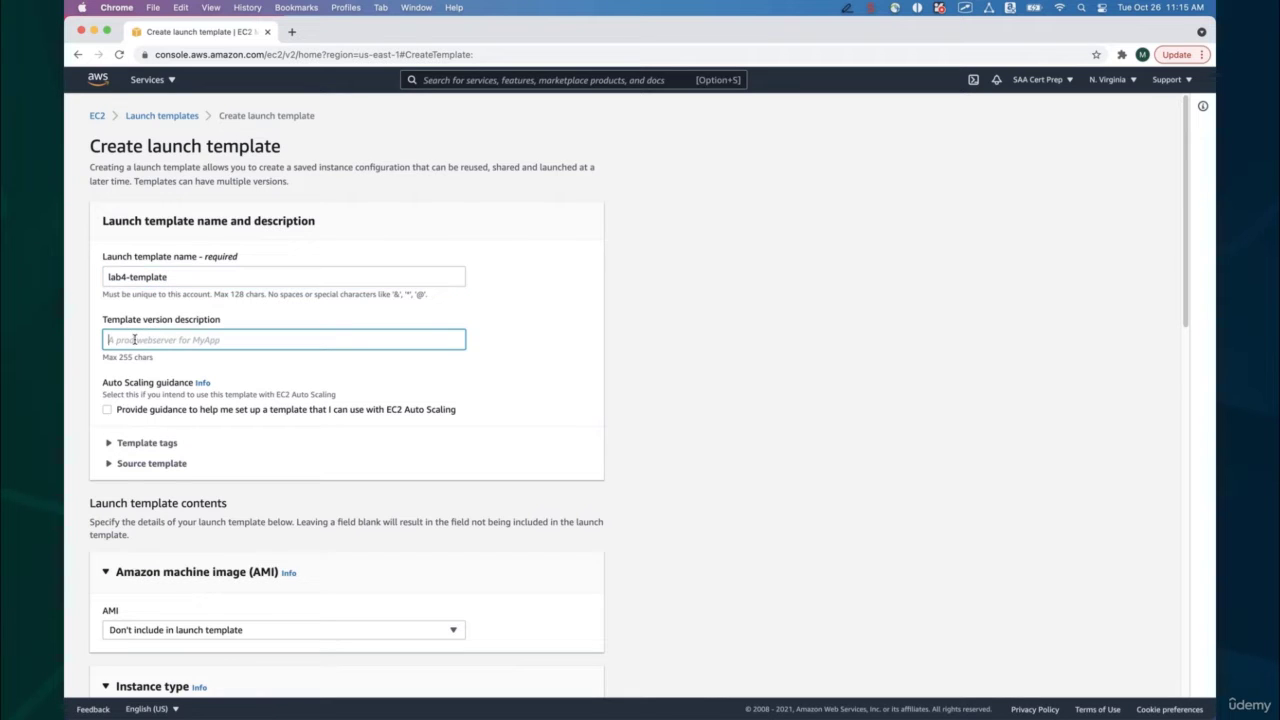
text(Employee directory app)
Set the template's machine image to Amazon Linux 2 AMI (HVM), SSD Volume Type, 64-bit (x86).
scroll(203, 372, down, 1)
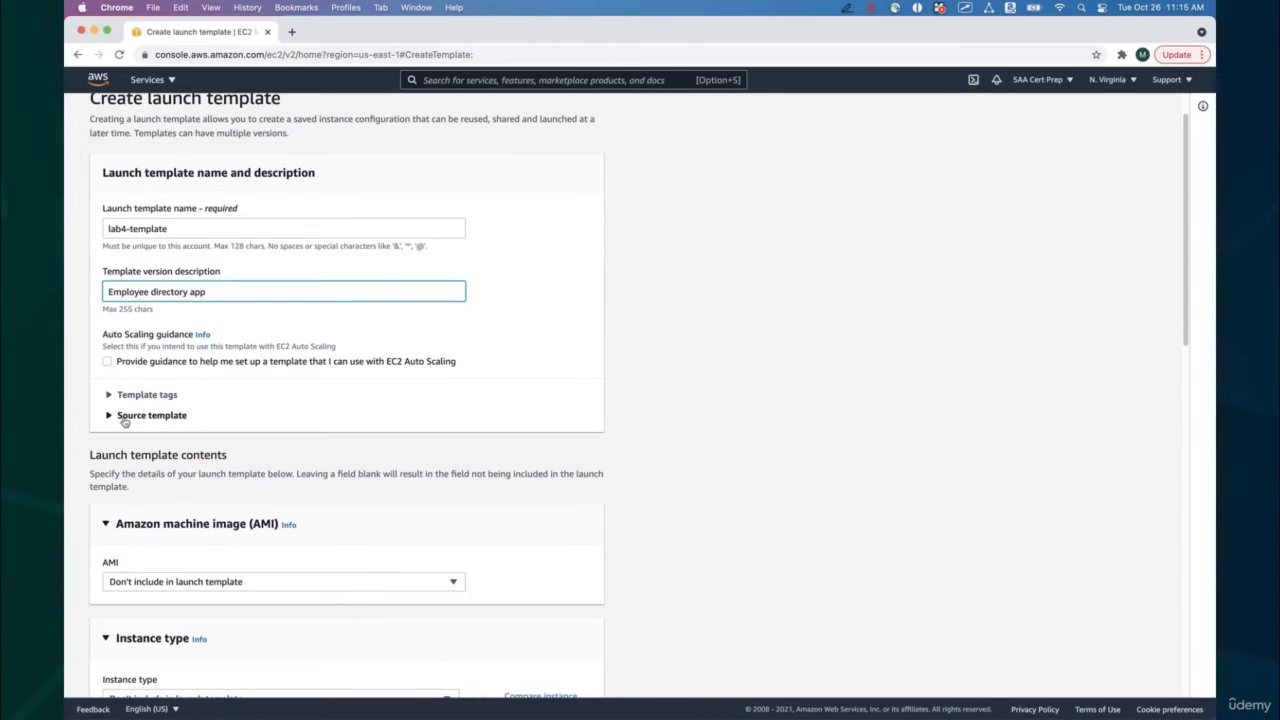
scroll(123, 422, down, 3)
click(145, 476)
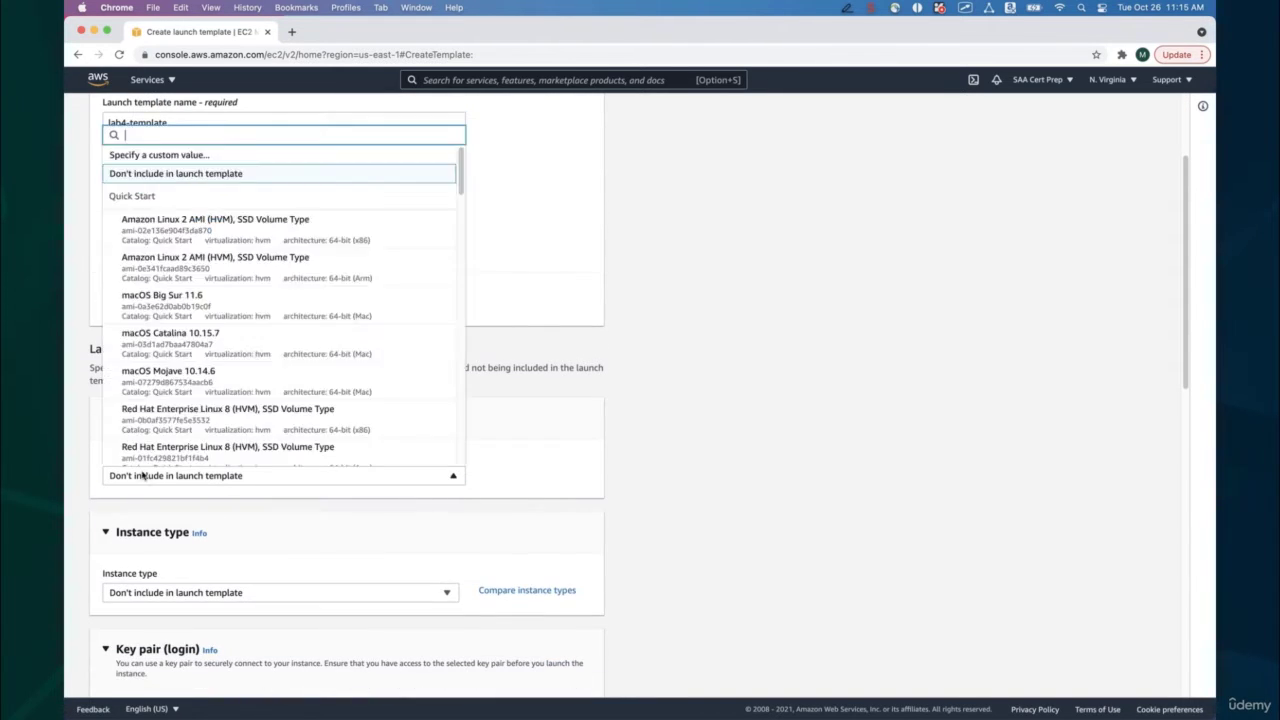
click(196, 229)
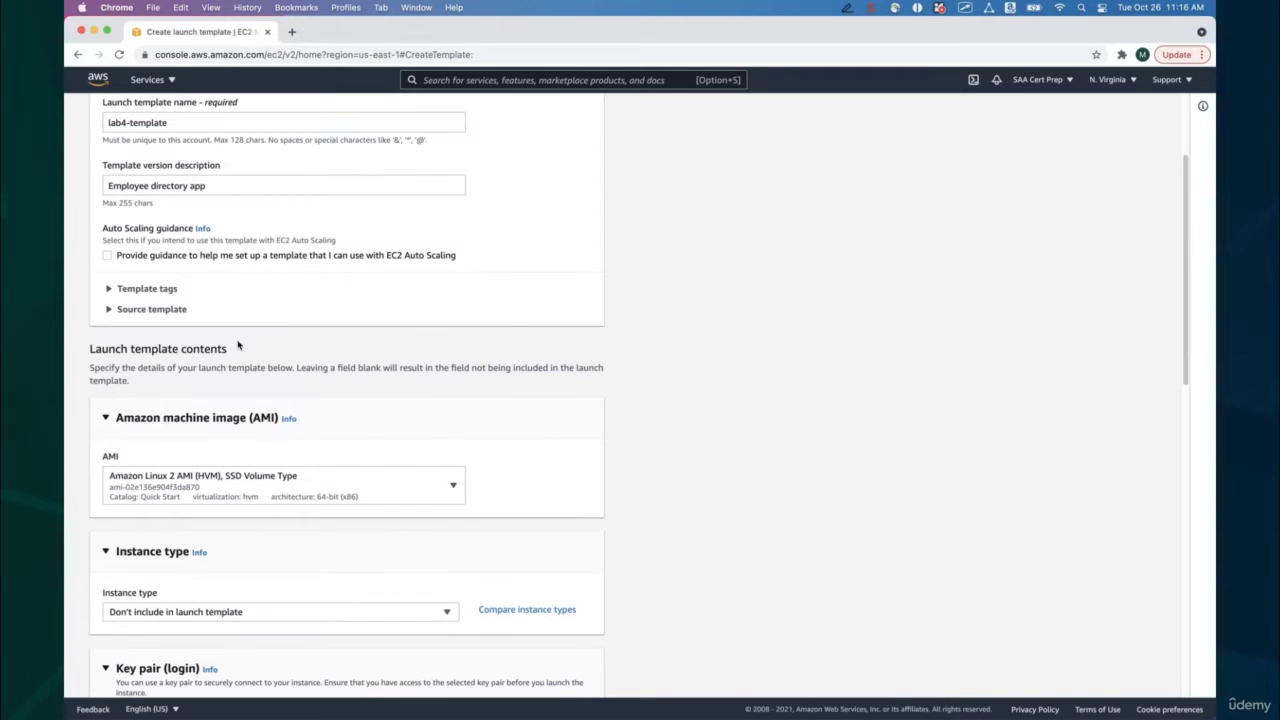
Set the launch template's instance type to t2.micro.
scroll(286, 486, down, 4)
click(251, 437)
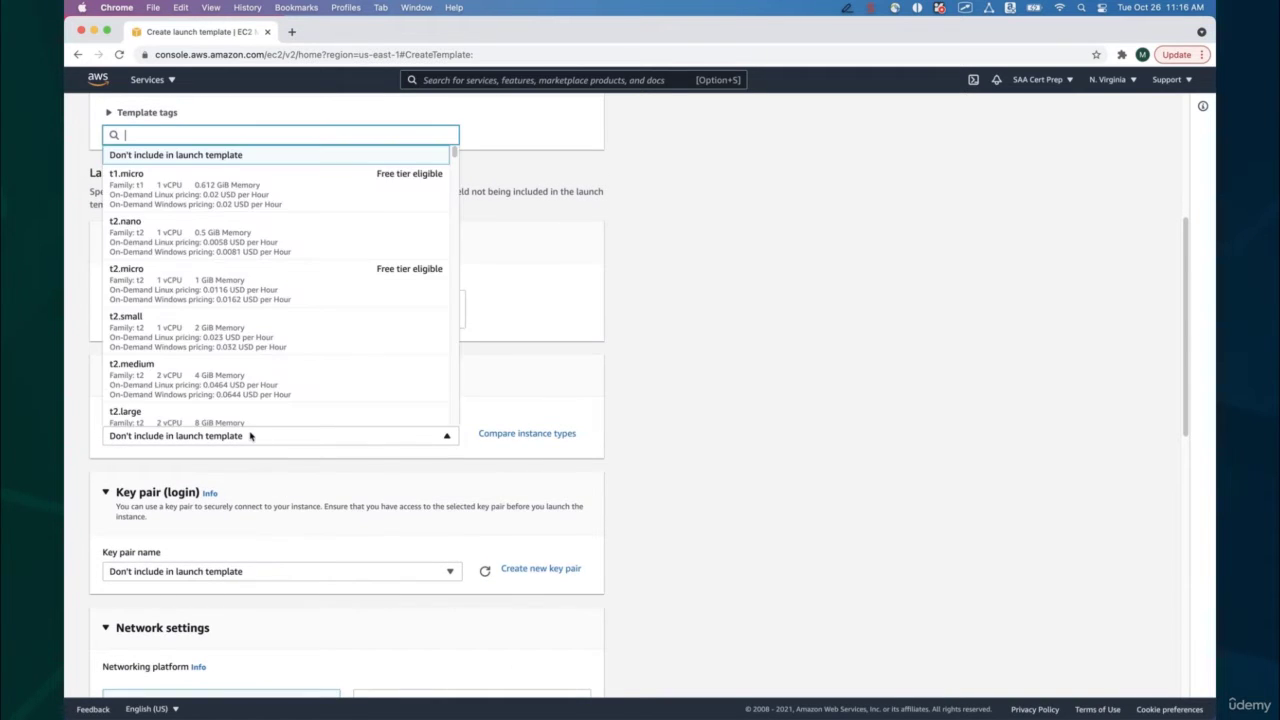
click(238, 284)
scroll(296, 453, down, 3)
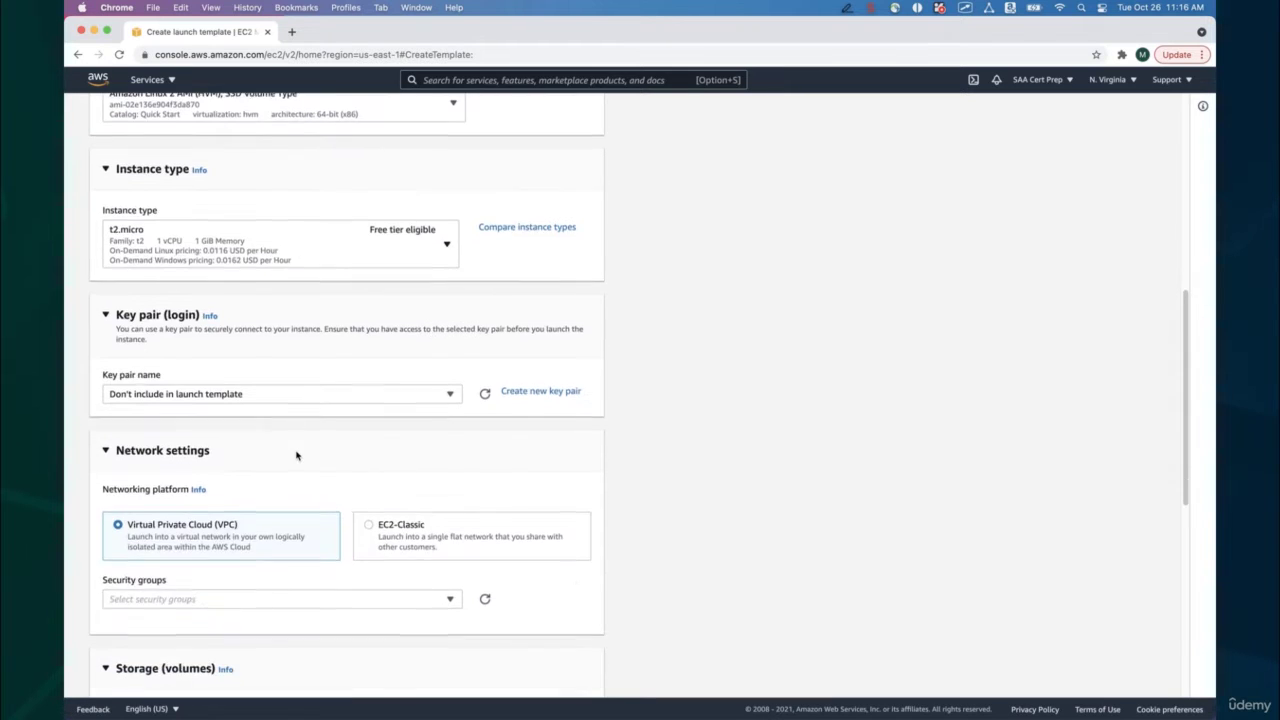
Set the template's key pair to "Don't include in launch template".
click(252, 394)
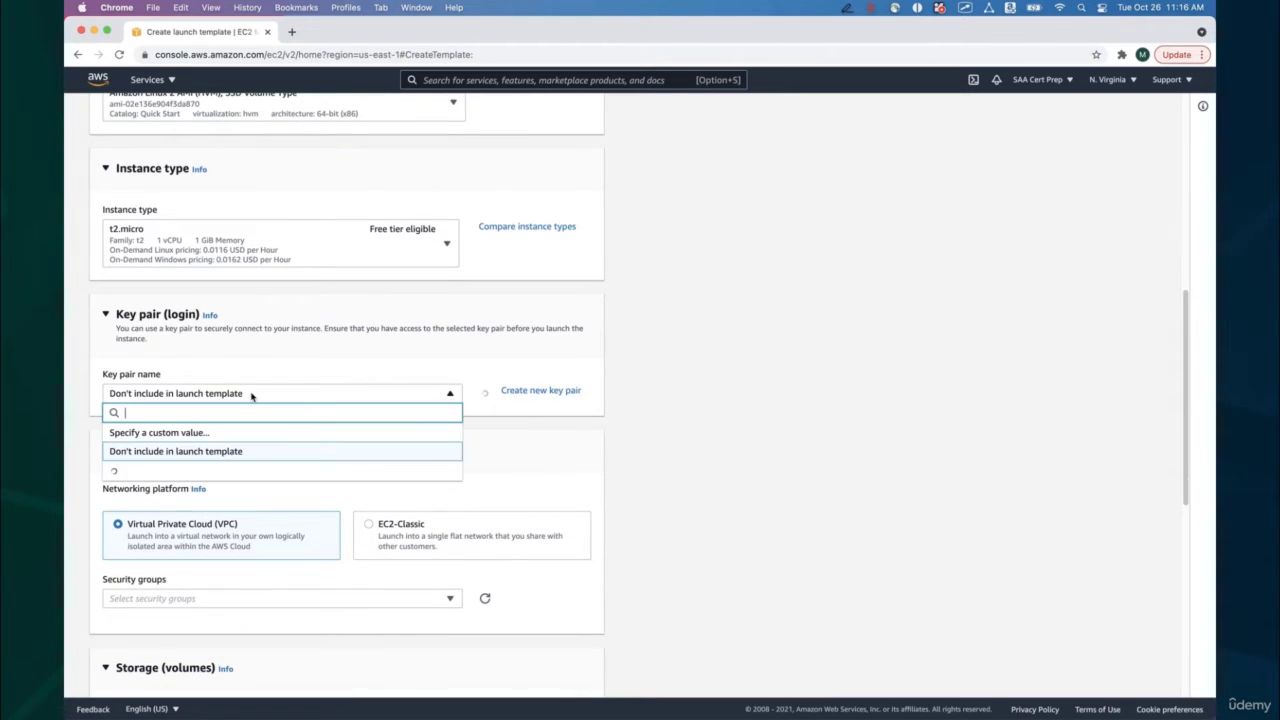
click(222, 452)
scroll(372, 447, down, 2)
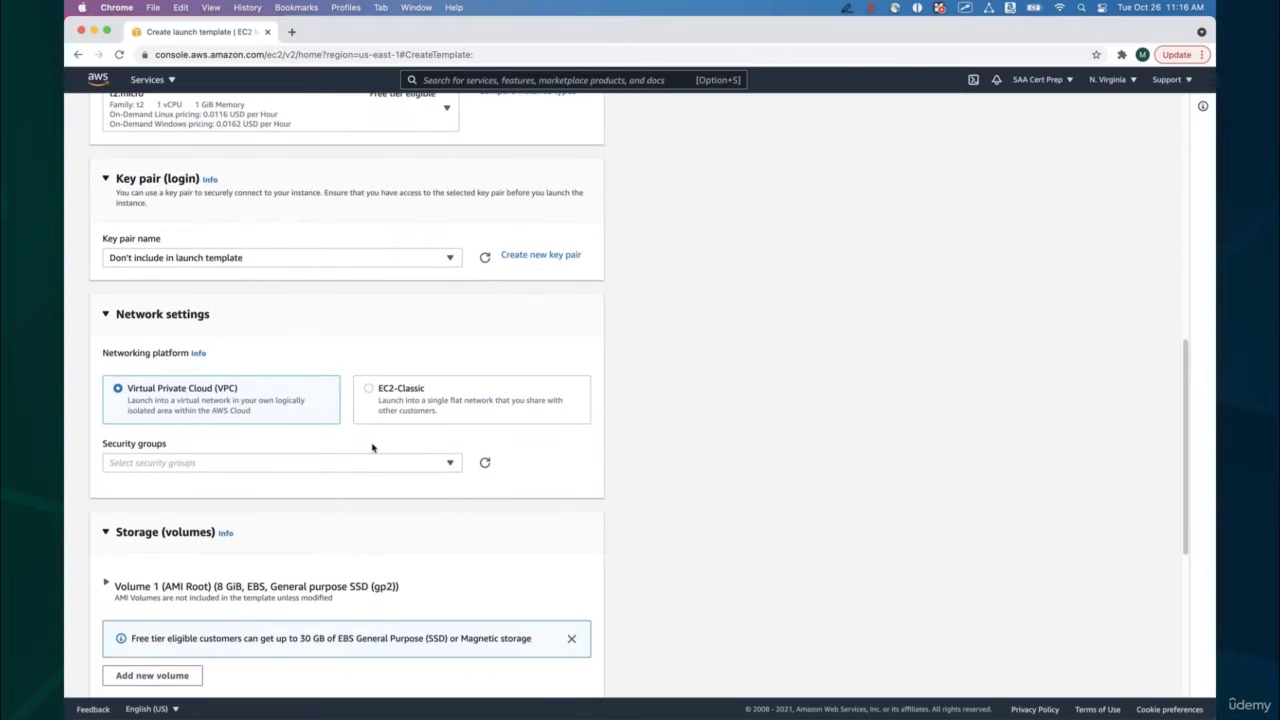
Add a network interface to the launch template and set its auto-assign public IP option to Enable.
scroll(372, 447, down, 1)
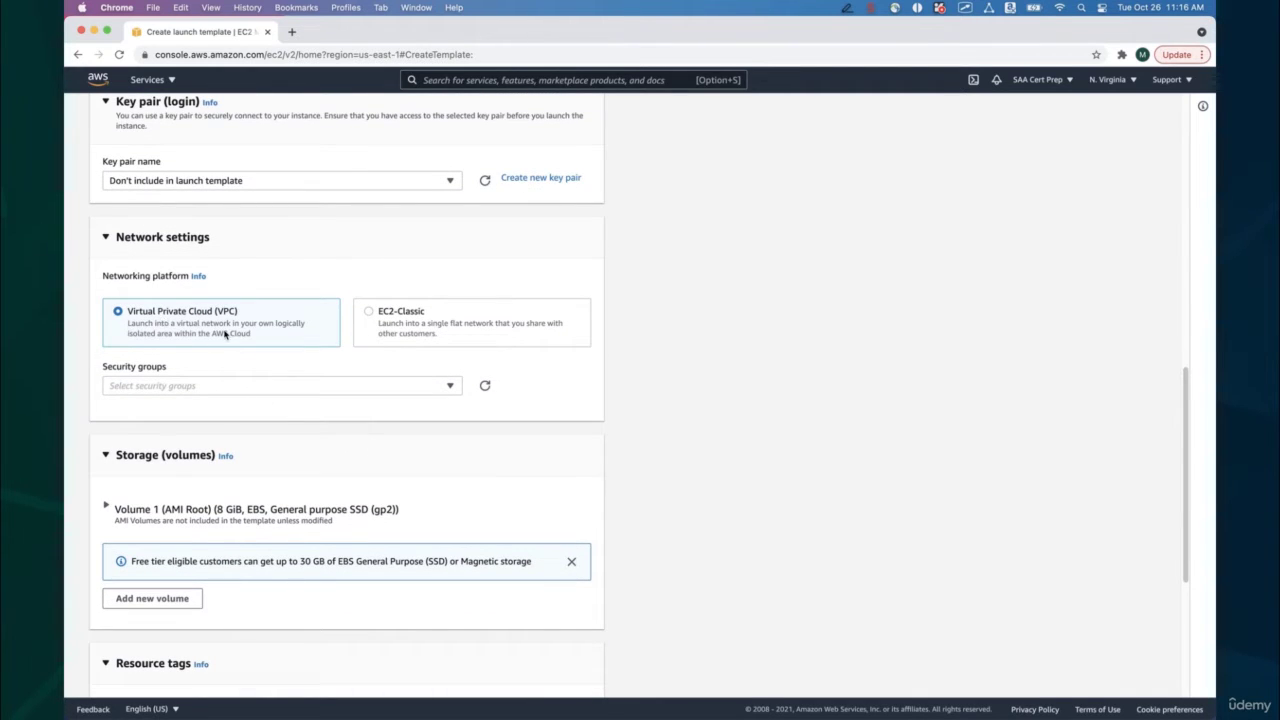
scroll(249, 345, down, 2)
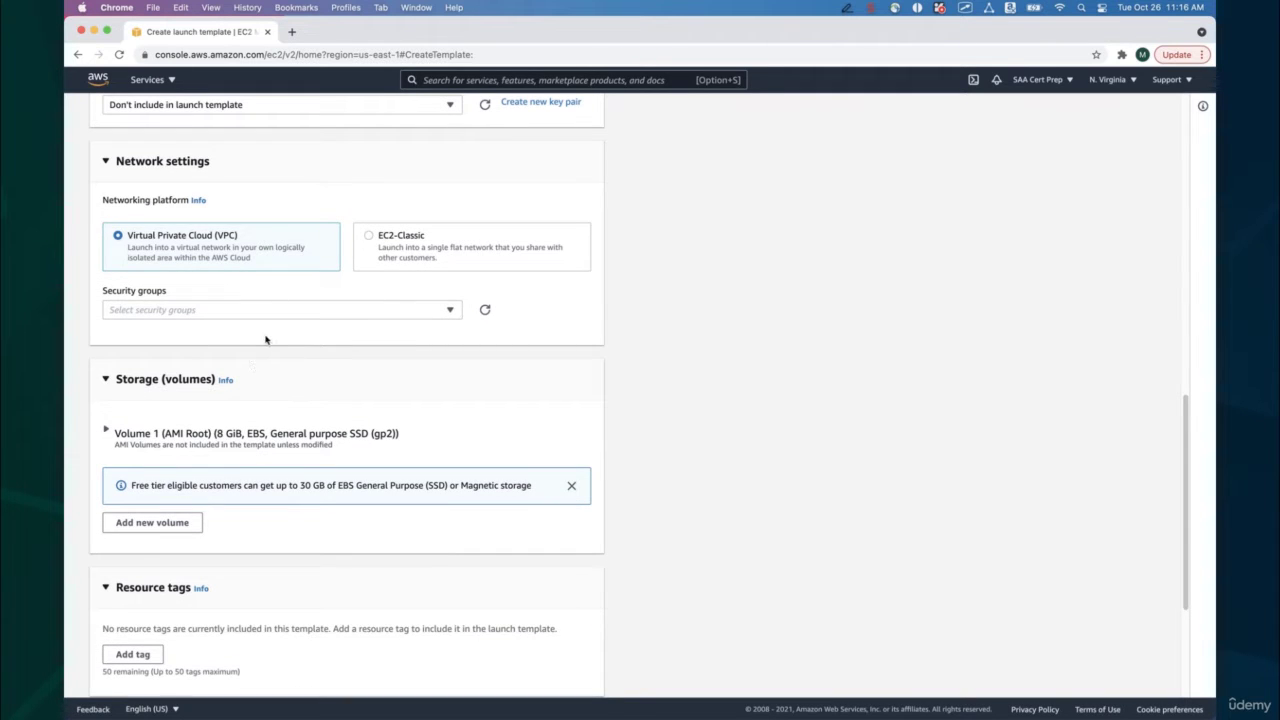
scroll(260, 482, down, 5)
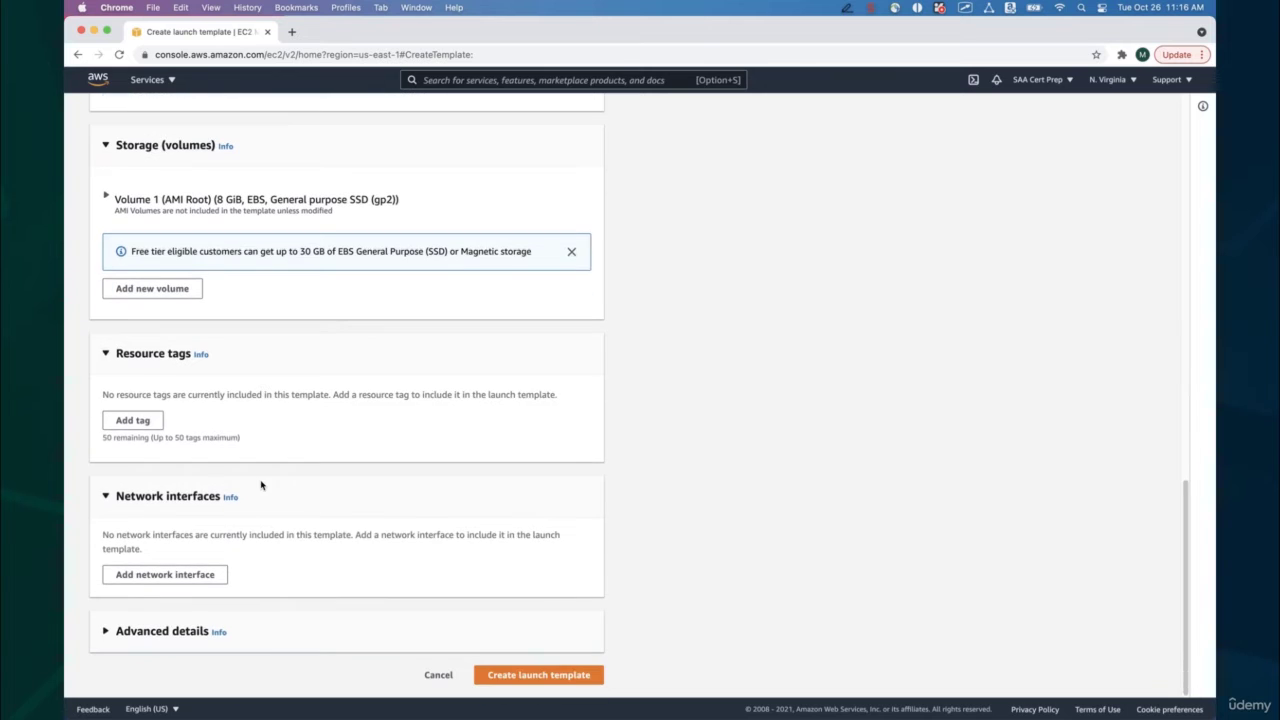
click(177, 574)
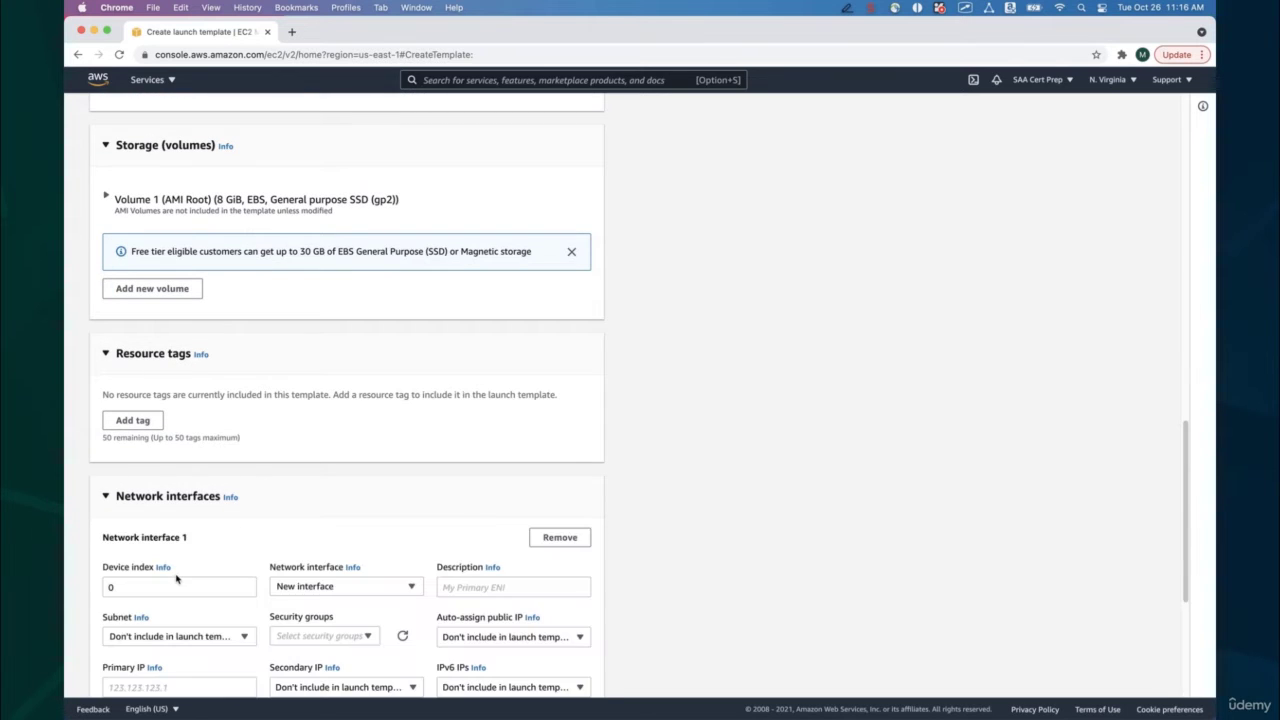
scroll(176, 578, down, 3)
scroll(176, 578, down, 4)
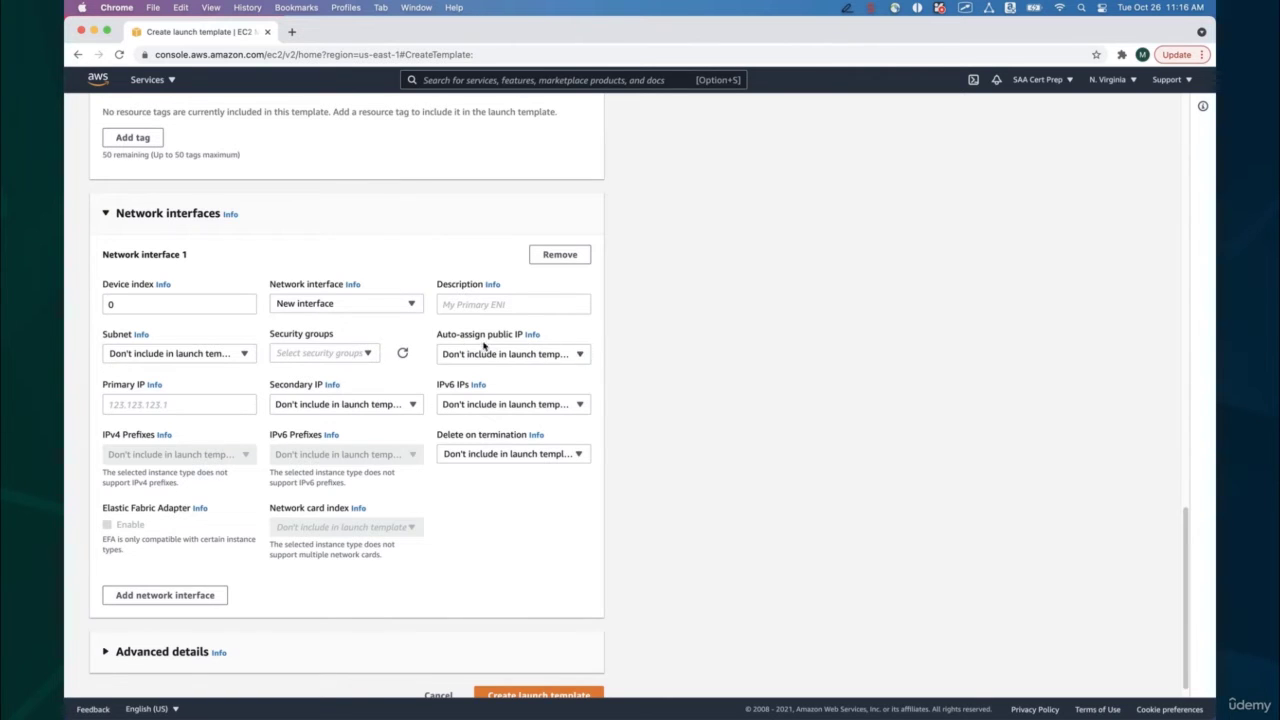
click(538, 356)
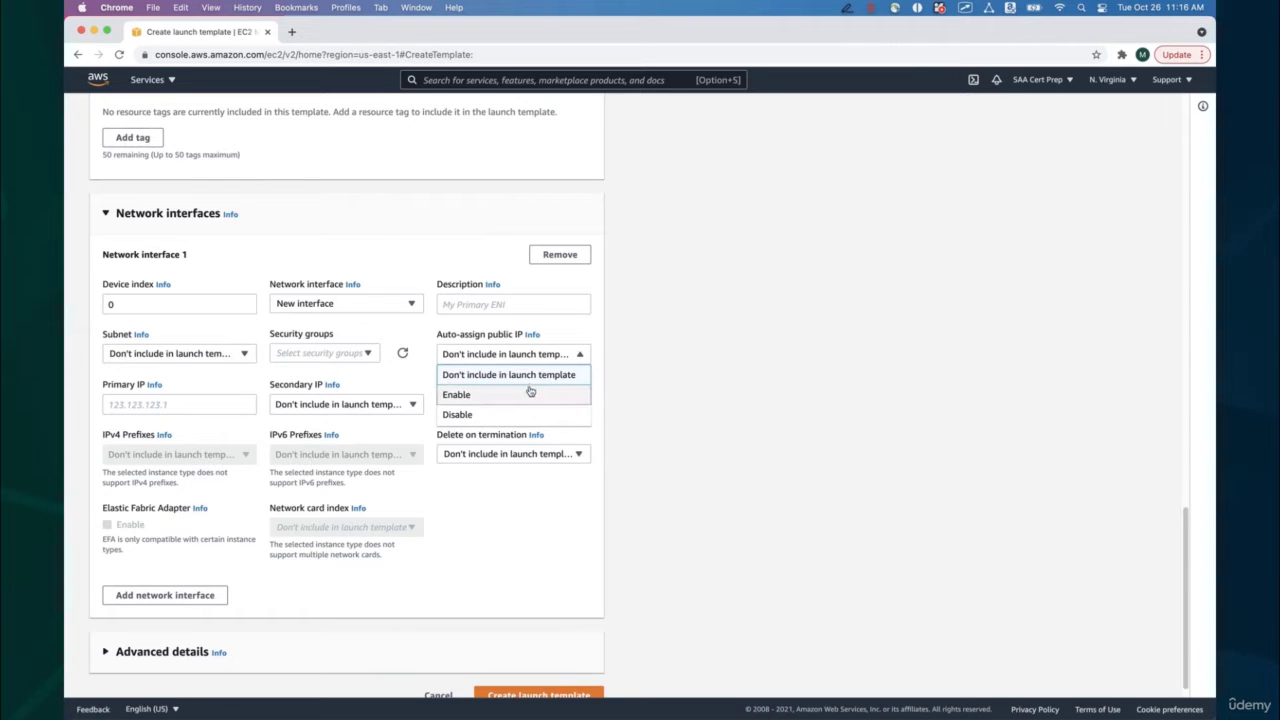
click(530, 393)
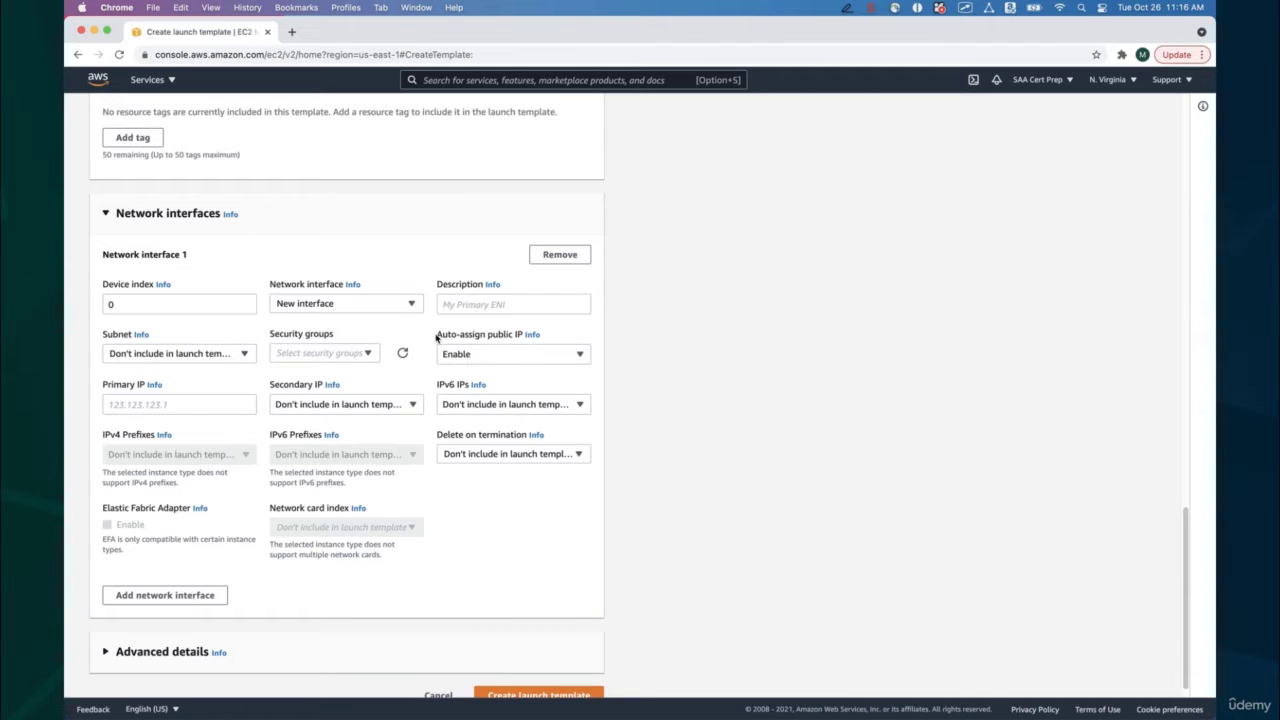
click(467, 357)
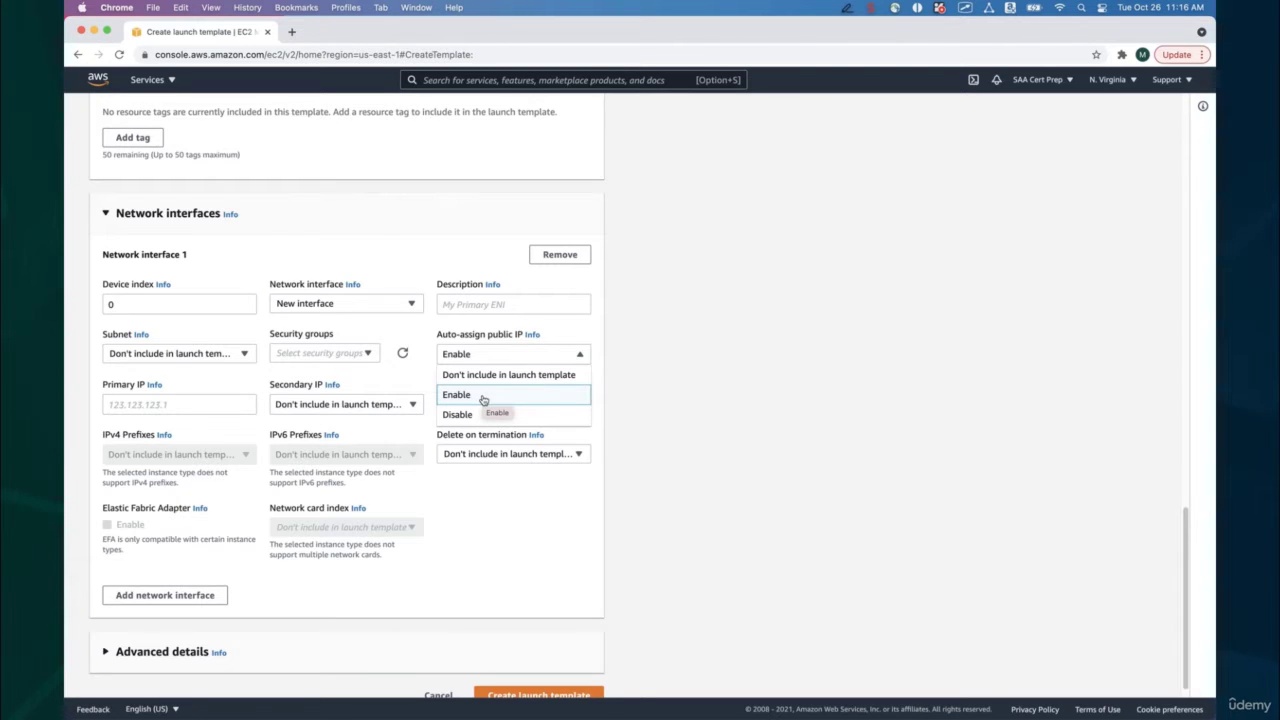
click(483, 397)
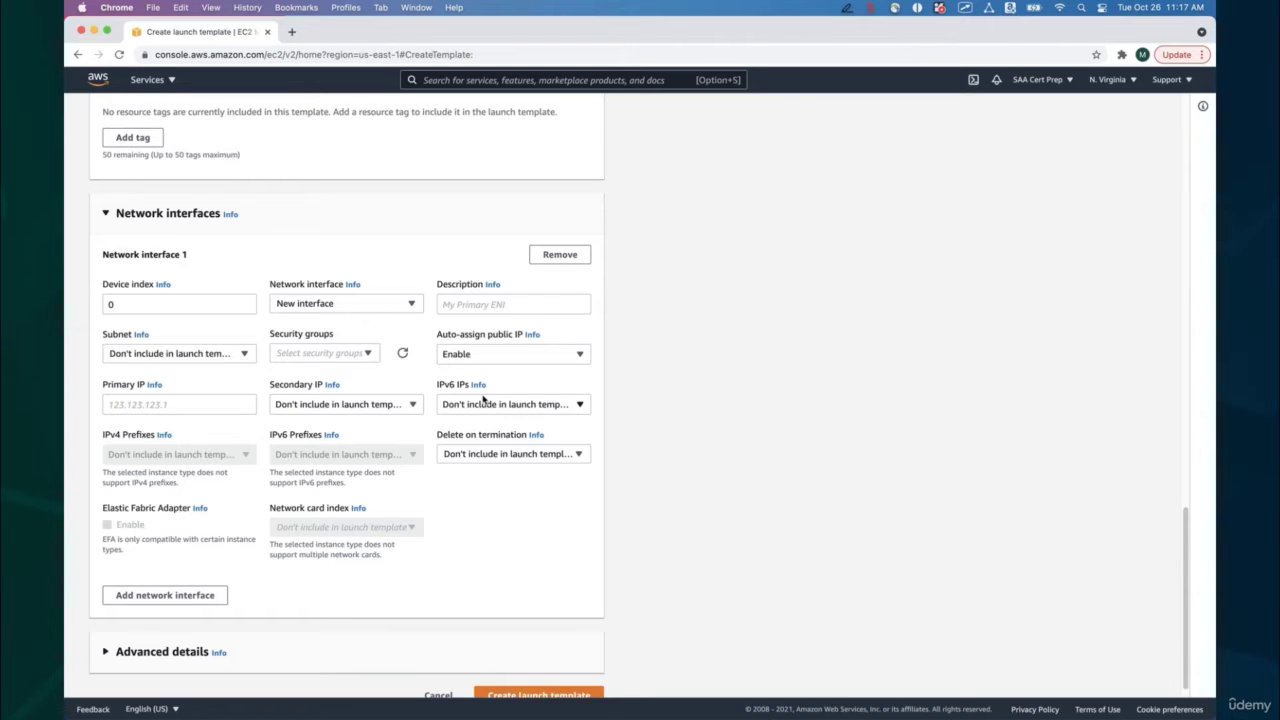
click(367, 355)
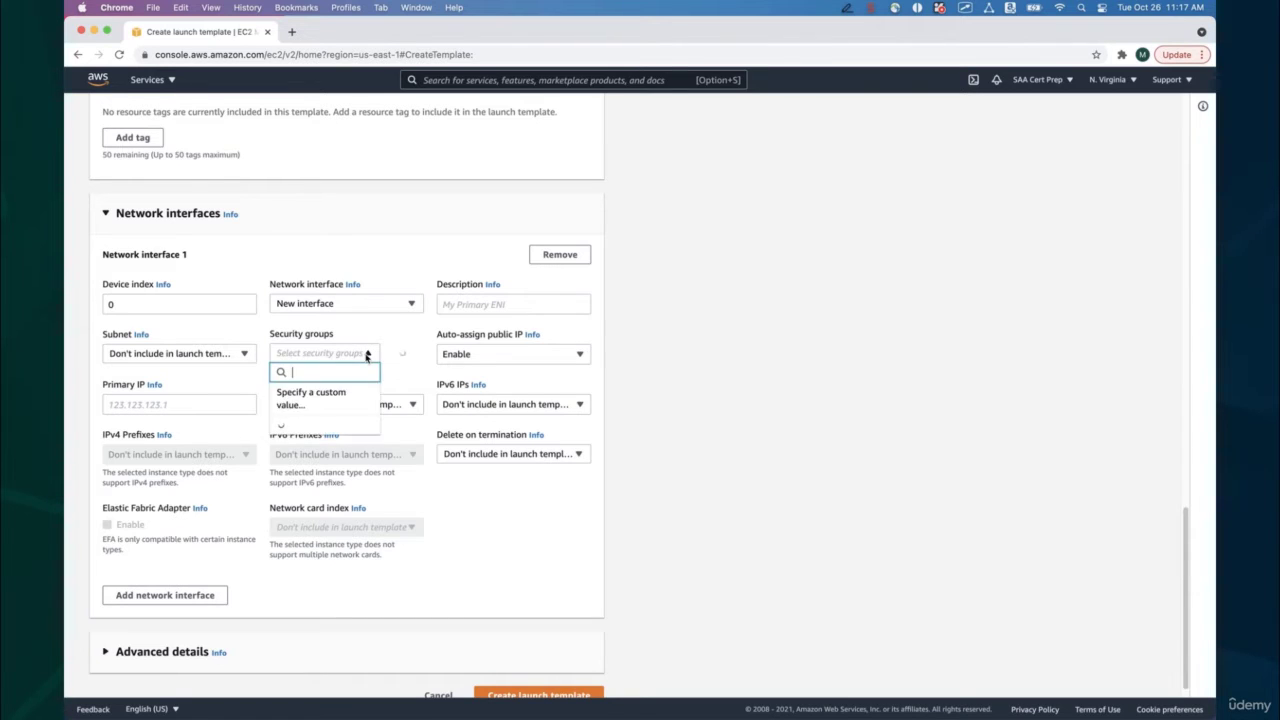
scroll(330, 500, down, 3)
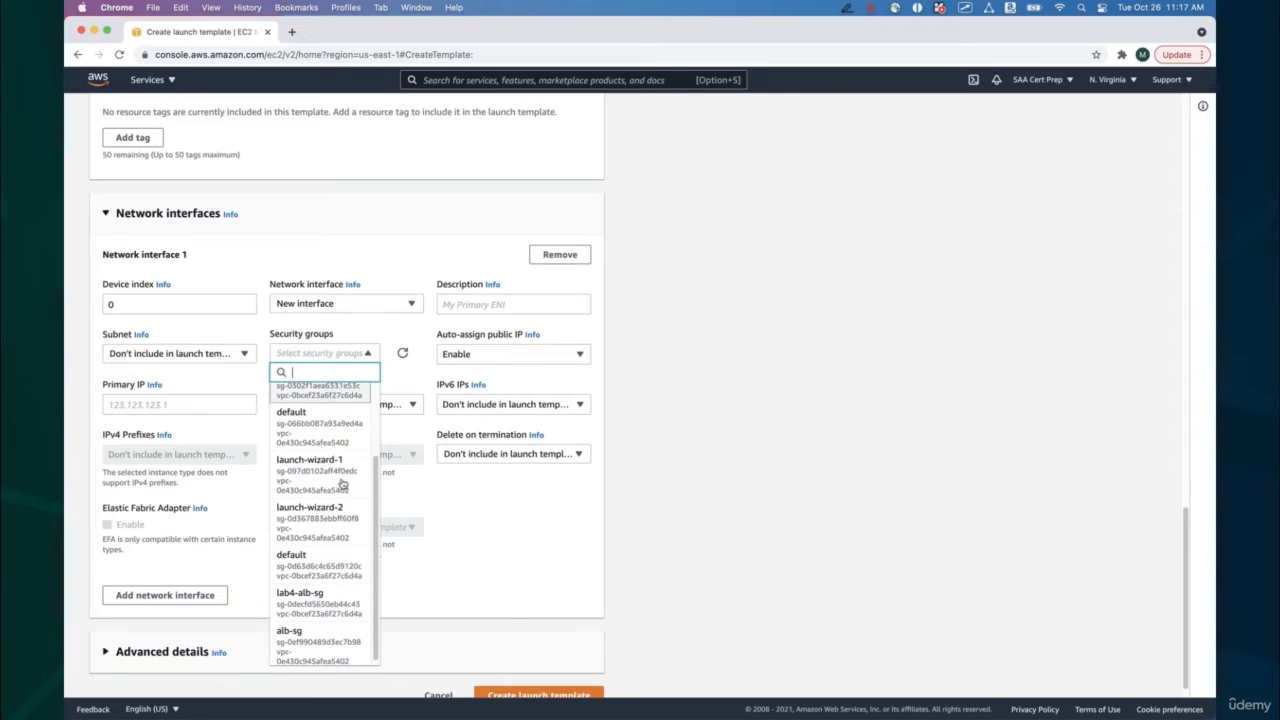
click(319, 596)
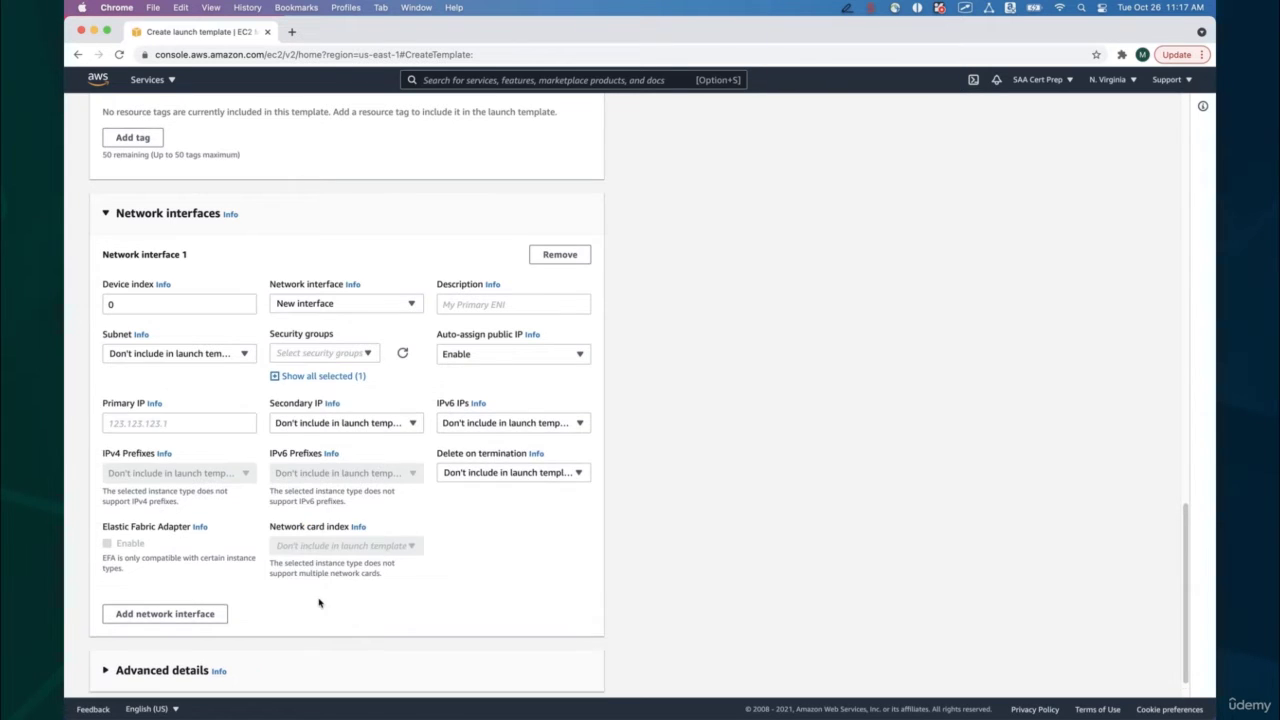
click(367, 353)
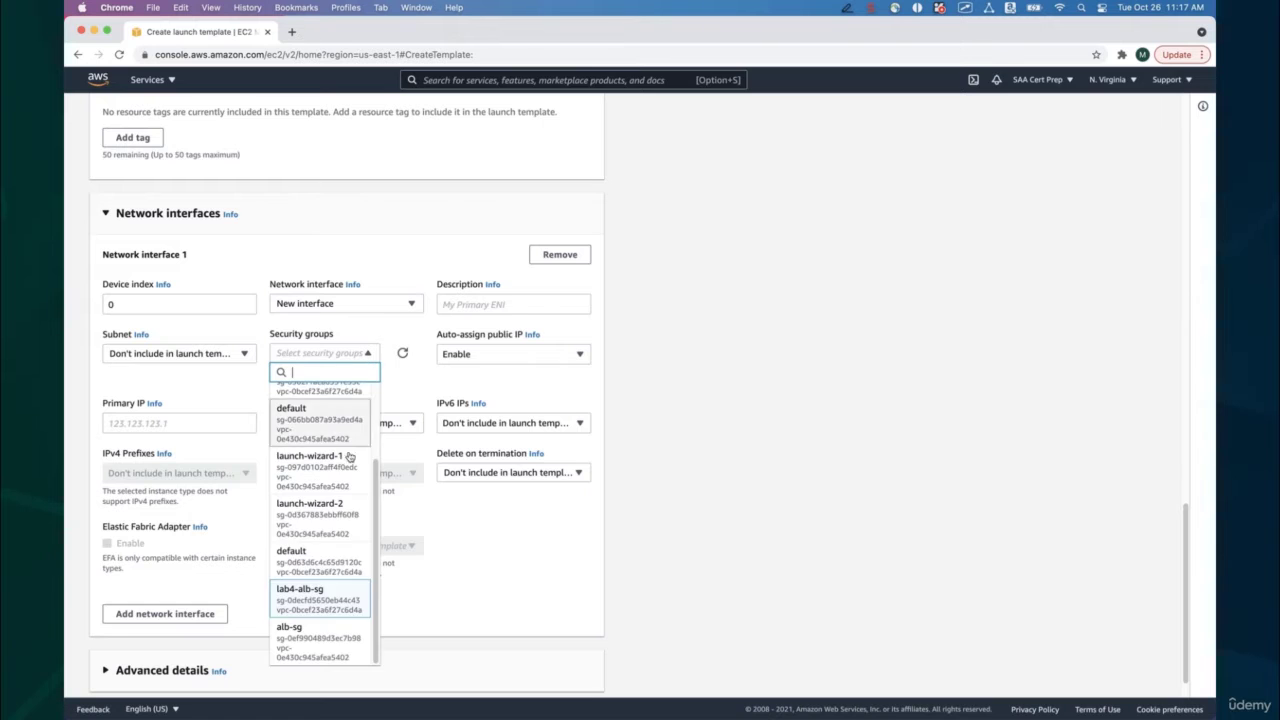
click(313, 604)
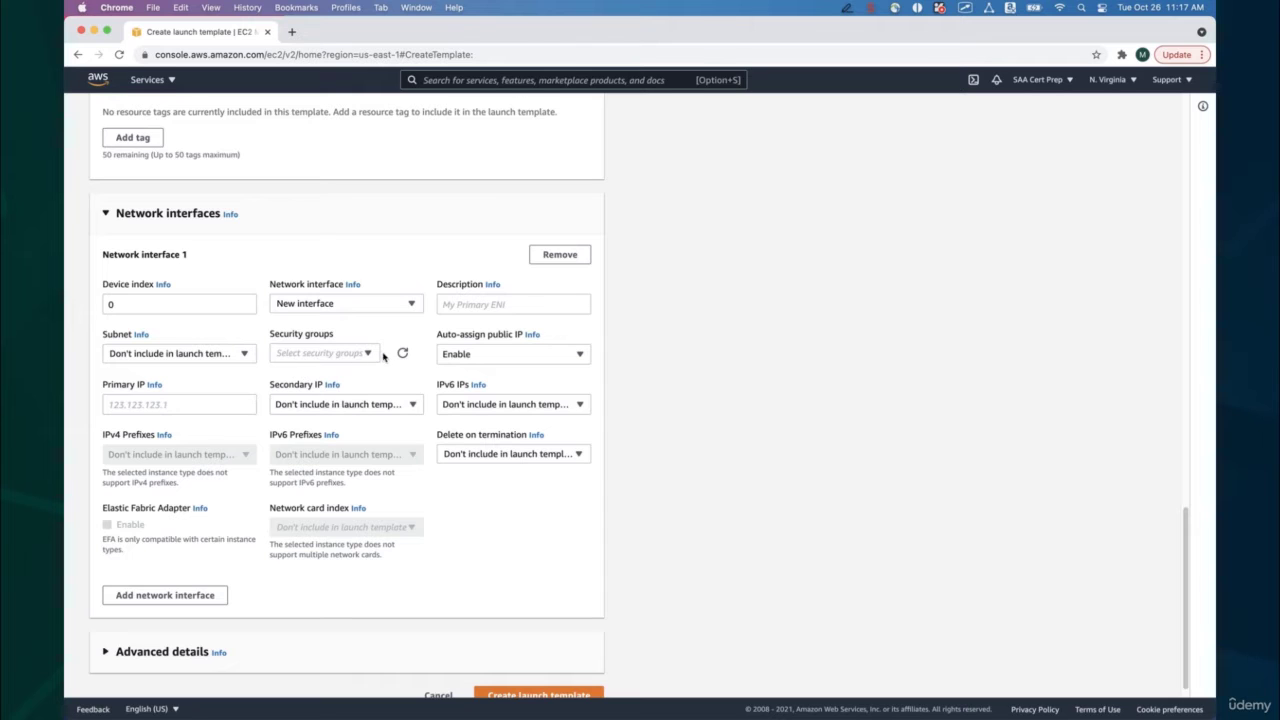
In the advanced details, enter a user data bash script that downloads FlaskApp.zip, installs its requirements and stress, and runs Flask on port 80 in us-east-1.
scroll(511, 492, down, 1)
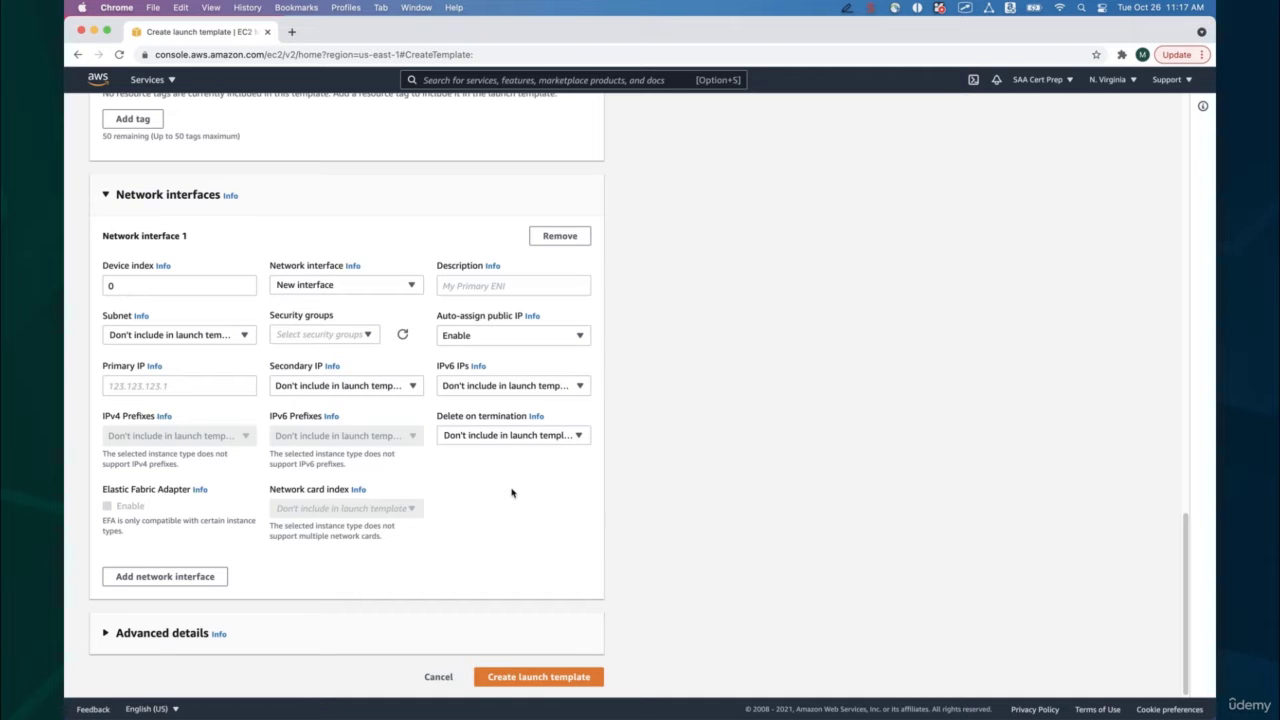
click(146, 637)
scroll(377, 633, down, 10)
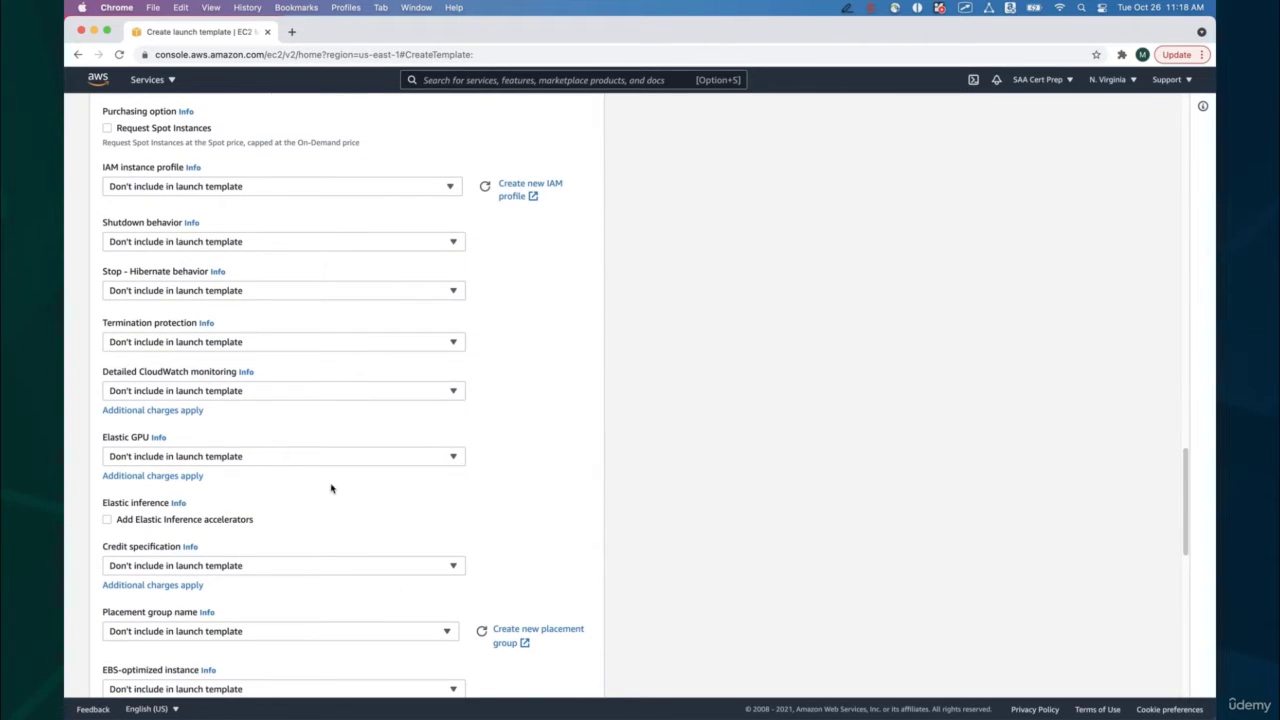
scroll(428, 580, down, 13)
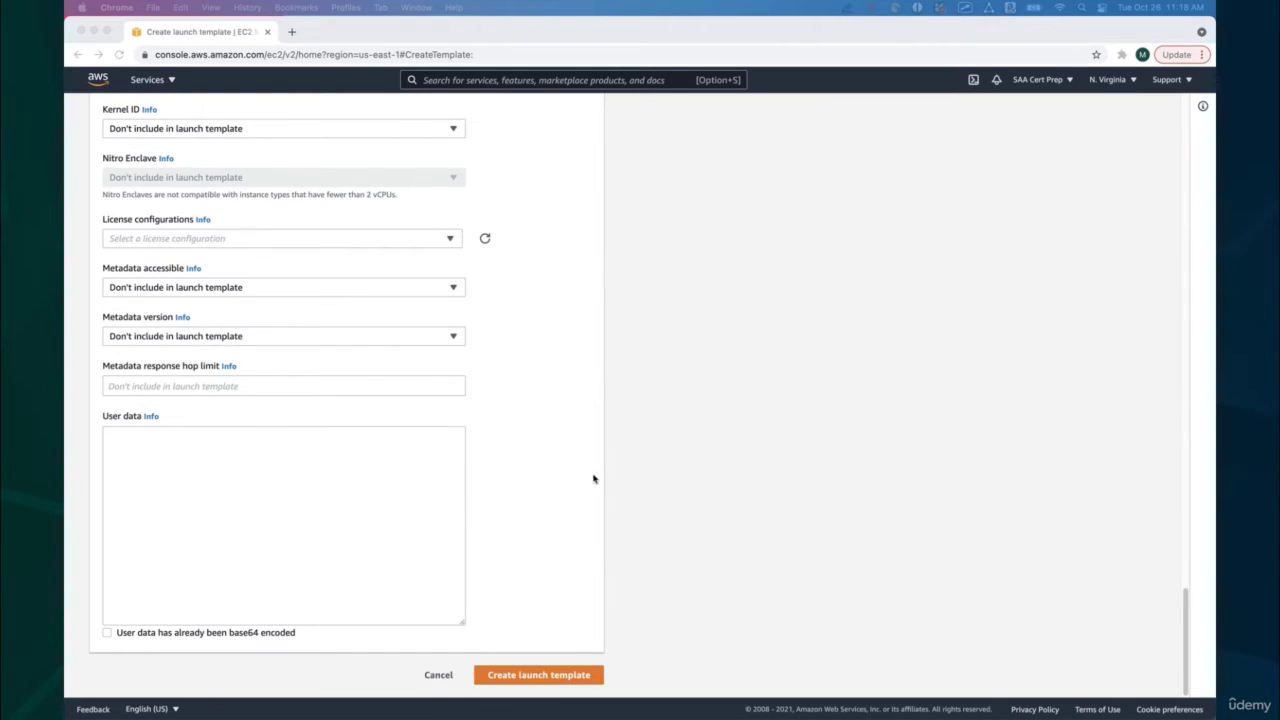
click(351, 491)
text(#!/bin/bash -ex wget https://aws-tc-largeobjects.s3-us-west-2.amazonaws.com/DEV-AWS-MO-GCNv2/FlaskApp.zip unzip FlaskApp.zip cd FlaskApp/ yum -y install python3 mysql pip3 install -r requirements.txt amazon-linux-extras install epel yum -y install stress export PHOTOS_BUCKET=${SUB_PHOTOS_BUCKET} export AWS_DEFAULT_REGION=us-east-1 export DYNAMO_MODE=on FLASK_APP=application.py /usr/local/bin/flask run --host=0.0.0.0 --port=80)
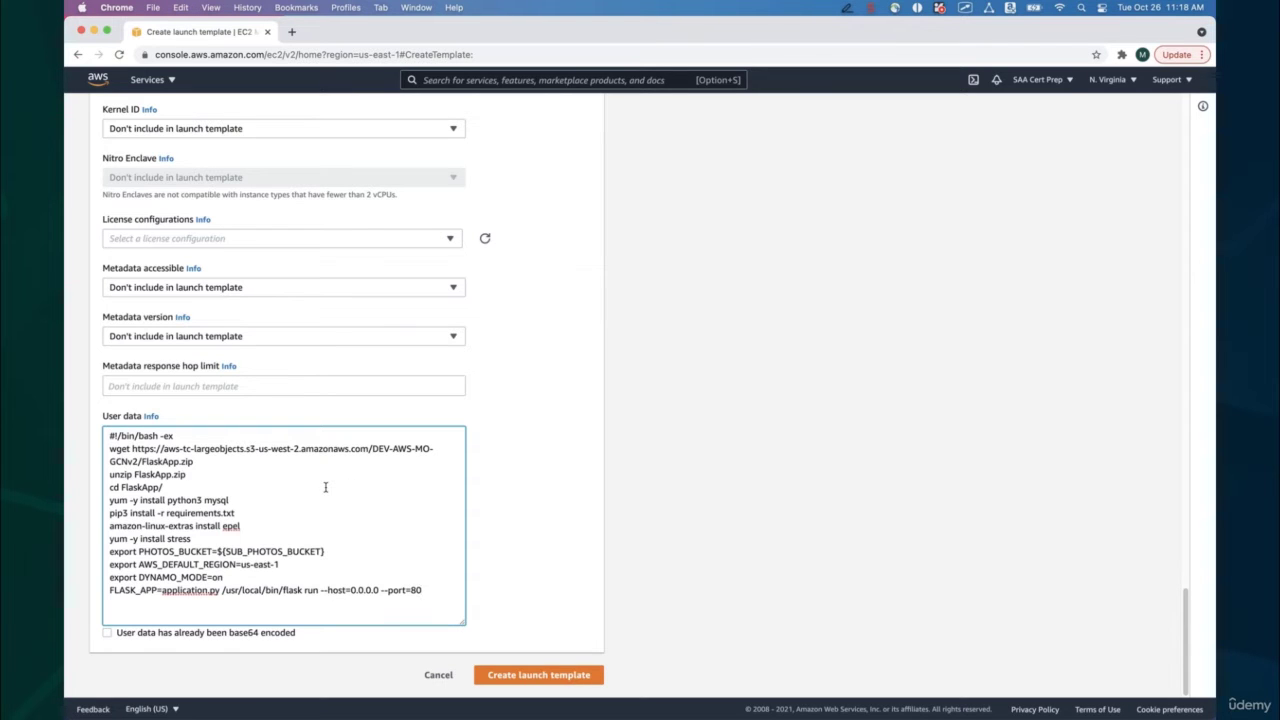
Examine the user data script, especially the wget line that downloads FlaskApp.zip.
key(super+a)
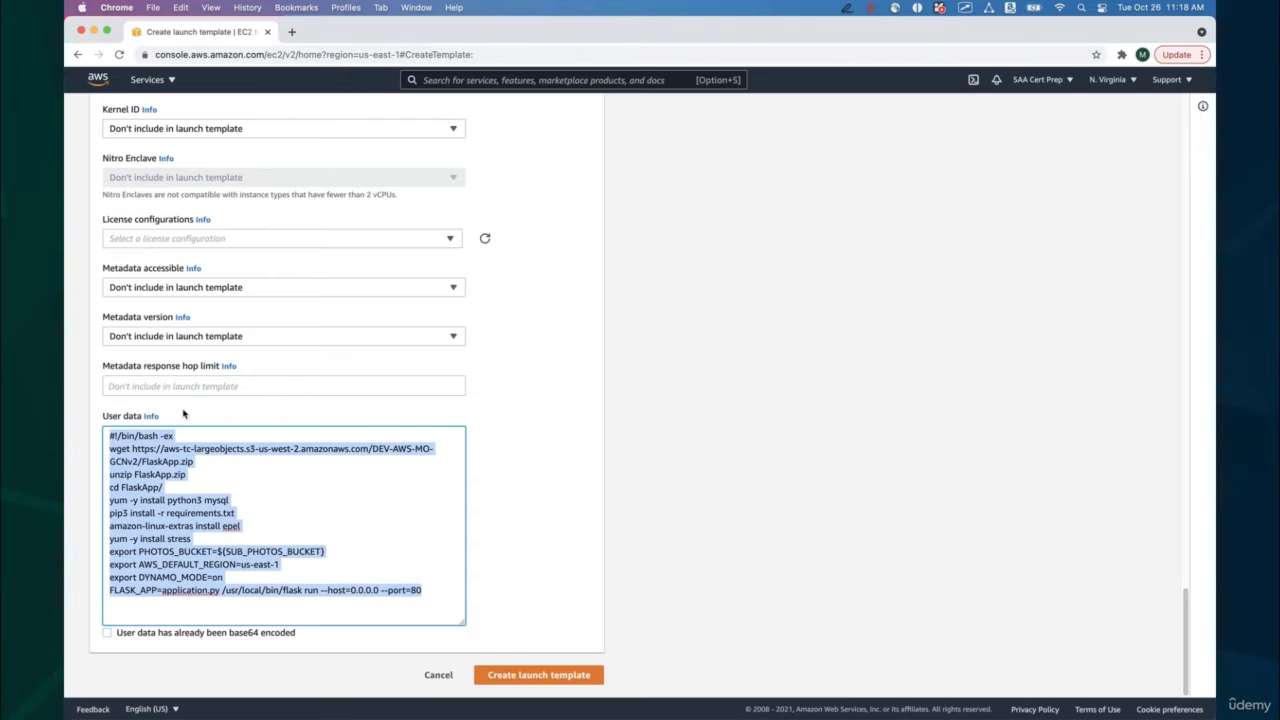
click(217, 448)
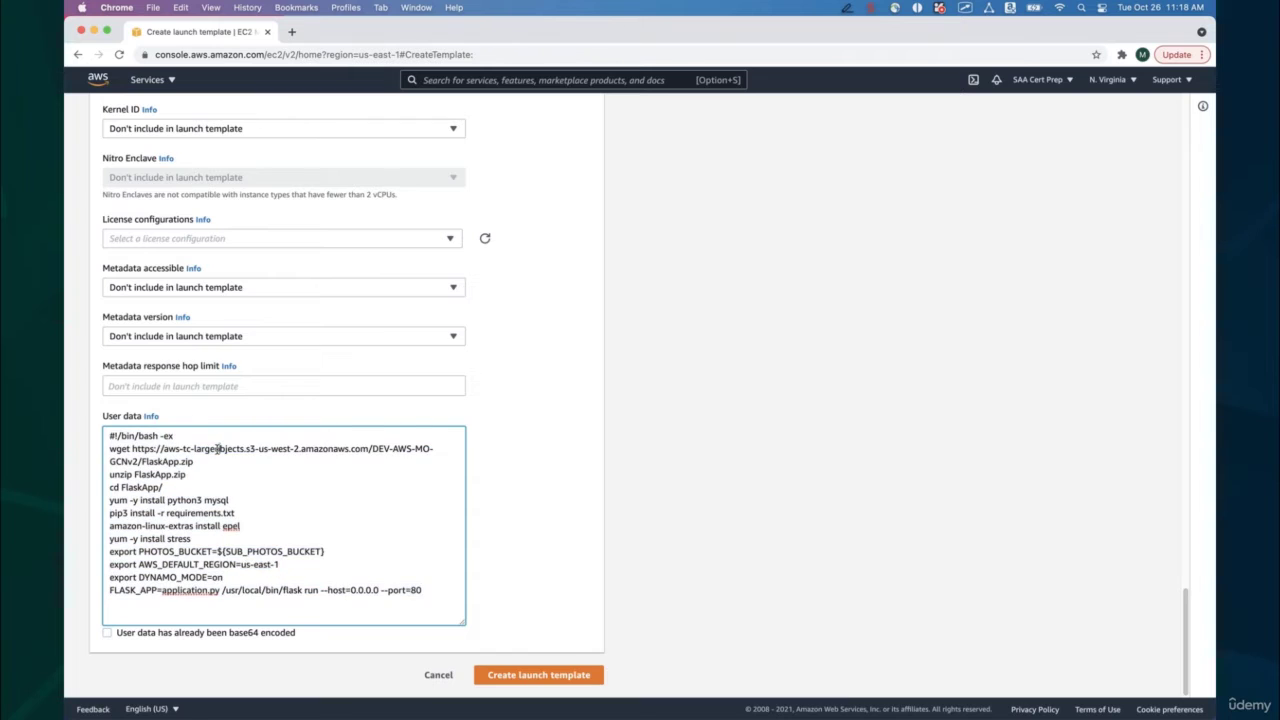
drag(107, 448, 437, 459)
click(148, 484)
drag(110, 448, 223, 462)
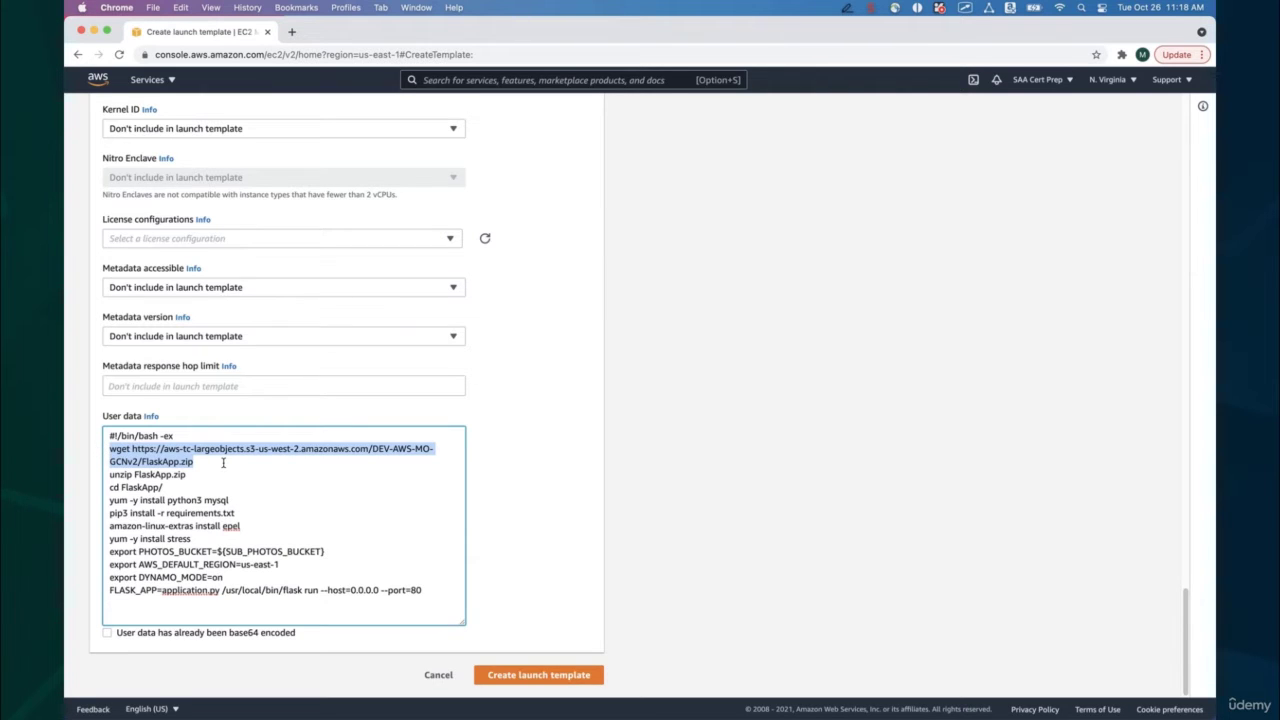
click(225, 467)
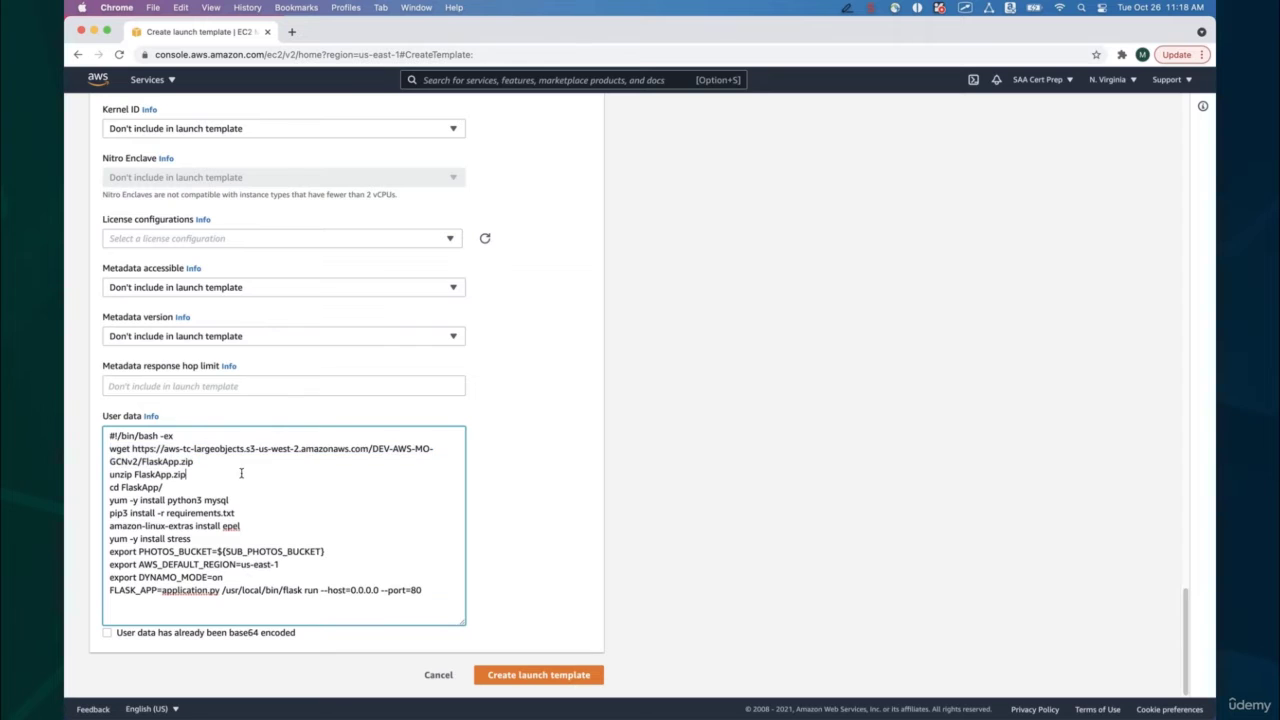
drag(201, 459, 100, 449)
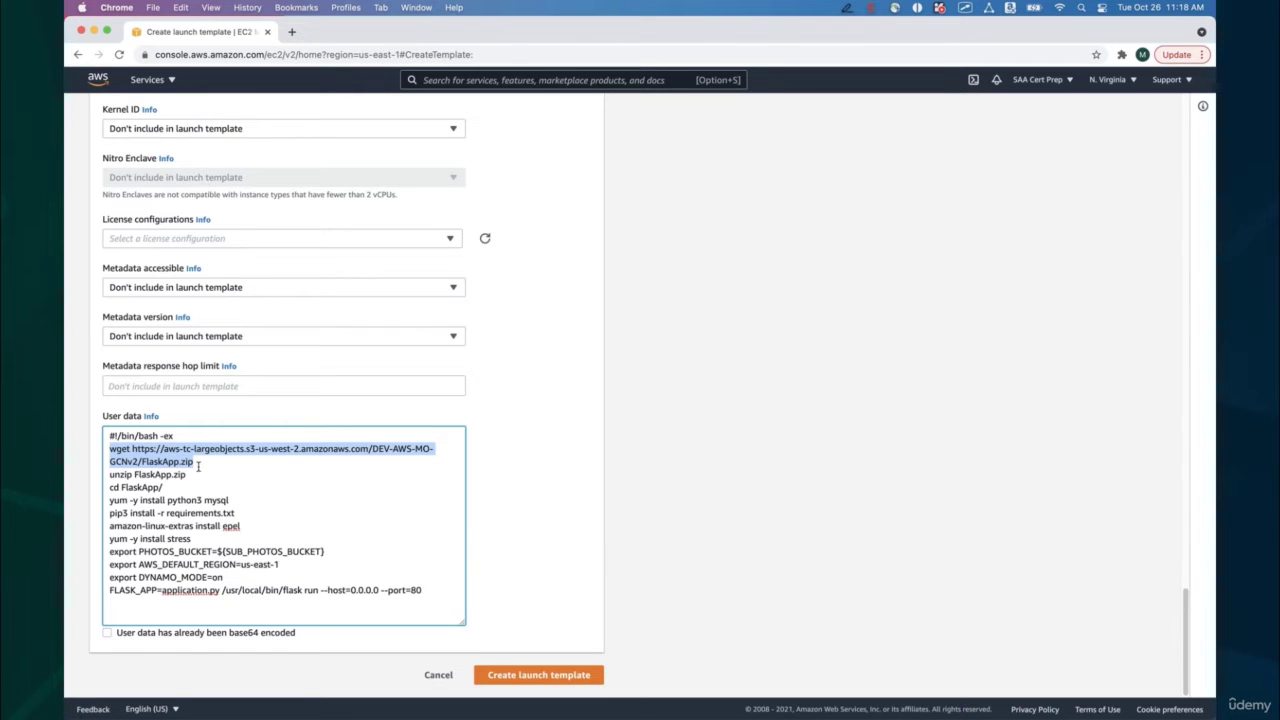
click(198, 466)
drag(200, 465, 108, 446)
click(214, 472)
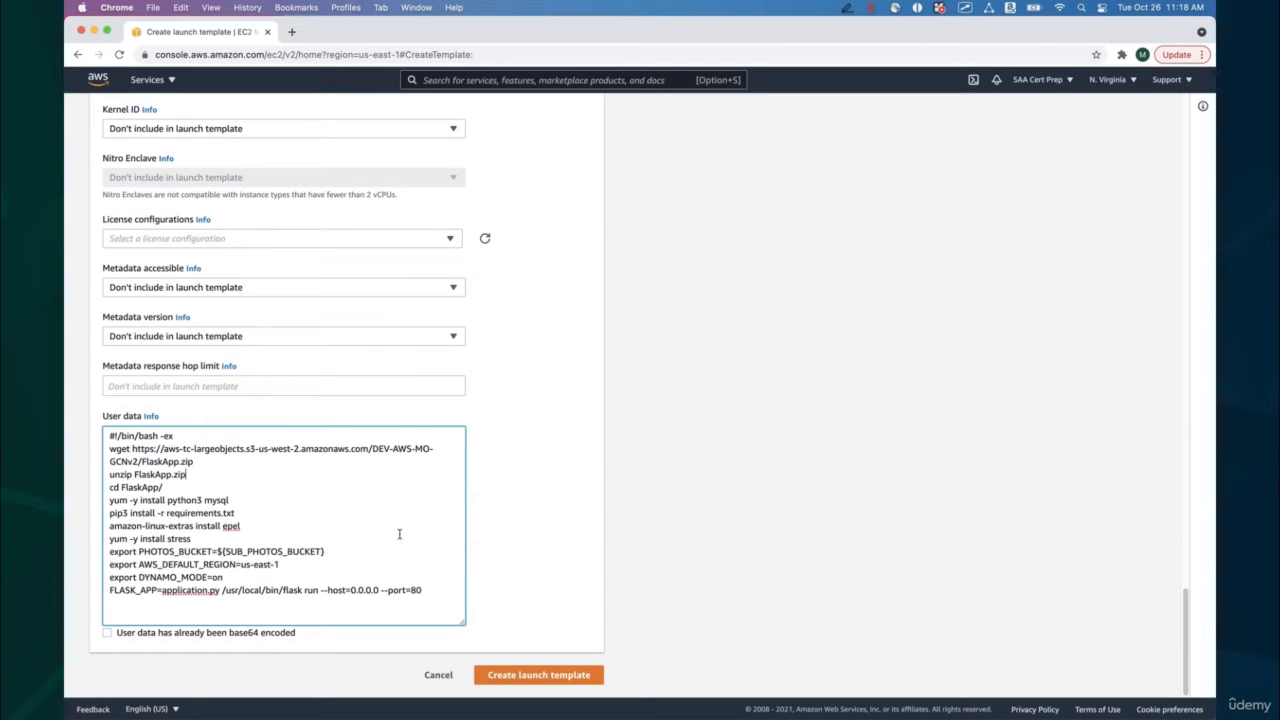
Review the launch template's settings from its name through machine image, instance type, key pair, network and storage to the network interface.
scroll(486, 511, up, 20)
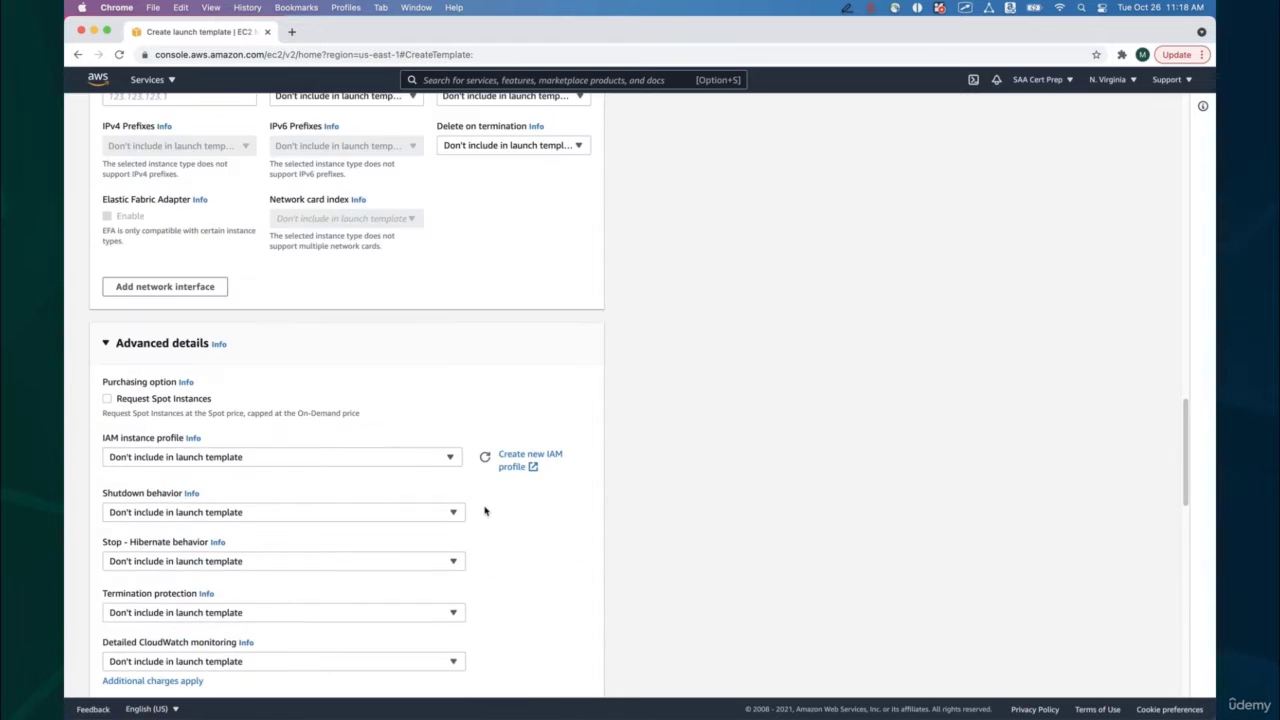
scroll(486, 511, up, 10)
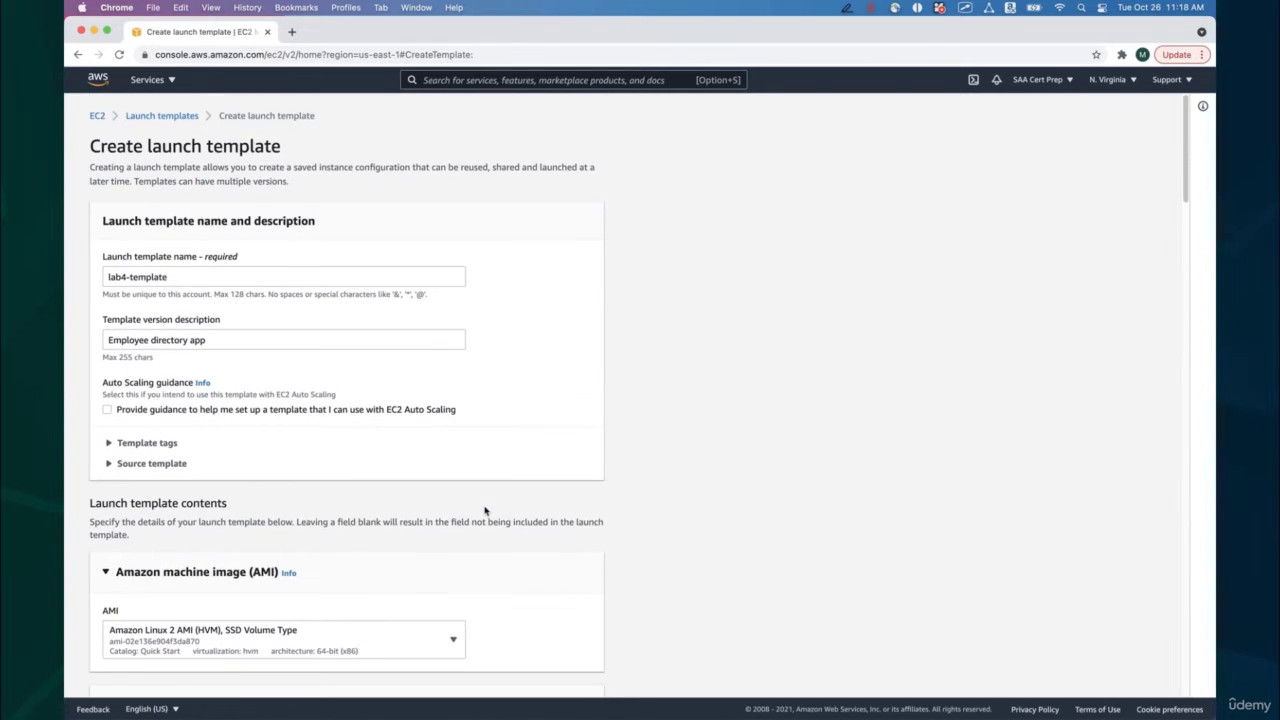
scroll(485, 511, down, 5)
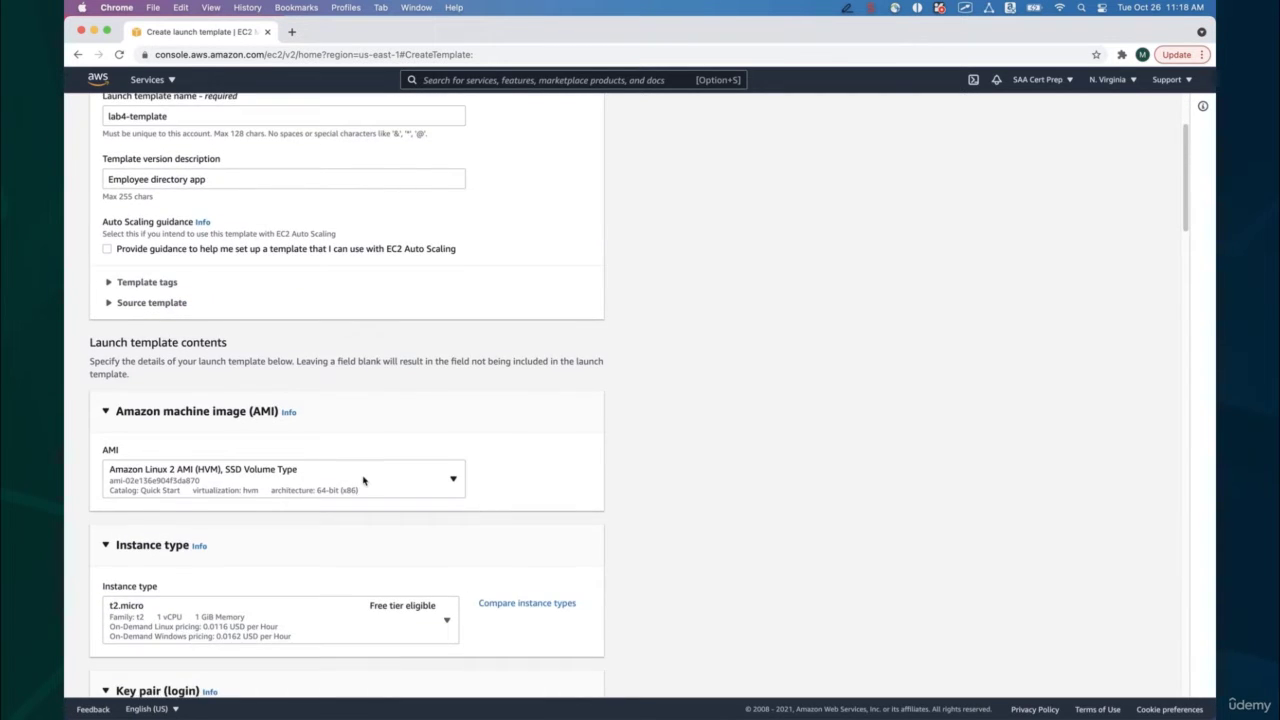
scroll(363, 480, down, 4)
scroll(350, 493, down, 5)
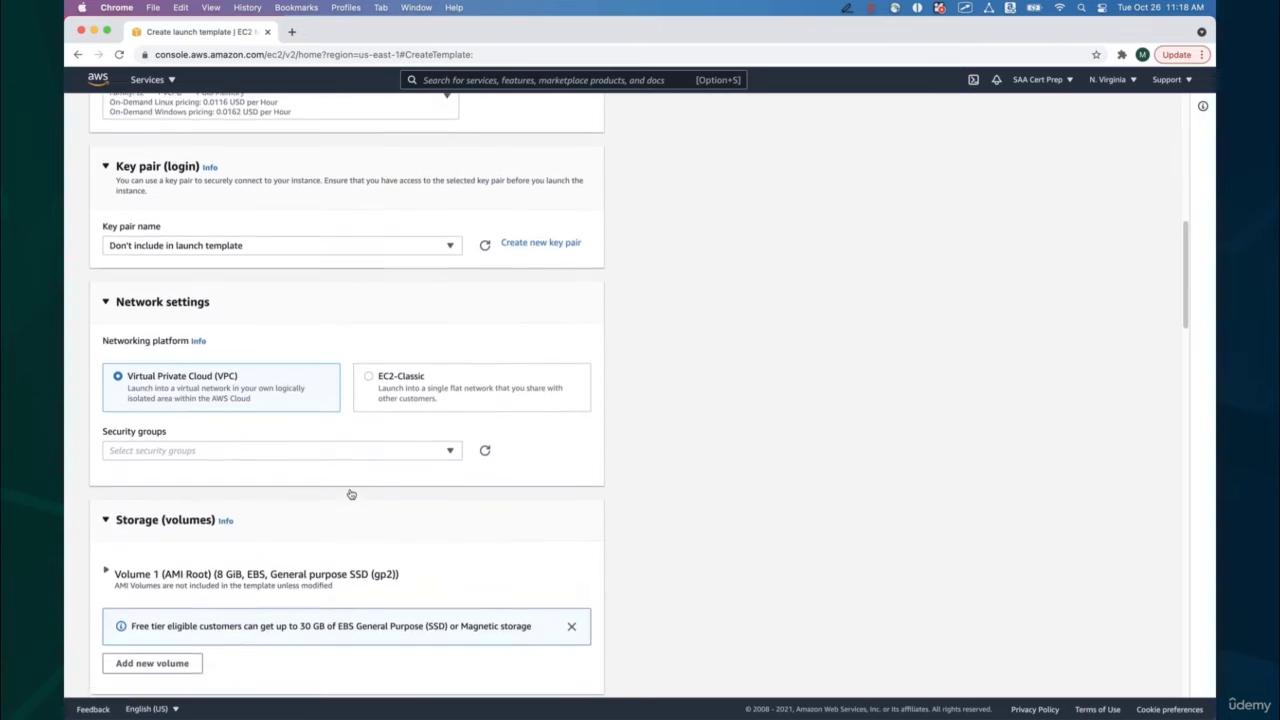
scroll(274, 395, down, 3)
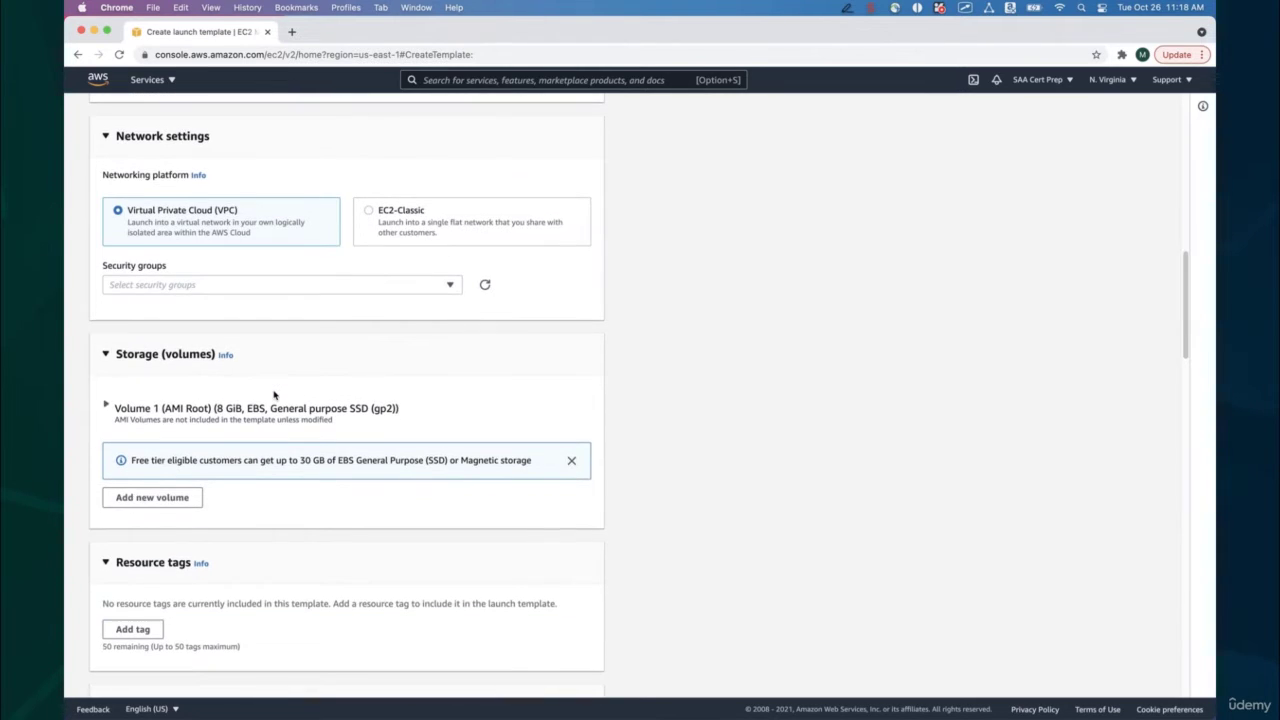
scroll(274, 395, down, 2)
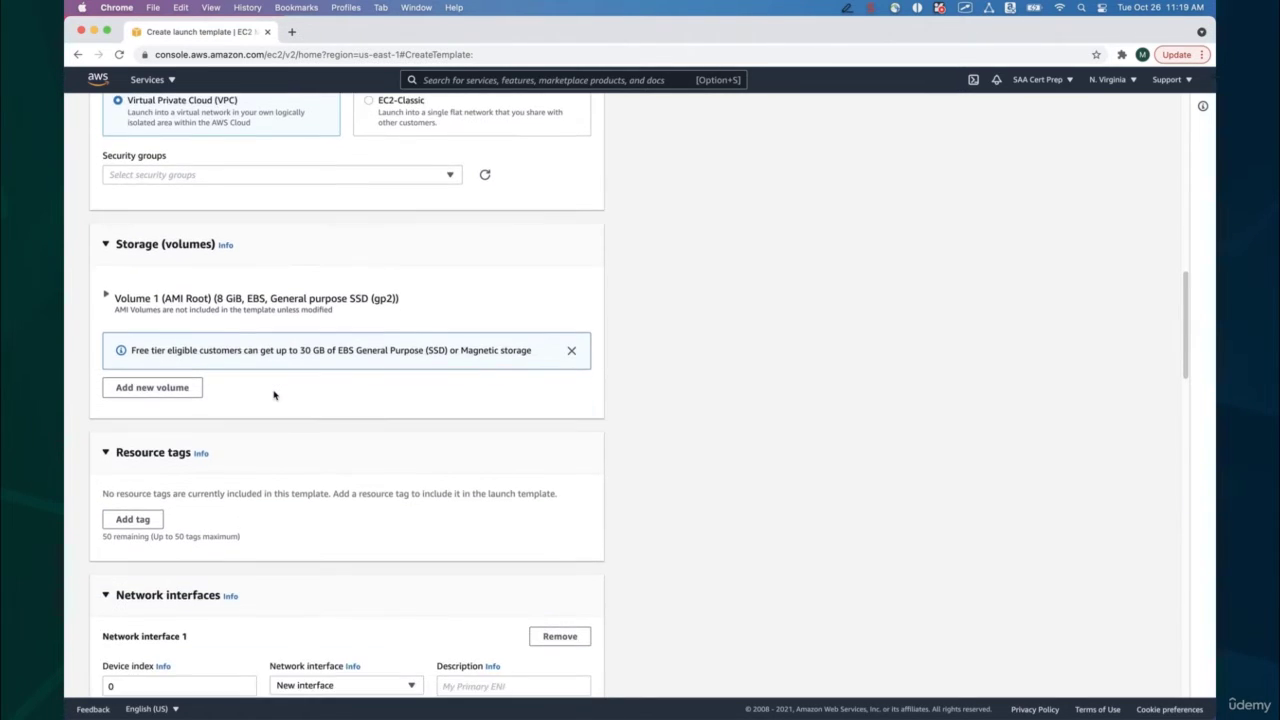
scroll(274, 395, down, 7)
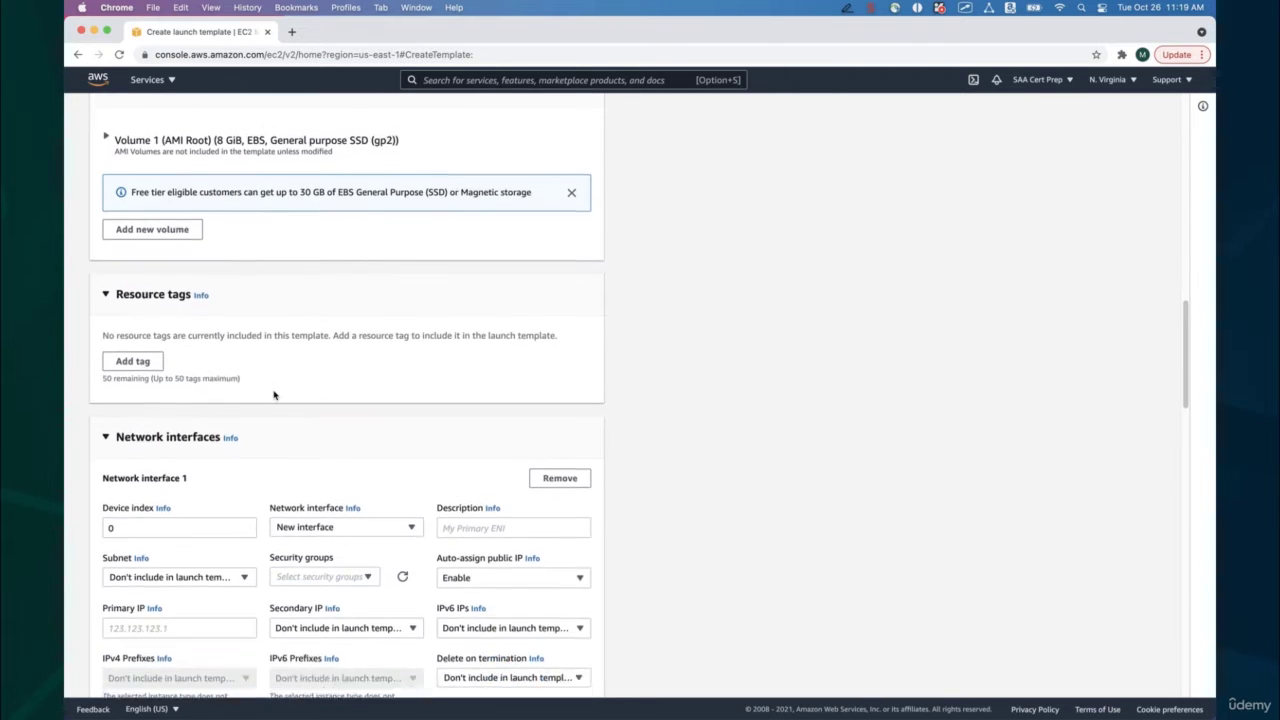
Assign the security group lab4-alb-sg to network interface 1 of the launch template.
click(352, 336)
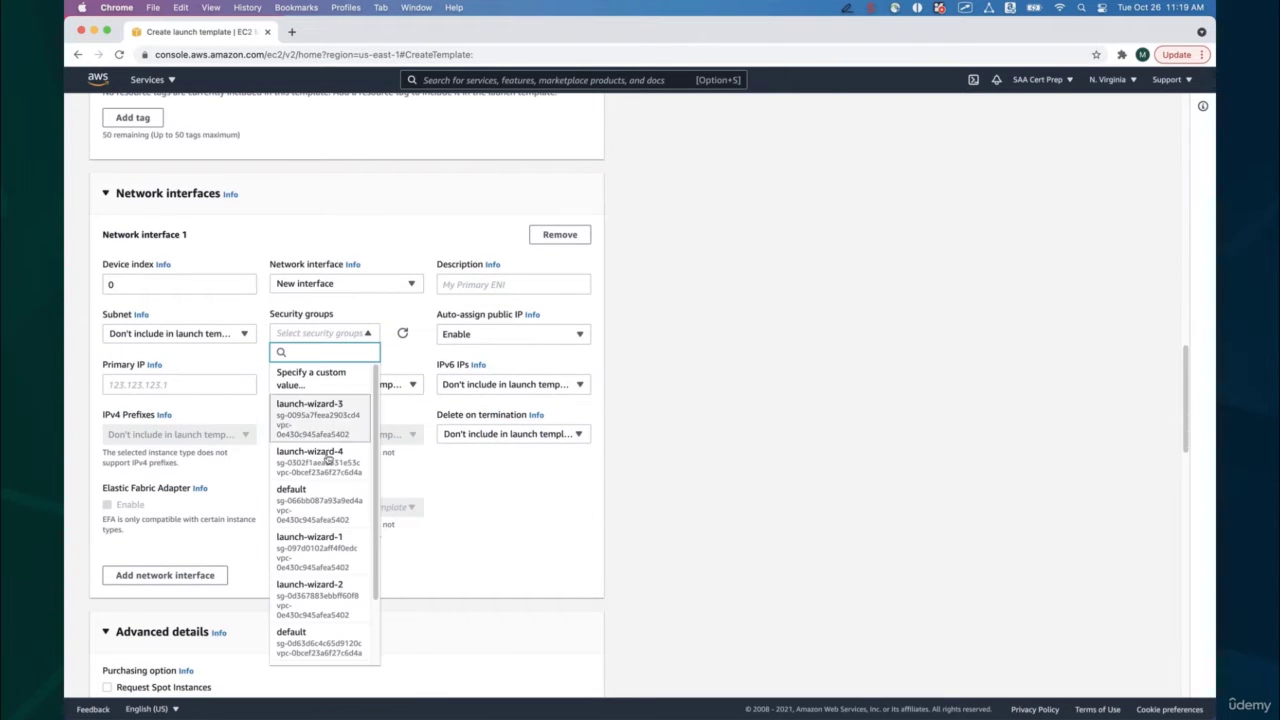
scroll(322, 535, down, 1)
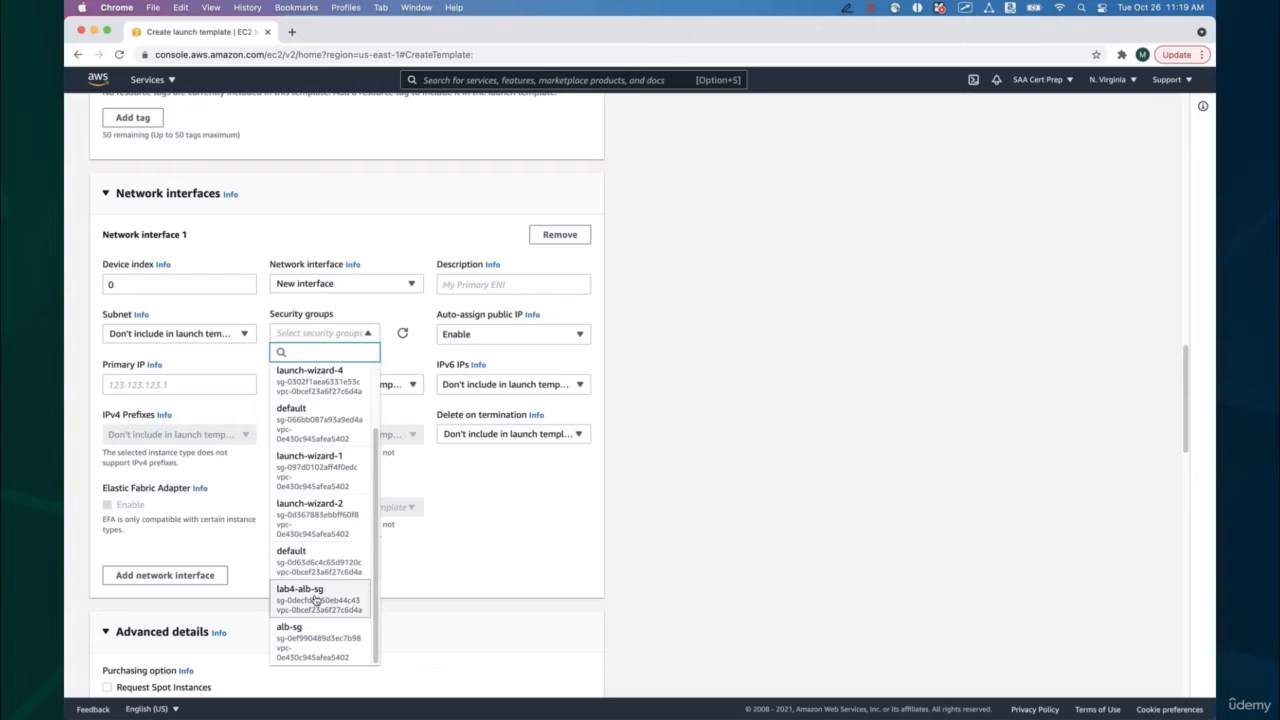
click(318, 600)
click(276, 357)
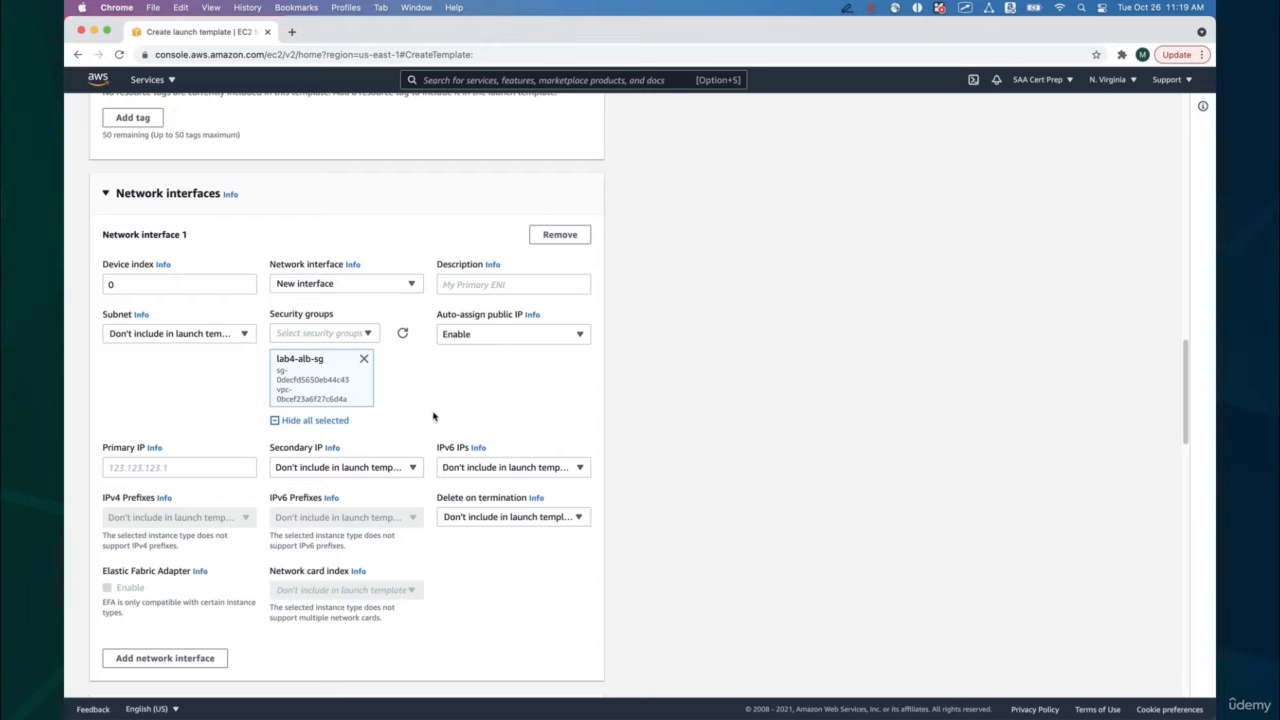
Check the user data script at the end of the advanced details and create the launch template.
scroll(432, 418, down, 12)
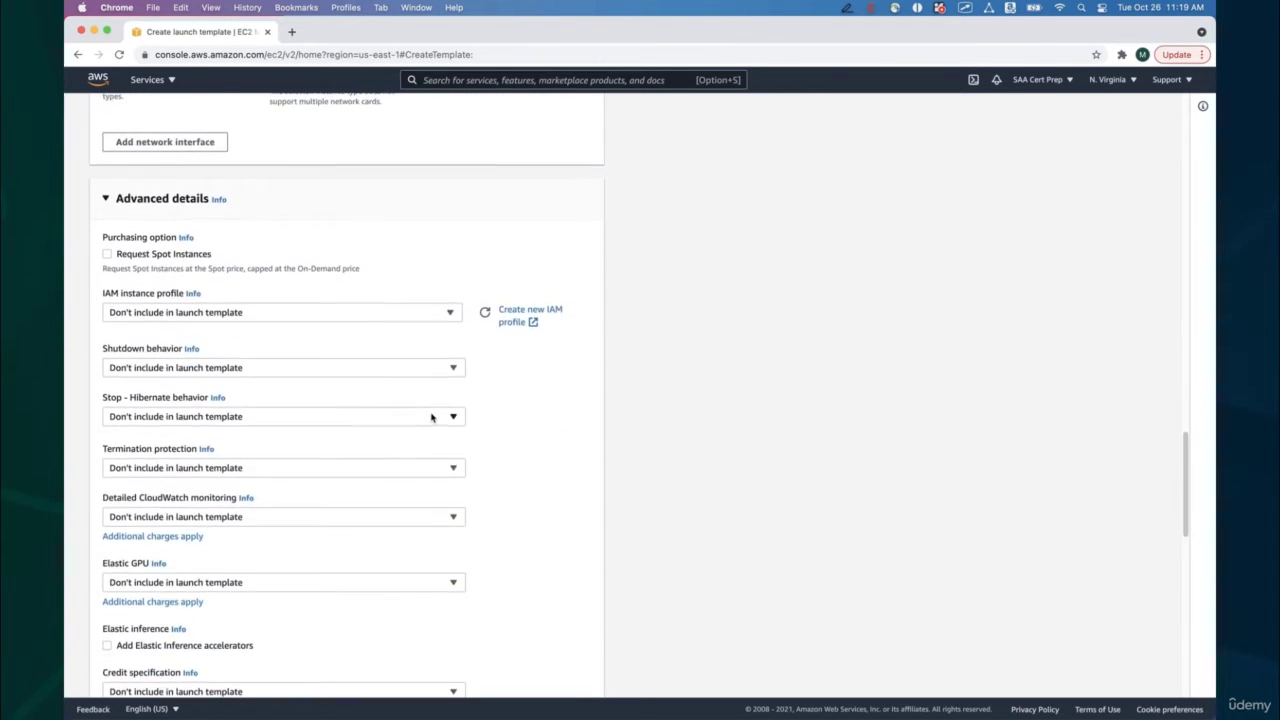
scroll(432, 418, down, 5)
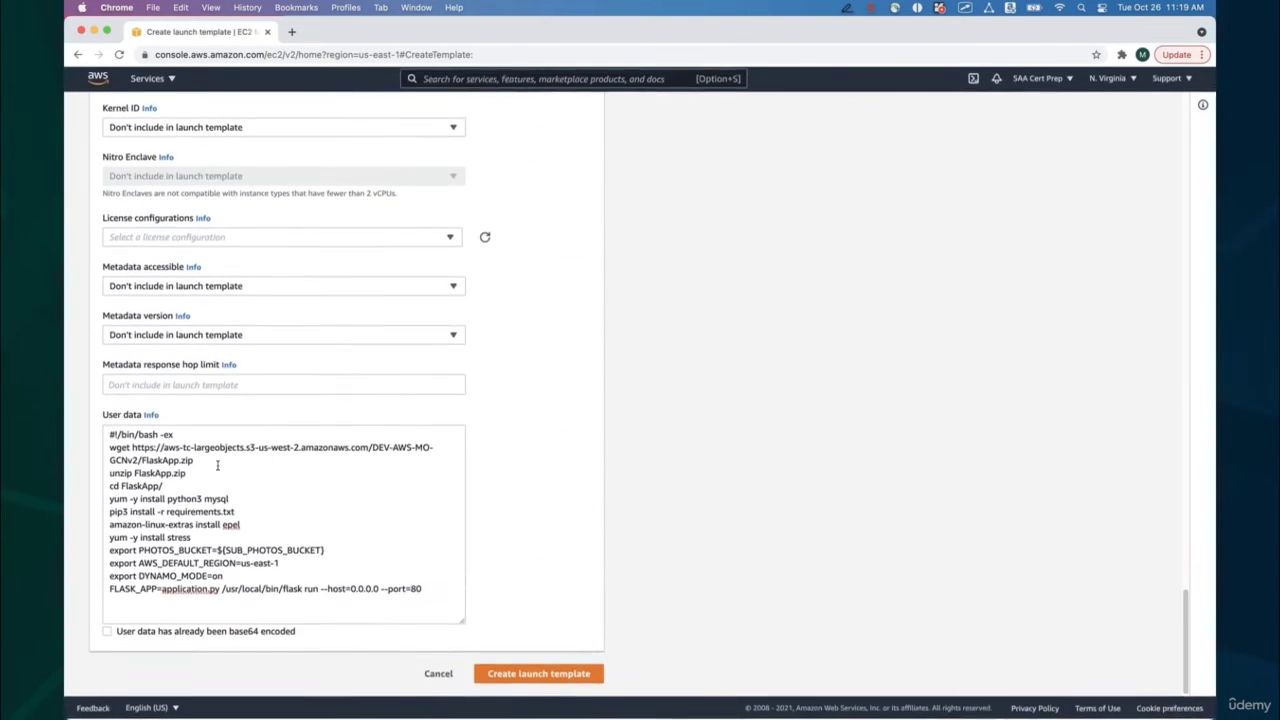
click(524, 676)
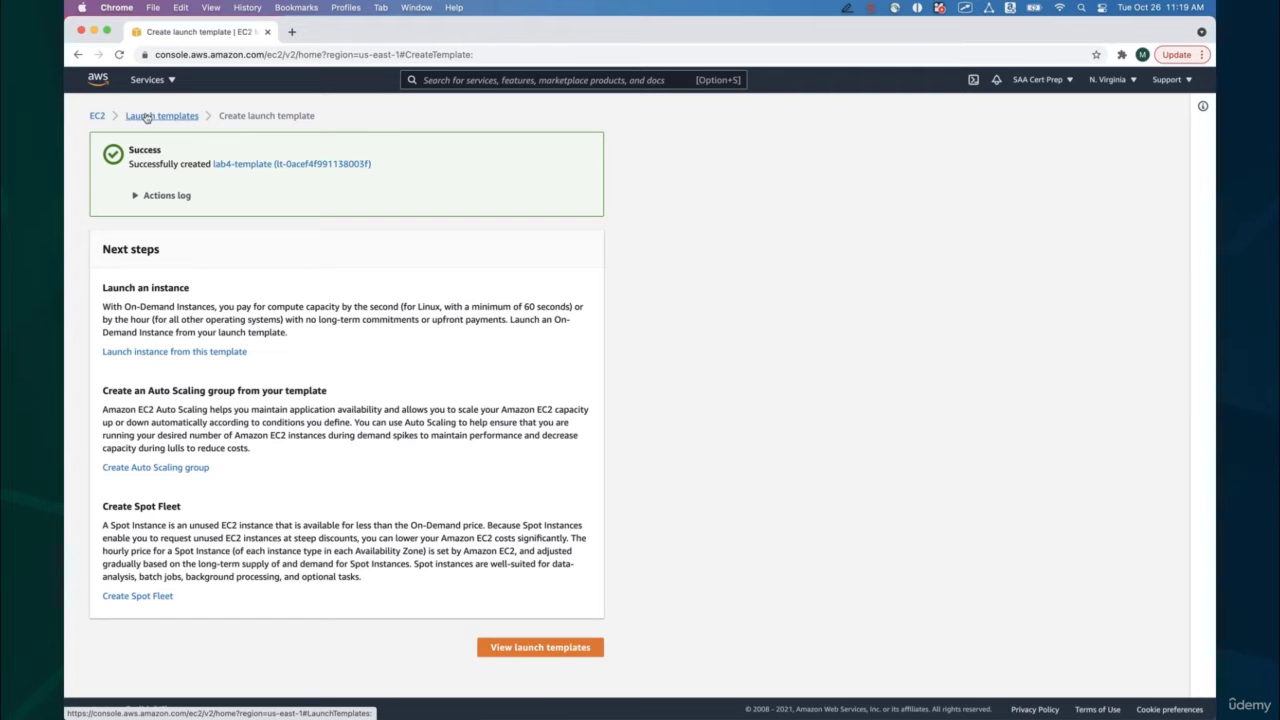
Start a new EC2 Auto Scaling group and name it lab4-asg.
click(98, 116)
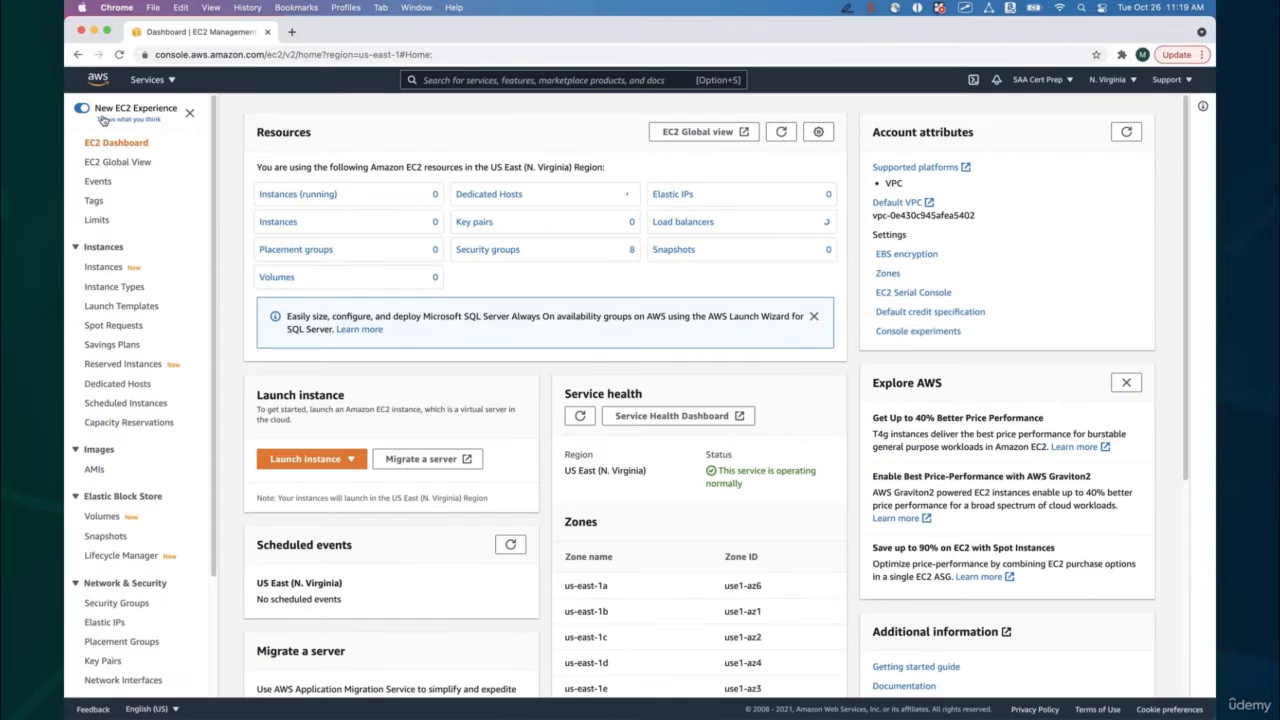
scroll(171, 310, down, 3)
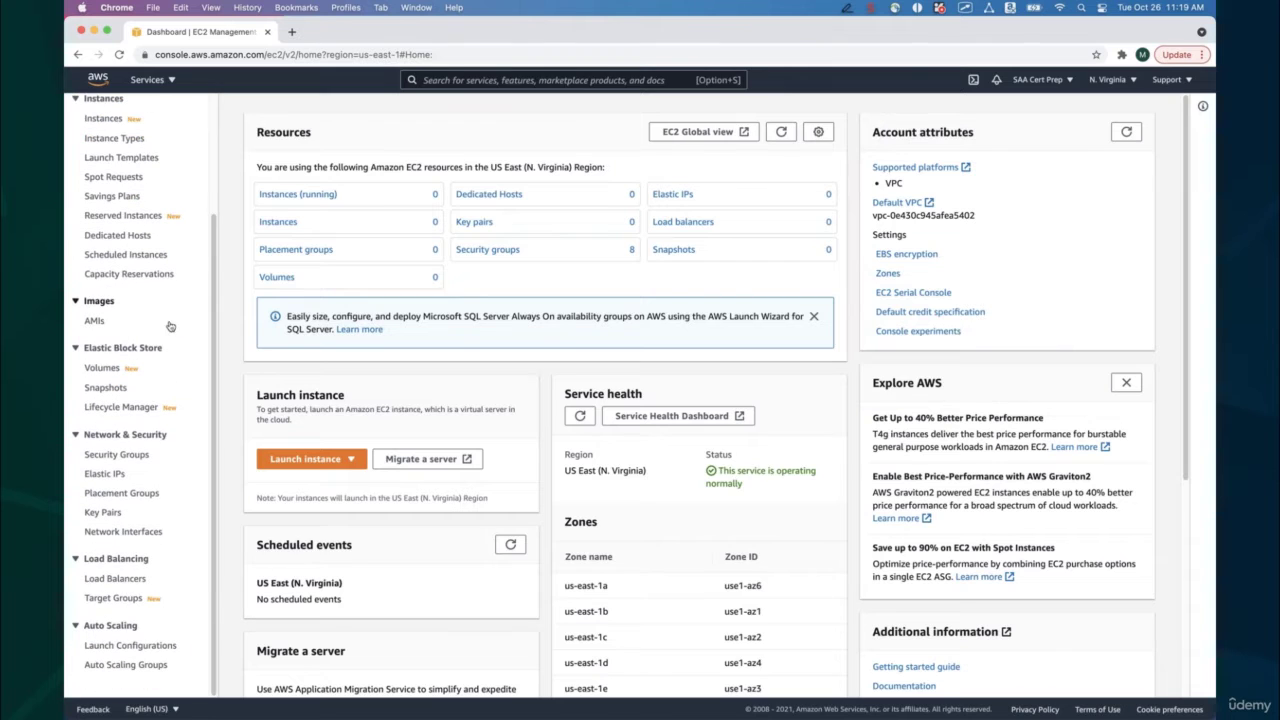
click(130, 665)
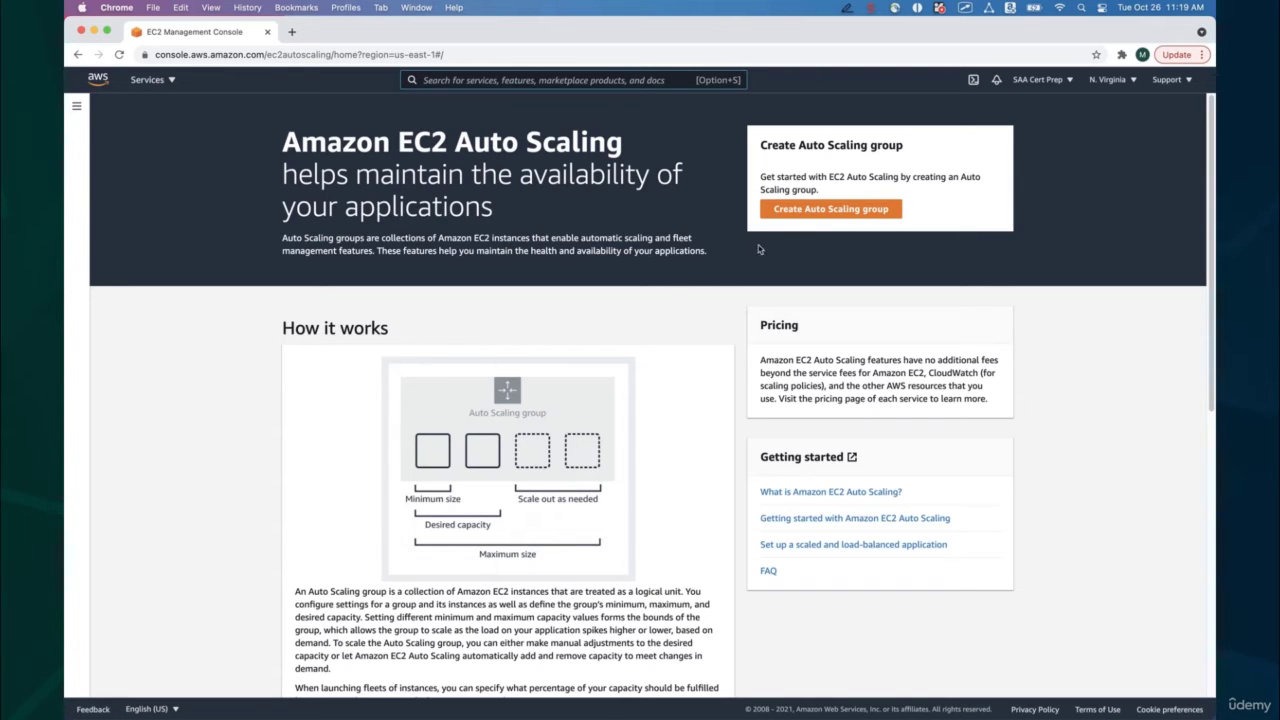
click(777, 209)
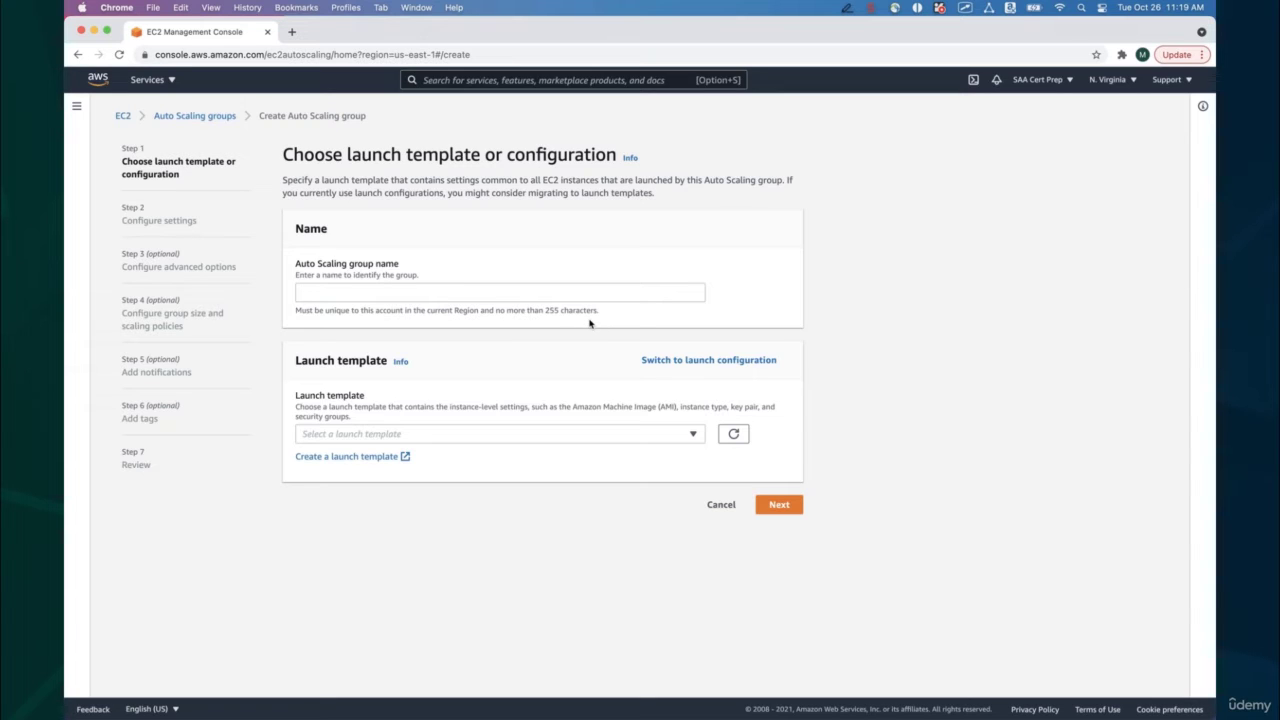
click(455, 297)
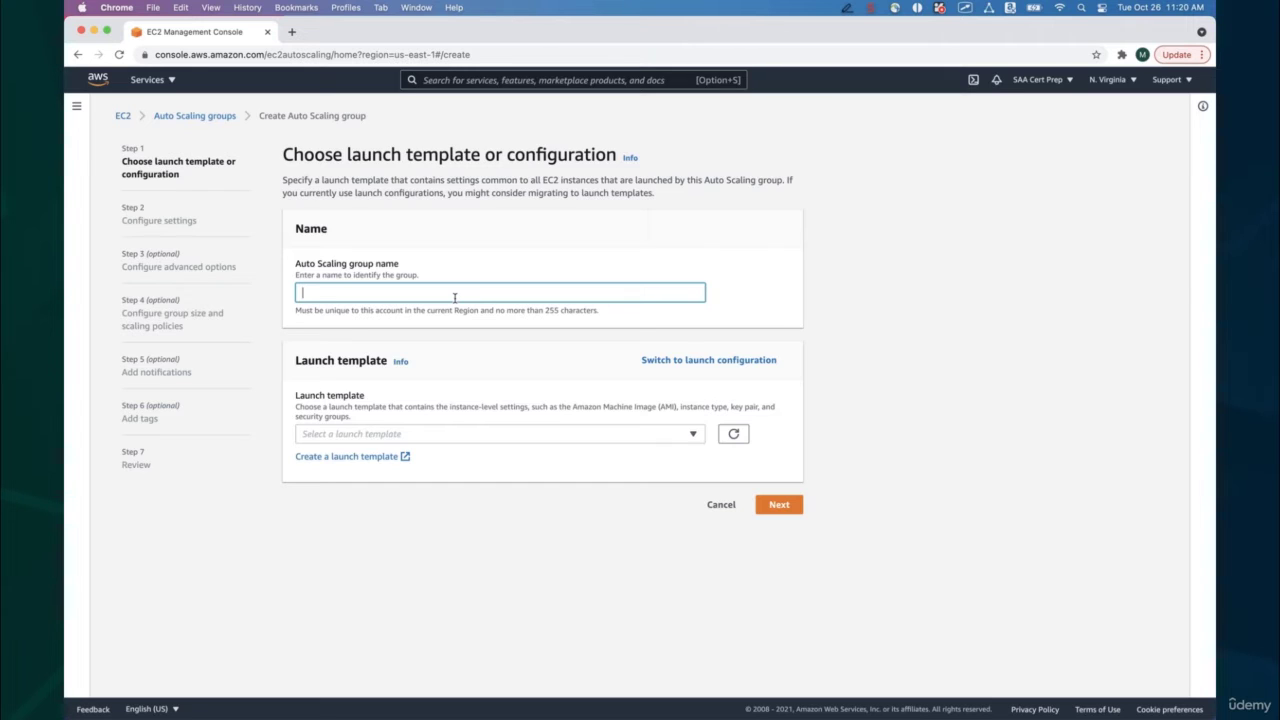
text(lab4-asg)
Base the Auto Scaling group on the launch template lab4-template, version Latest (1), and continue to the settings.
click(548, 436)
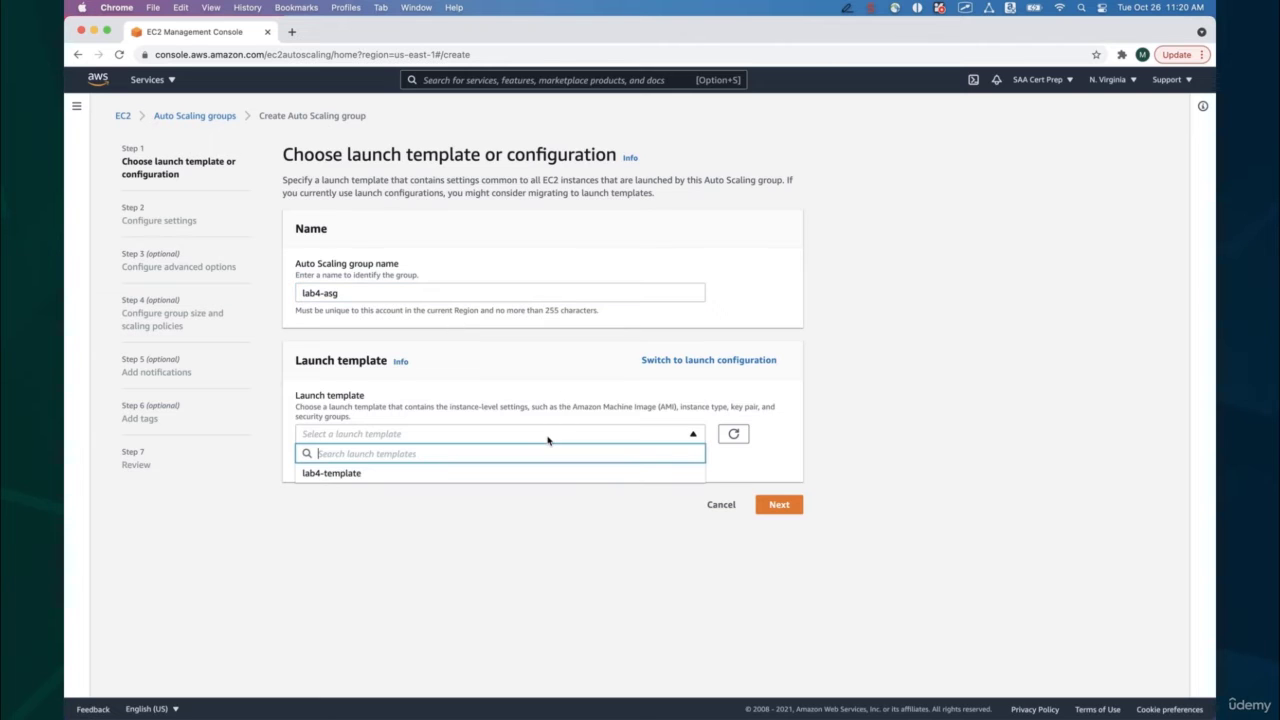
click(527, 473)
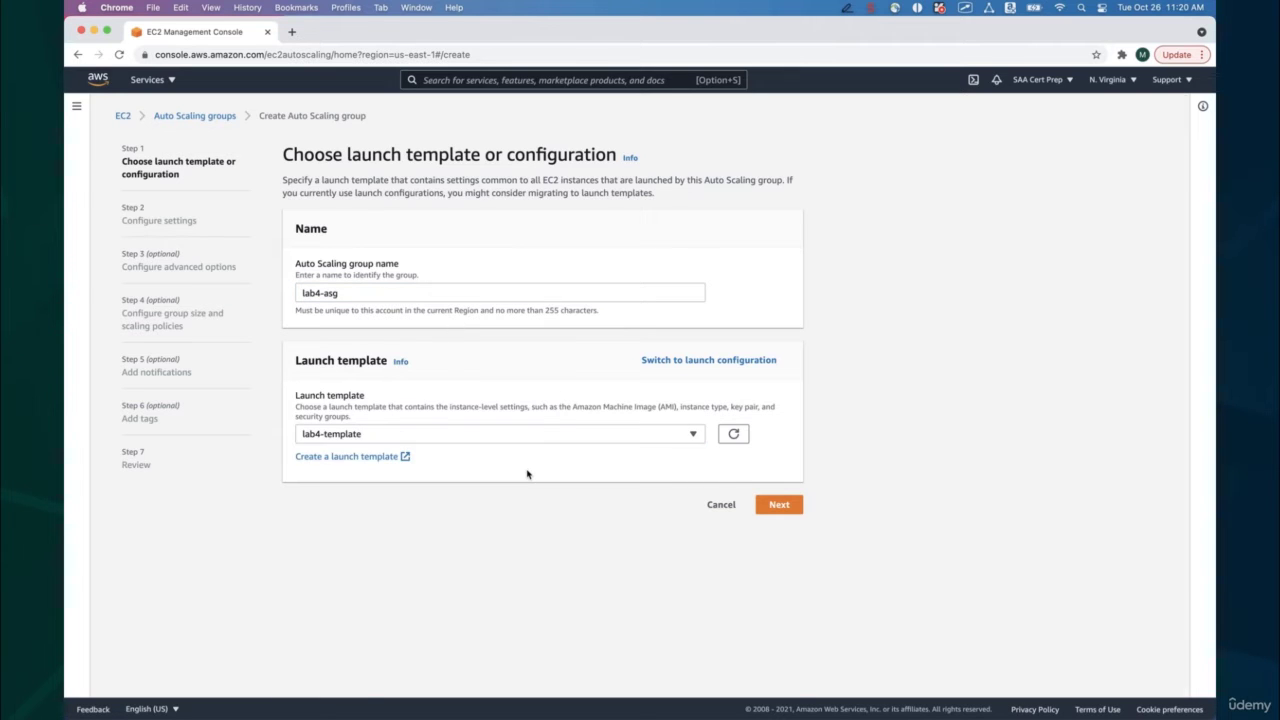
scroll(527, 473, down, 3)
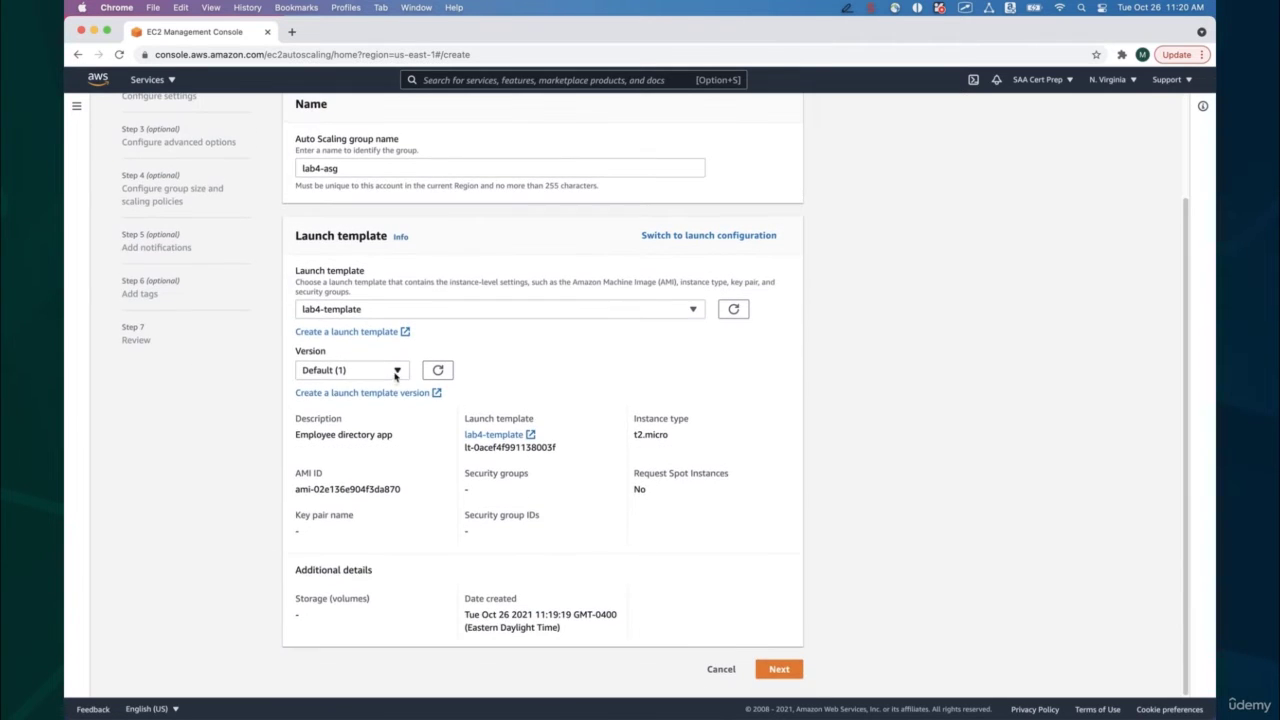
click(396, 371)
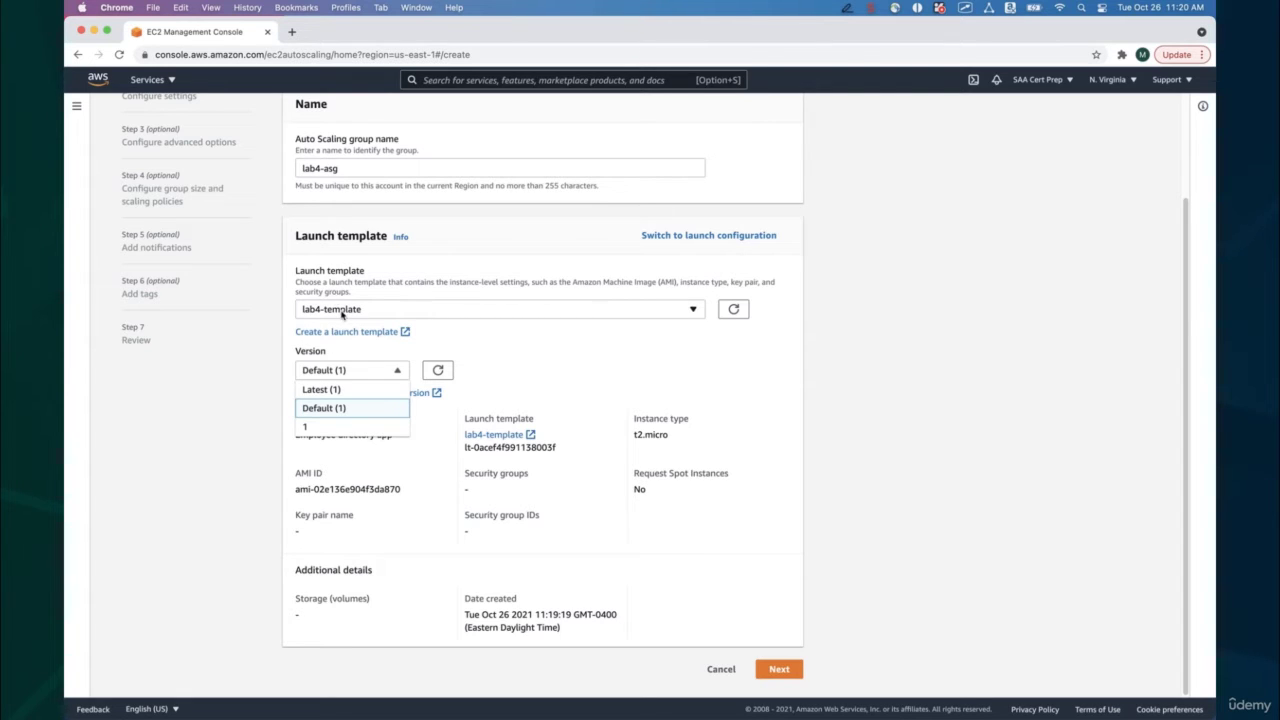
click(321, 389)
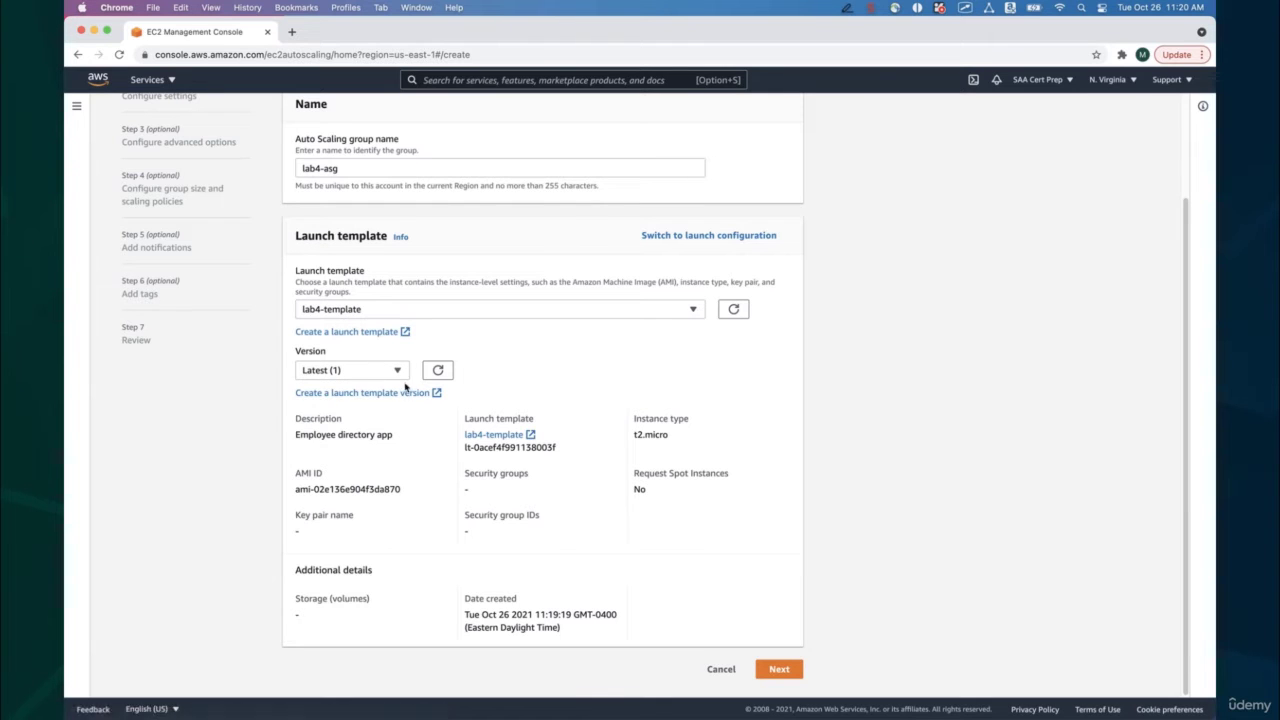
click(396, 376)
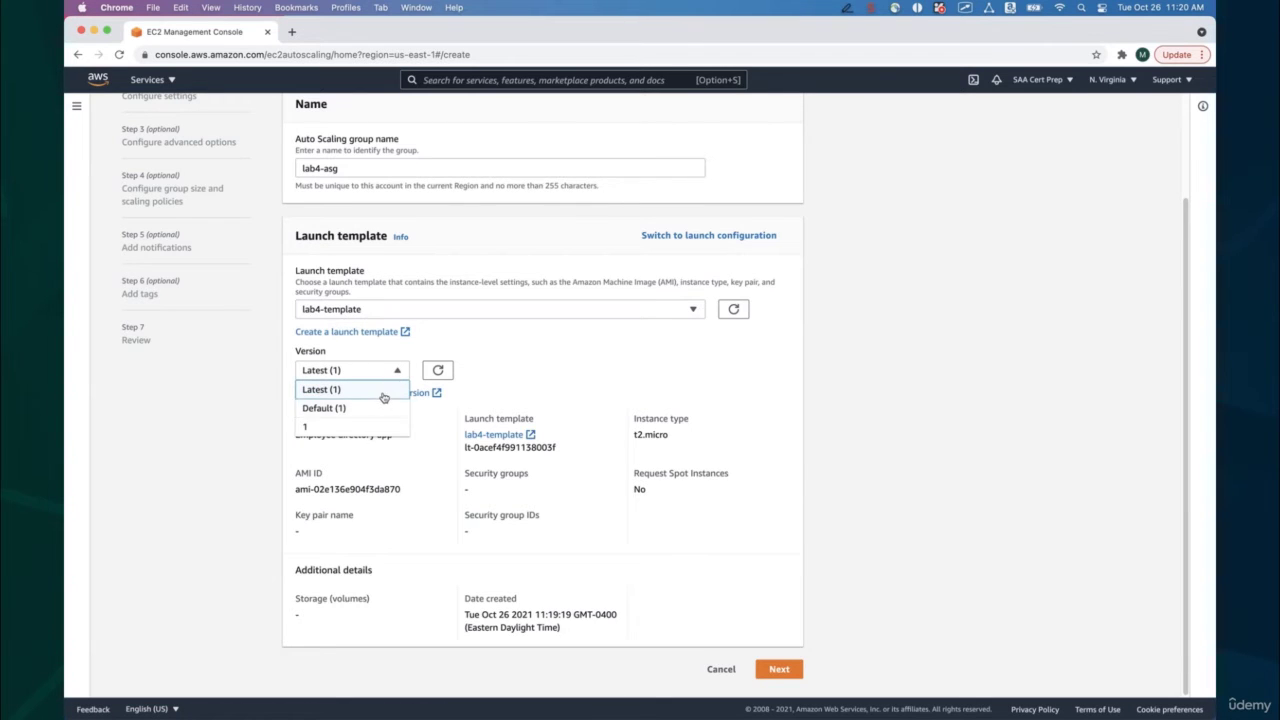
click(383, 394)
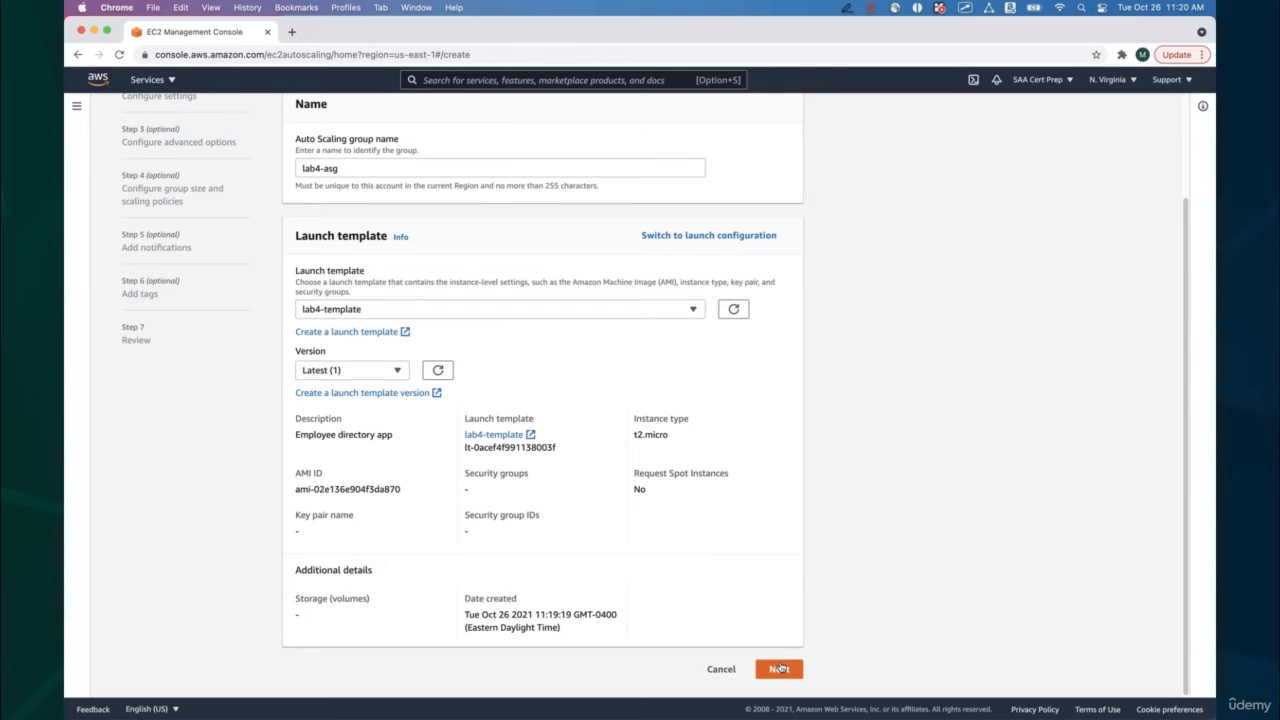
click(779, 669)
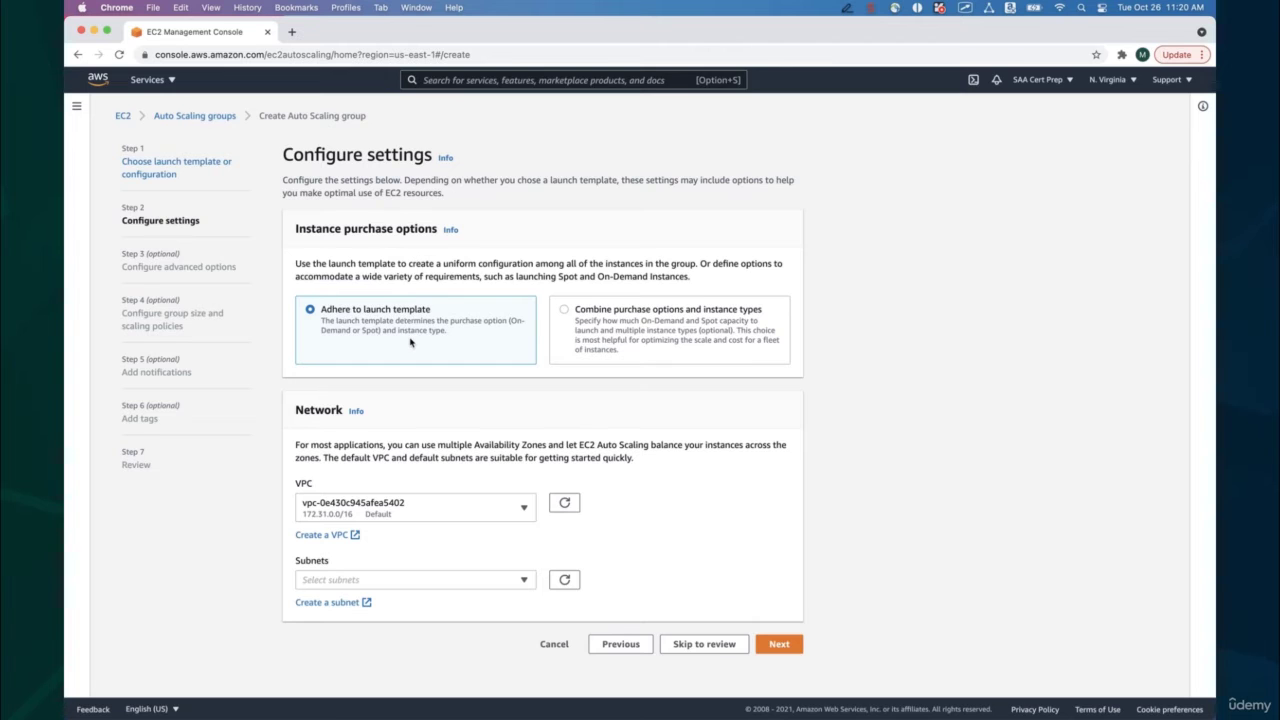
Place the group in Your VPC (10.0.0.0/16) with public subnet 1 and public subnet 2, and continue to the advanced options.
click(430, 507)
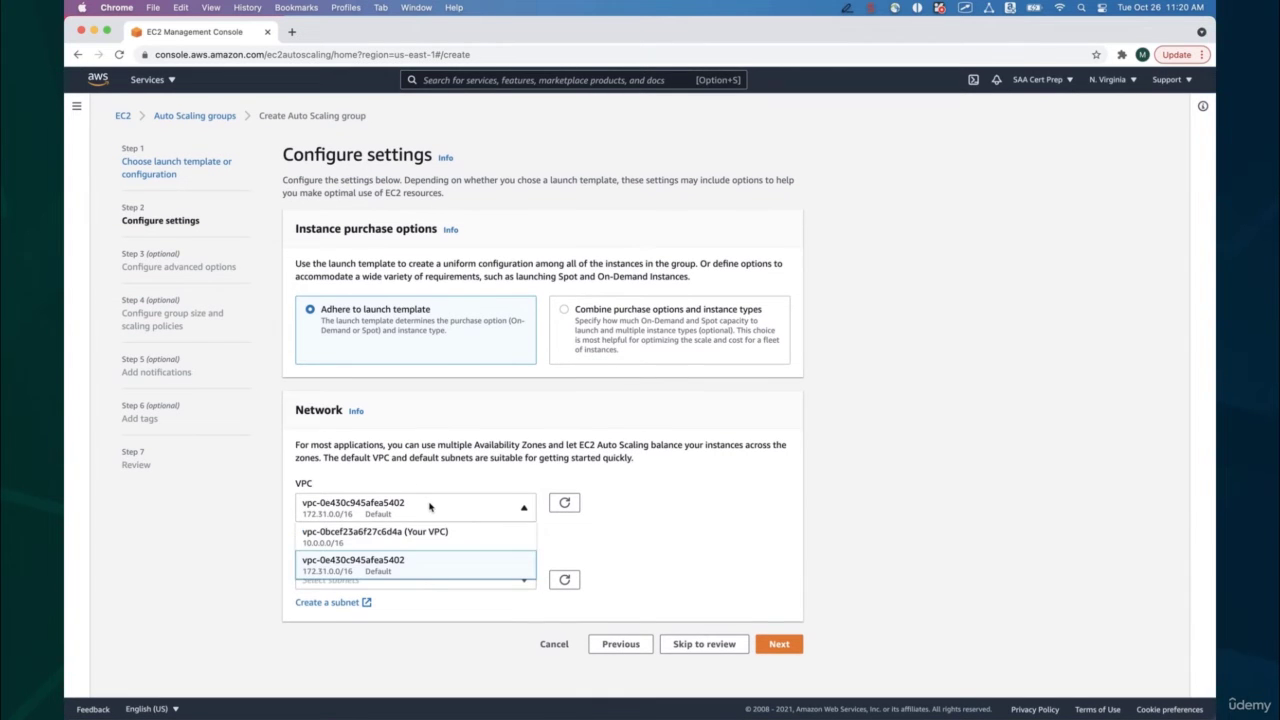
click(422, 539)
click(408, 580)
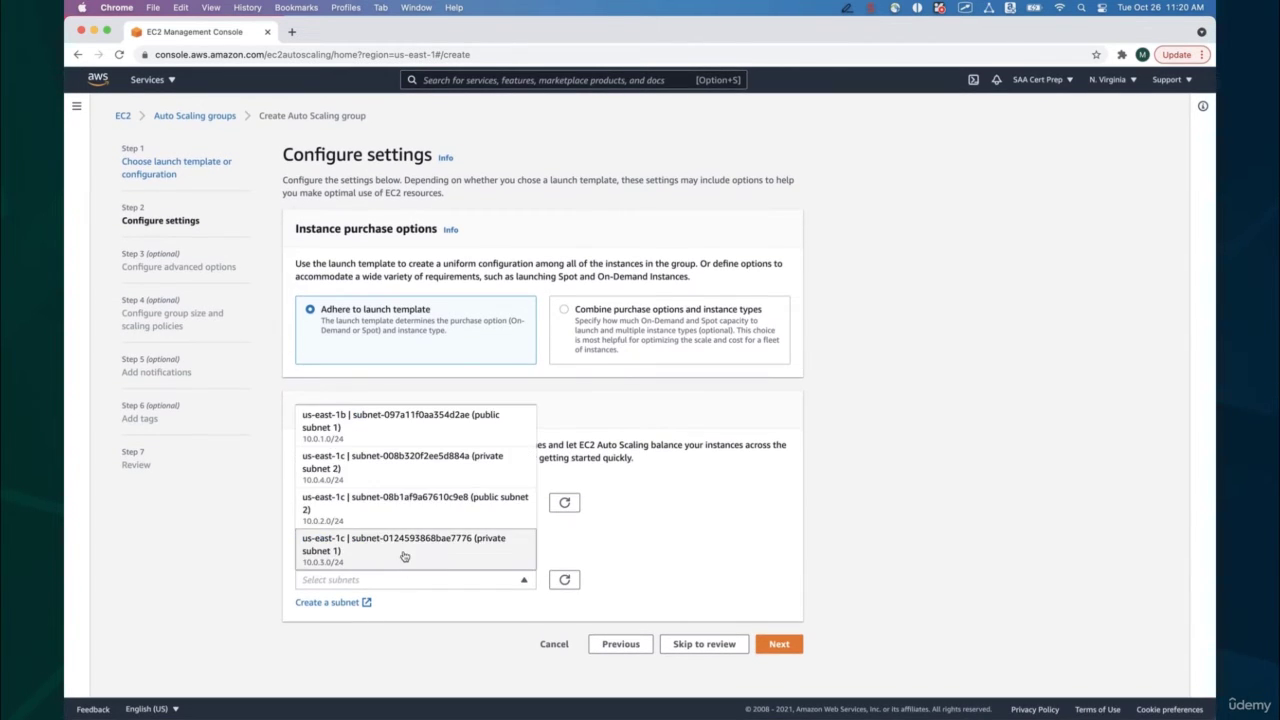
click(403, 512)
click(400, 432)
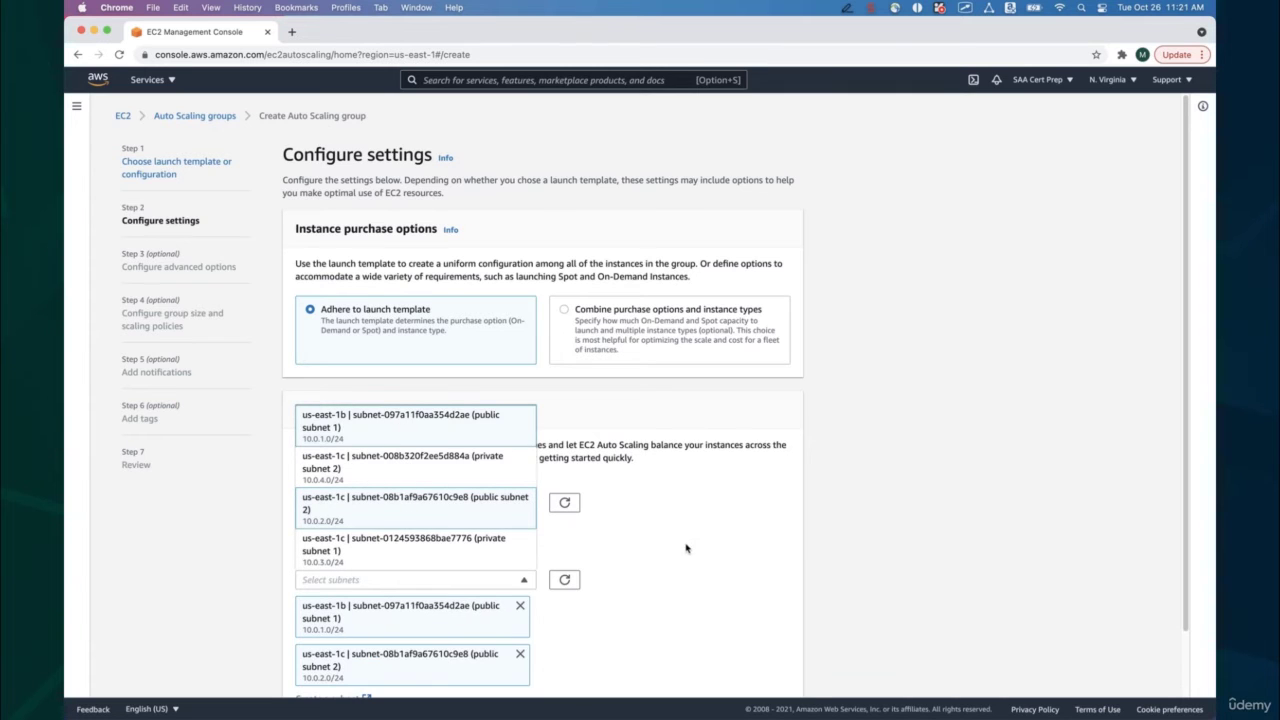
click(712, 556)
scroll(714, 556, down, 2)
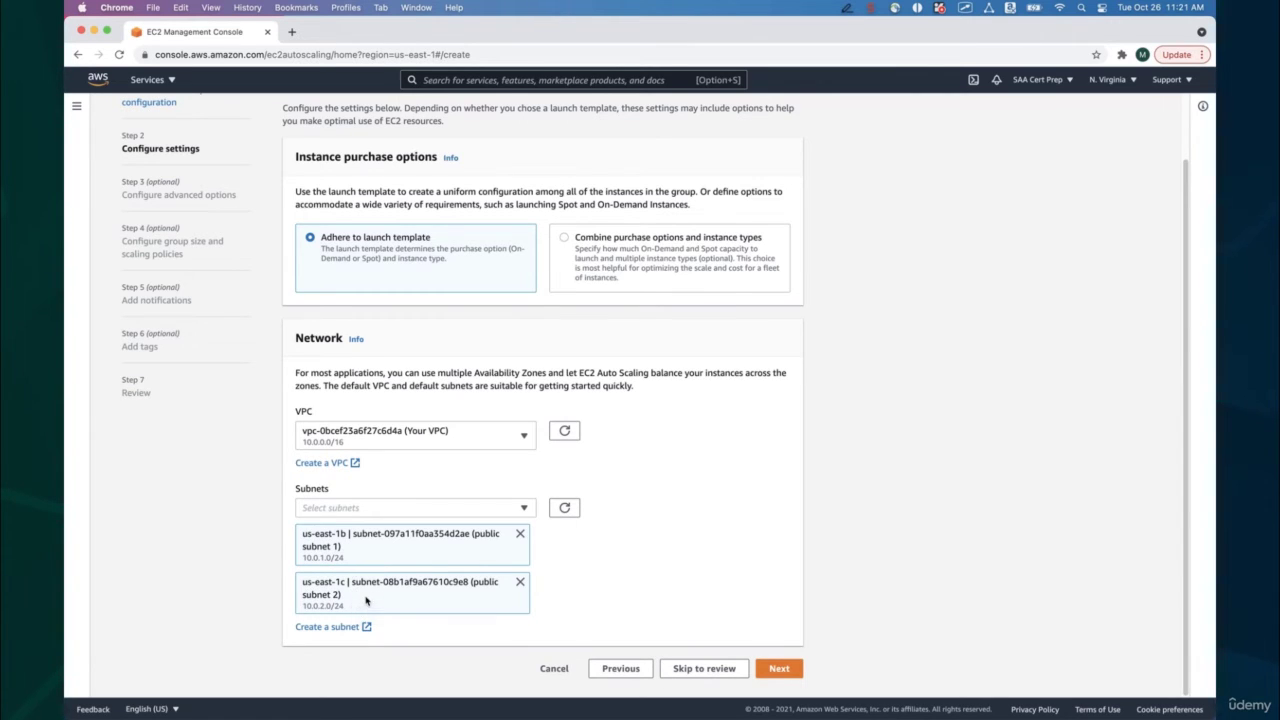
click(779, 668)
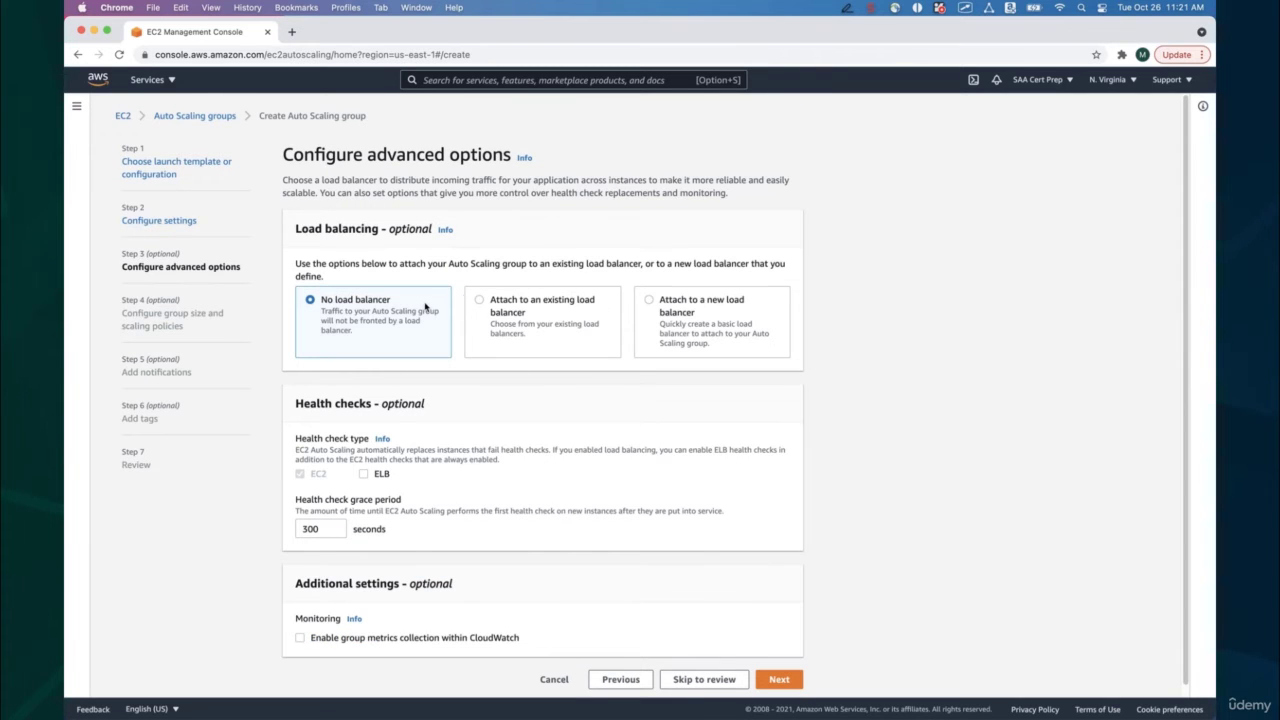
Attach the group to a new Application Load Balancer and set its scheme to Internet-facing.
click(652, 310)
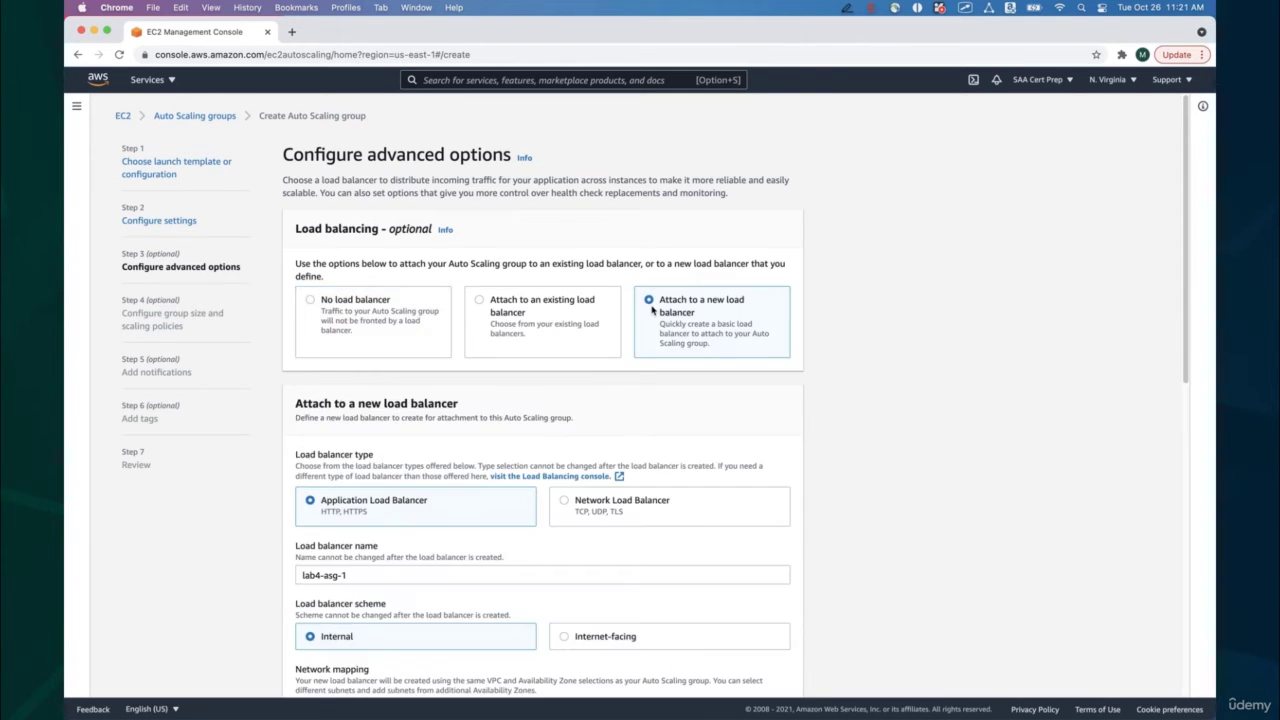
scroll(613, 448, down, 3)
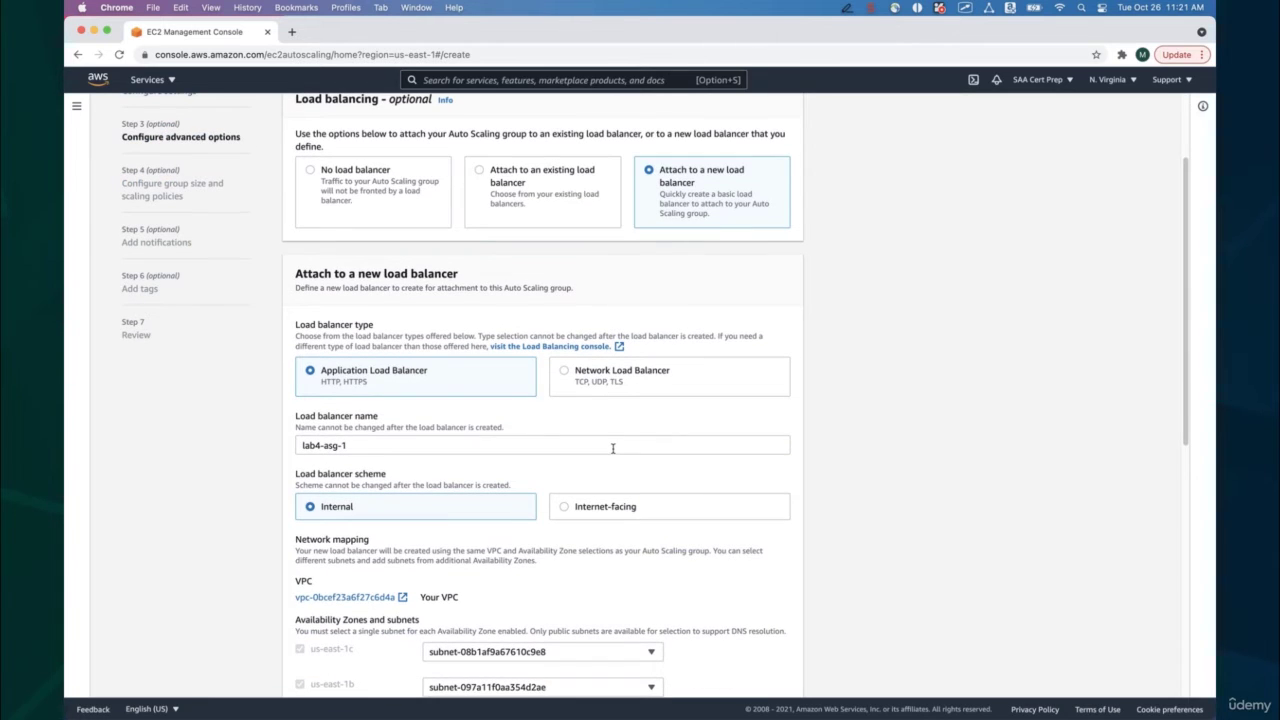
click(491, 176)
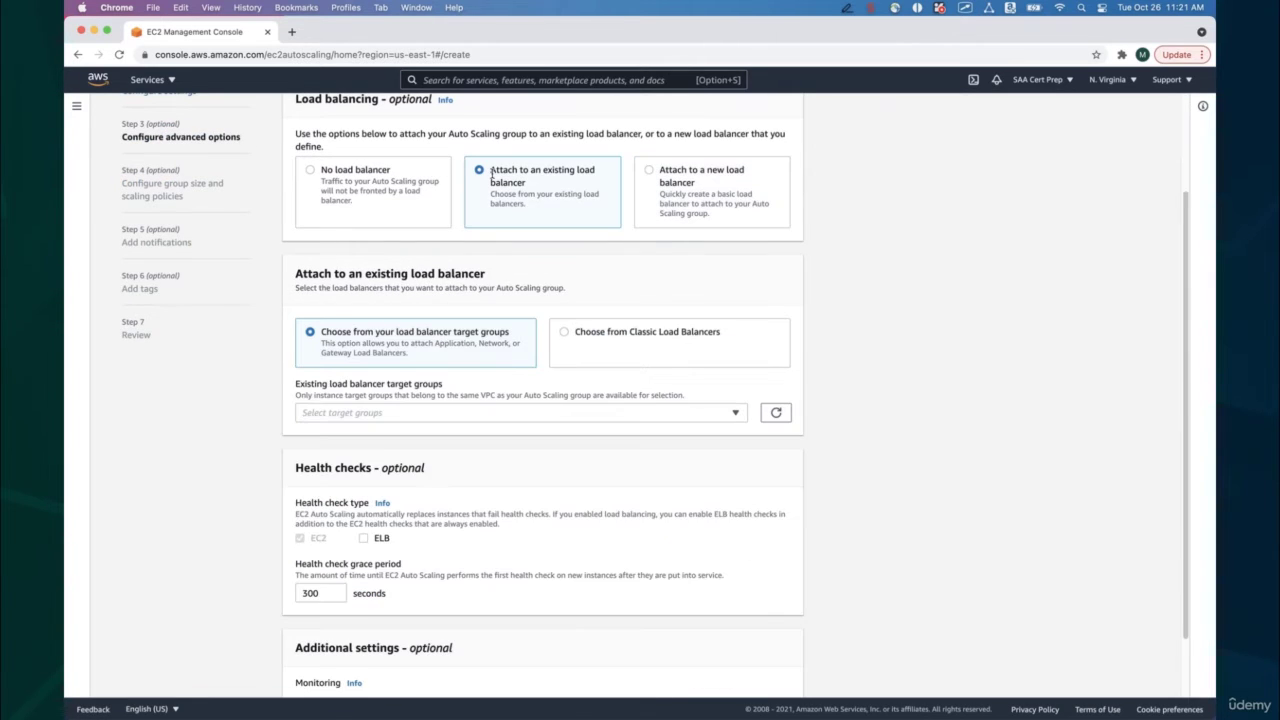
click(661, 172)
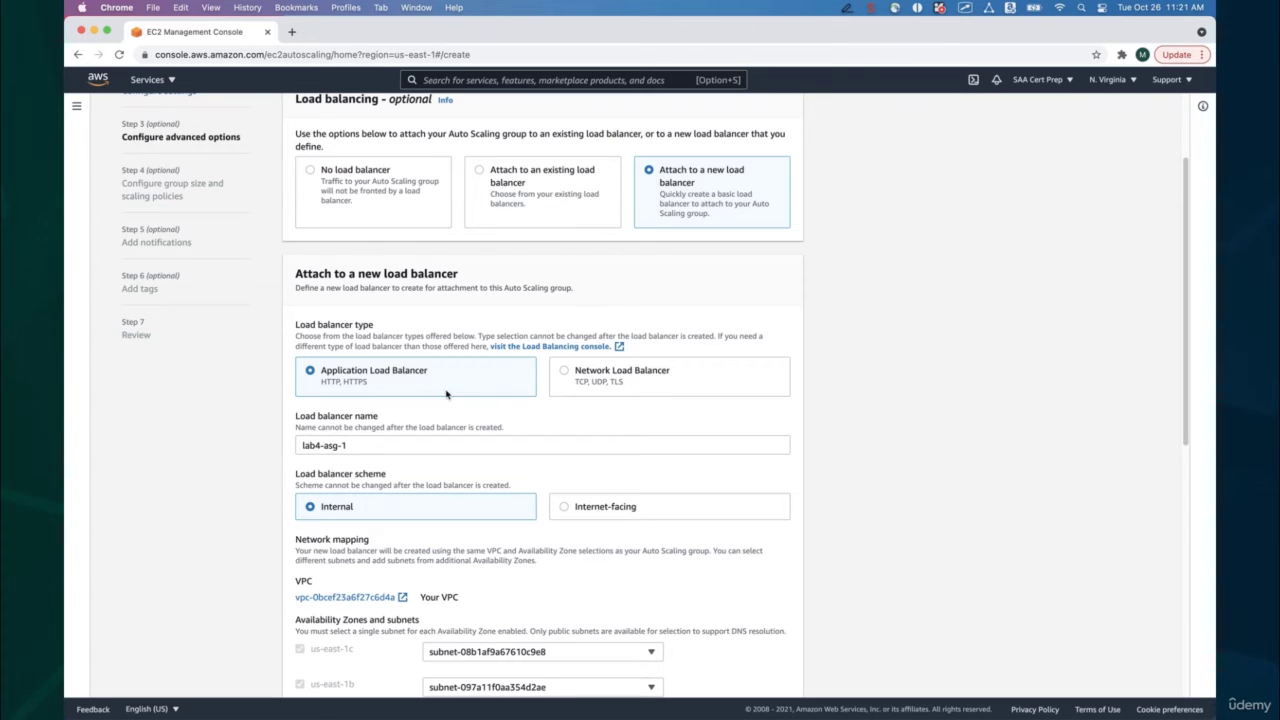
scroll(356, 381, down, 2)
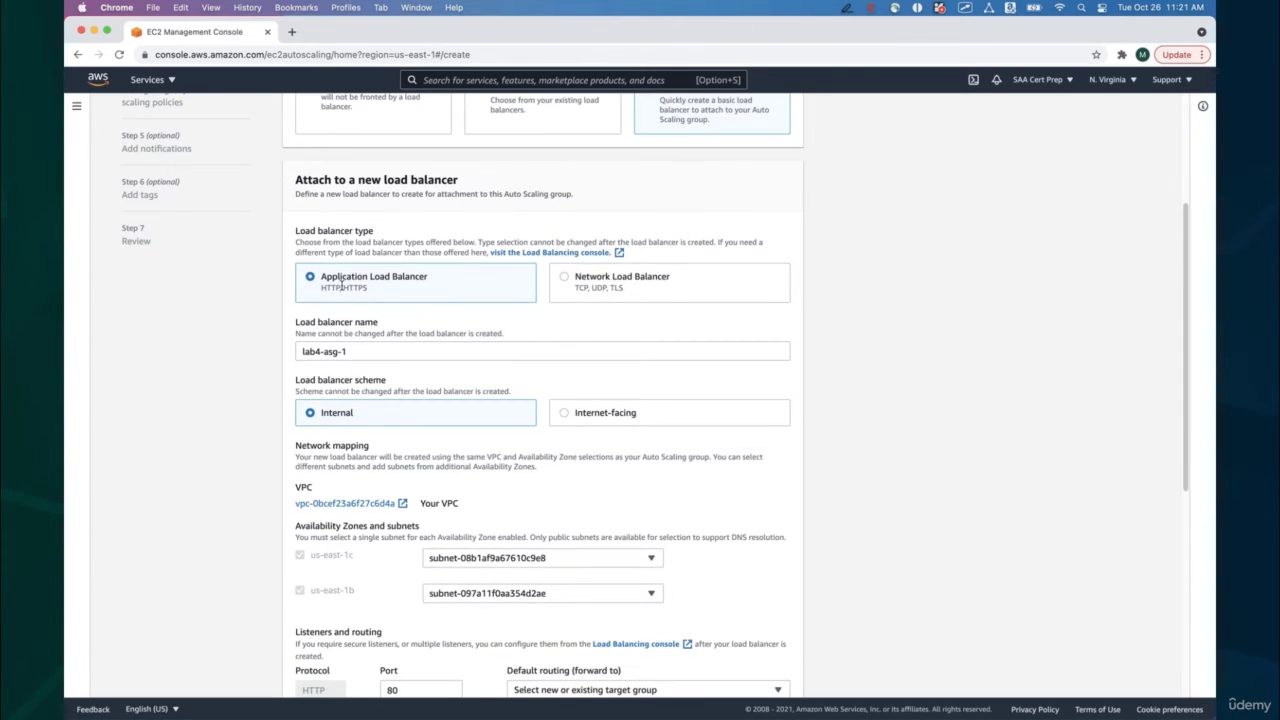
click(561, 414)
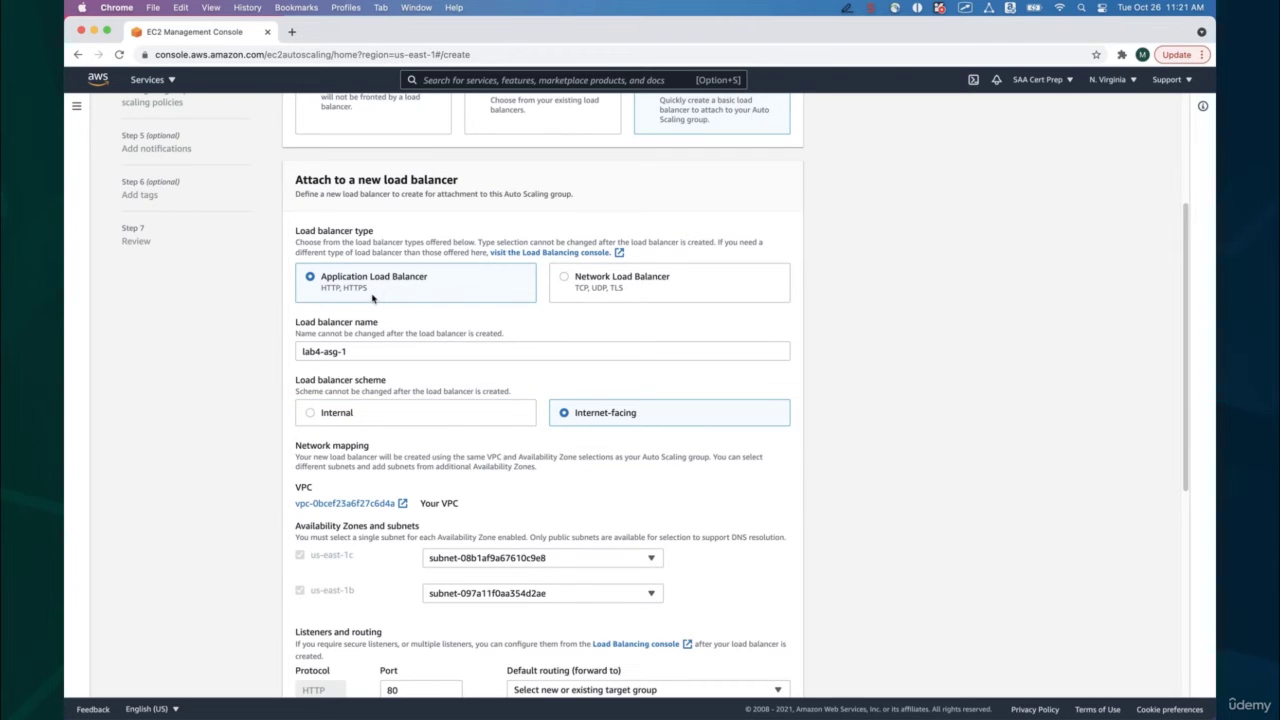
Select the public subnet subnet-08b1af9a67610c9e8 for us-east-1c in the load balancer's network mapping.
scroll(372, 297, down, 2)
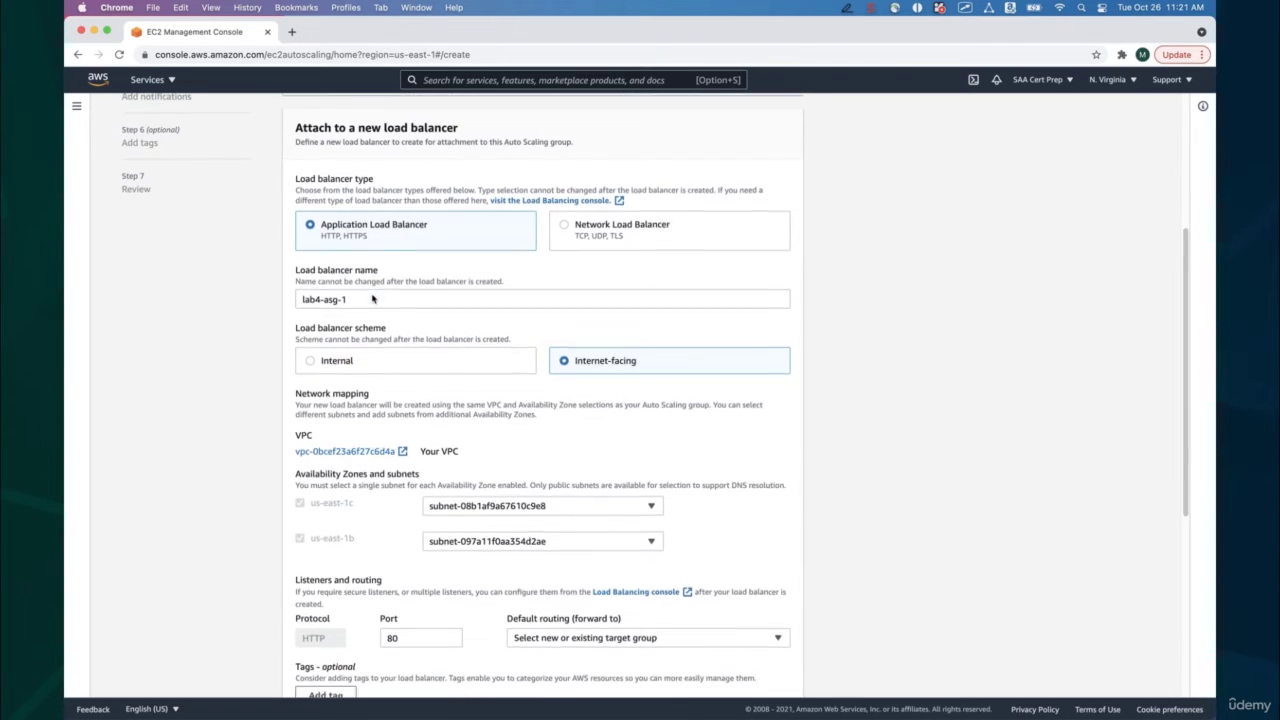
scroll(474, 452, down, 1)
scroll(474, 455, down, 3)
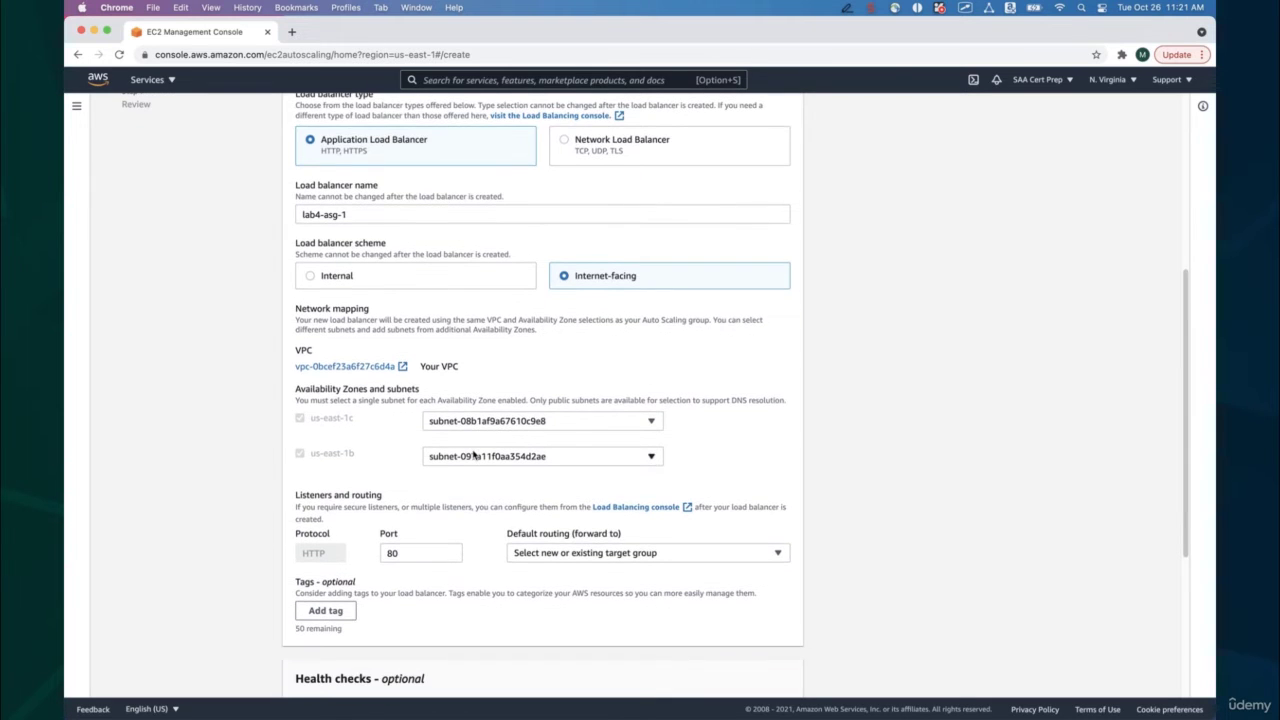
click(452, 423)
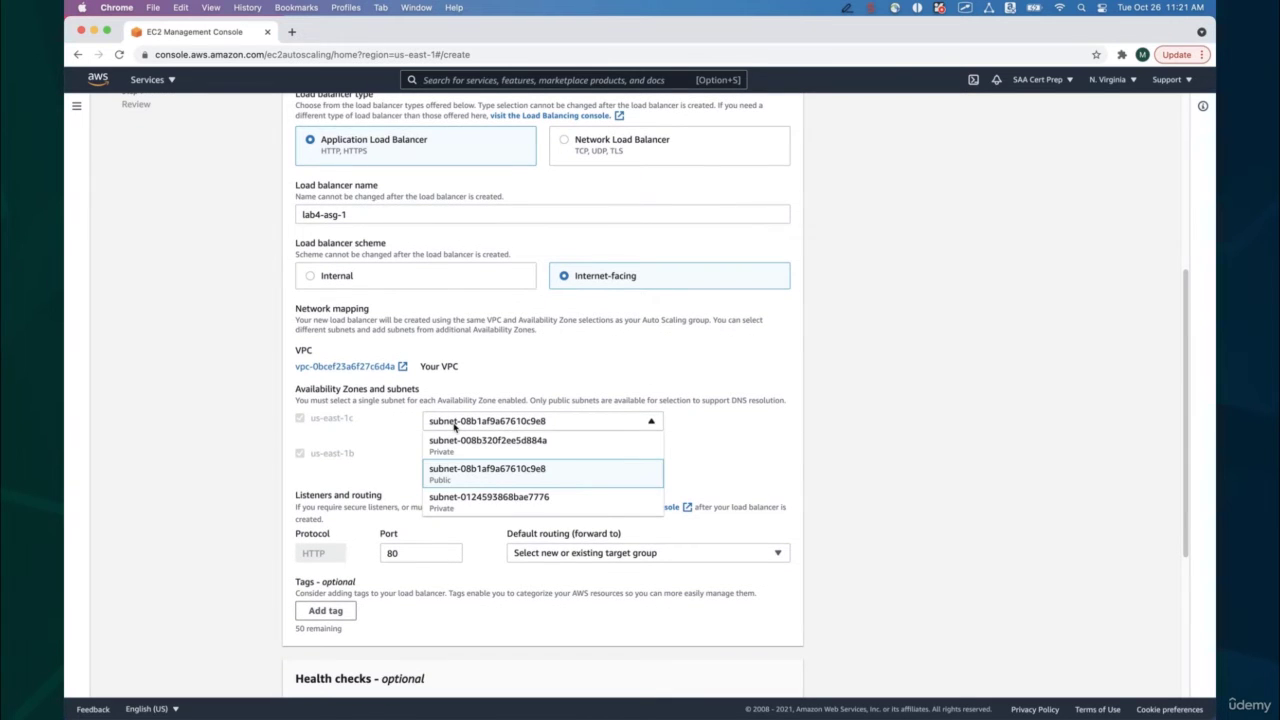
click(457, 482)
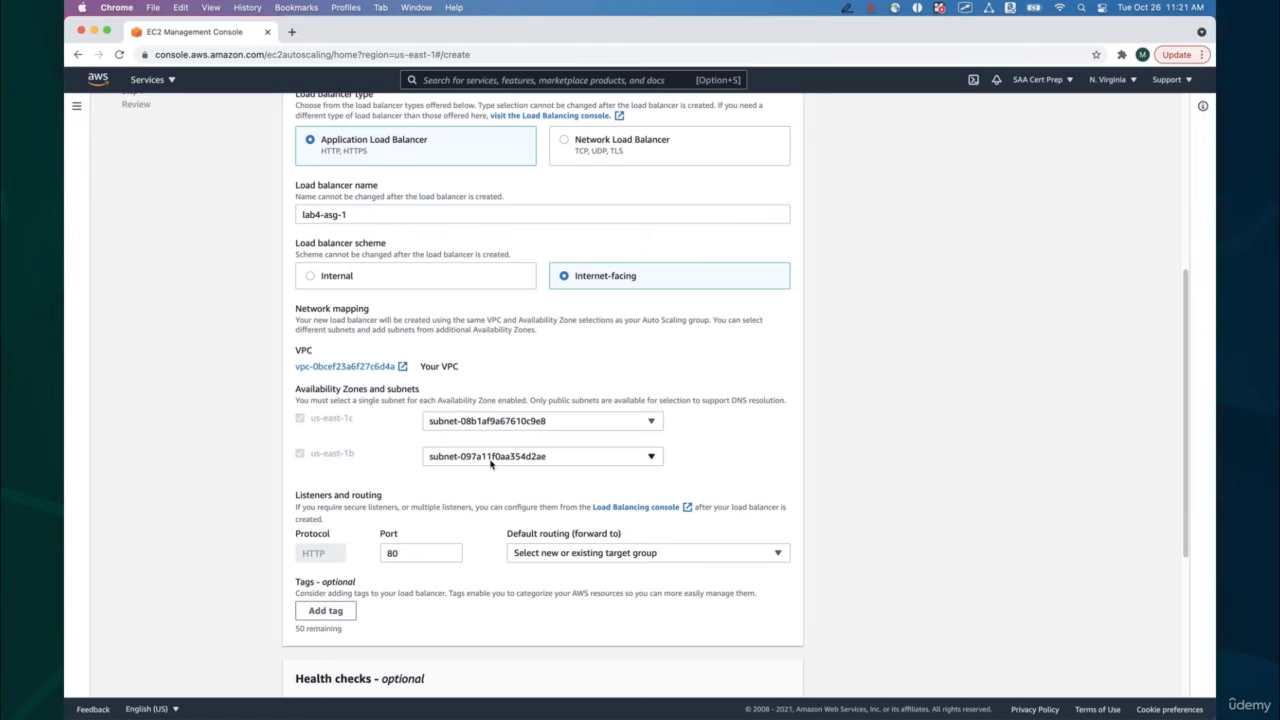
scroll(420, 545, down, 2)
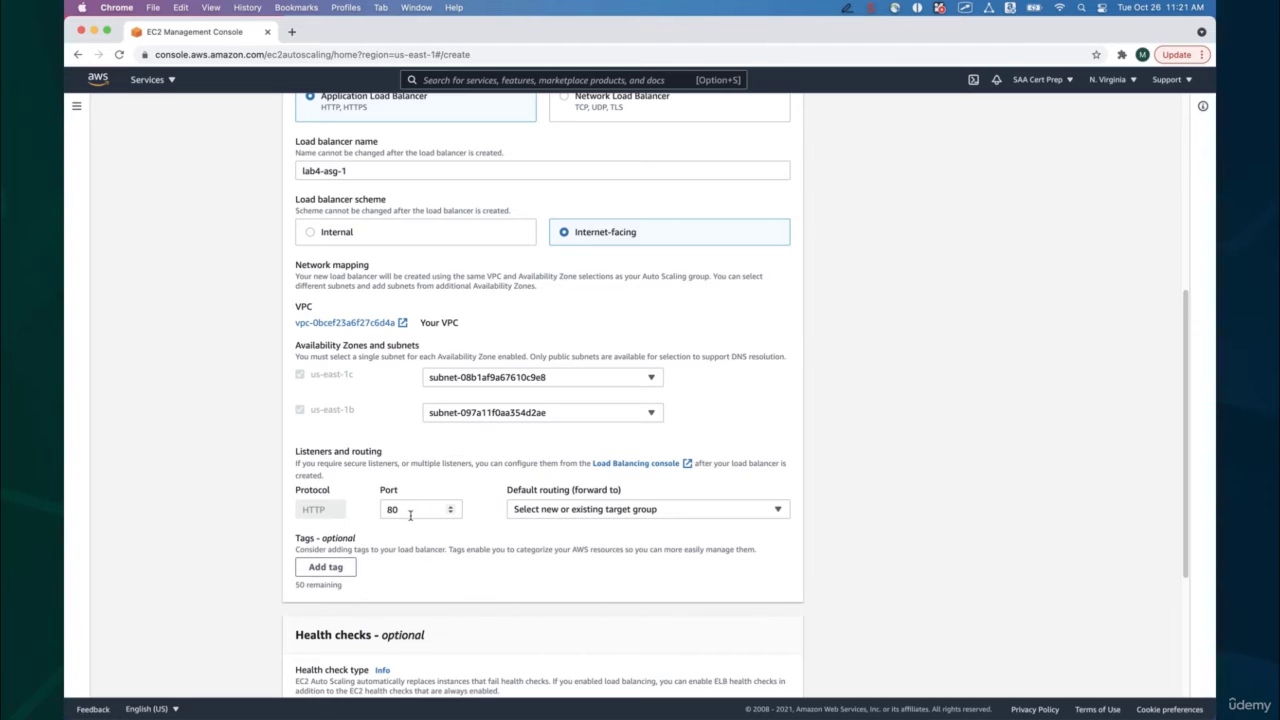
Route the load balancer's HTTP port 80 listener to a new target group named lab4-tg.
click(551, 511)
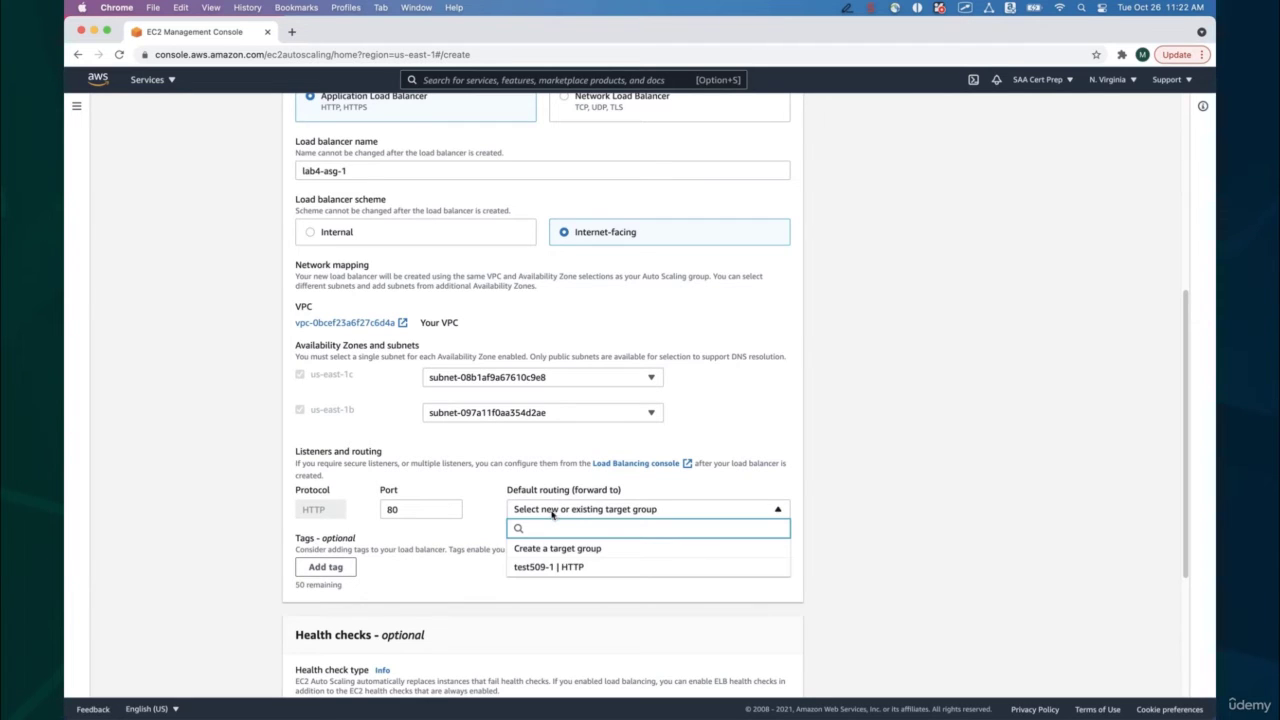
click(548, 549)
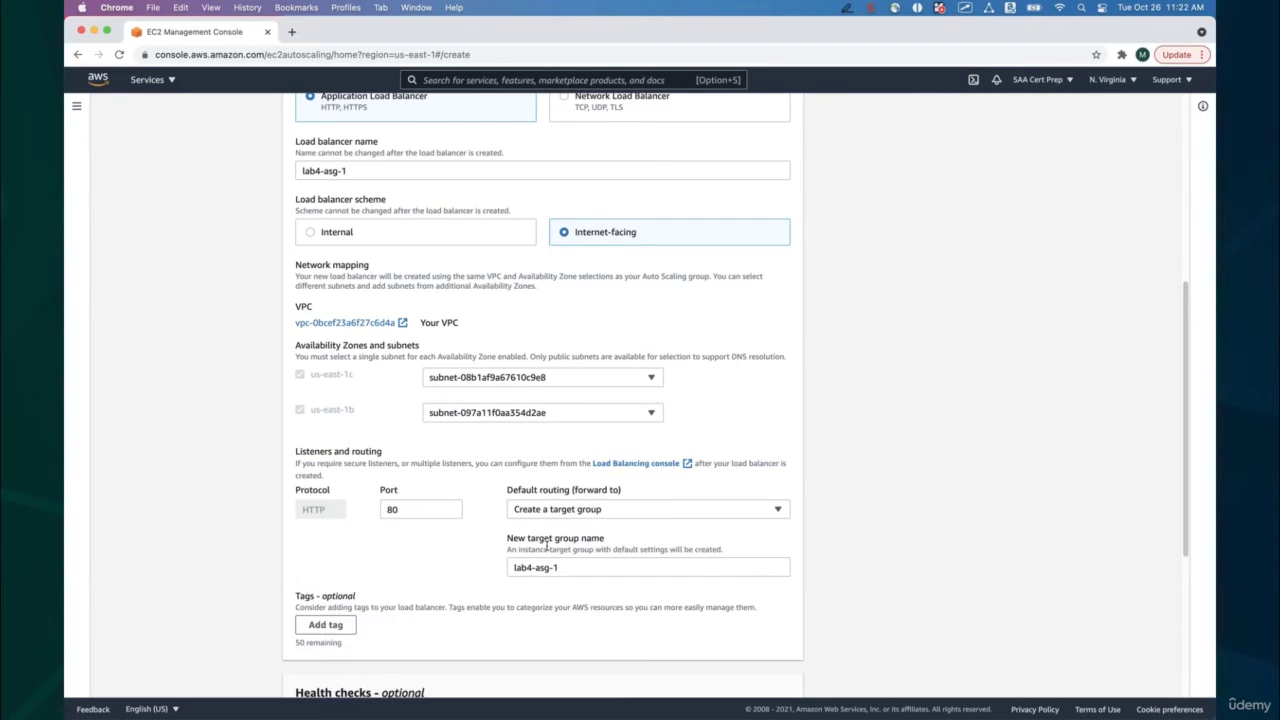
click(558, 567)
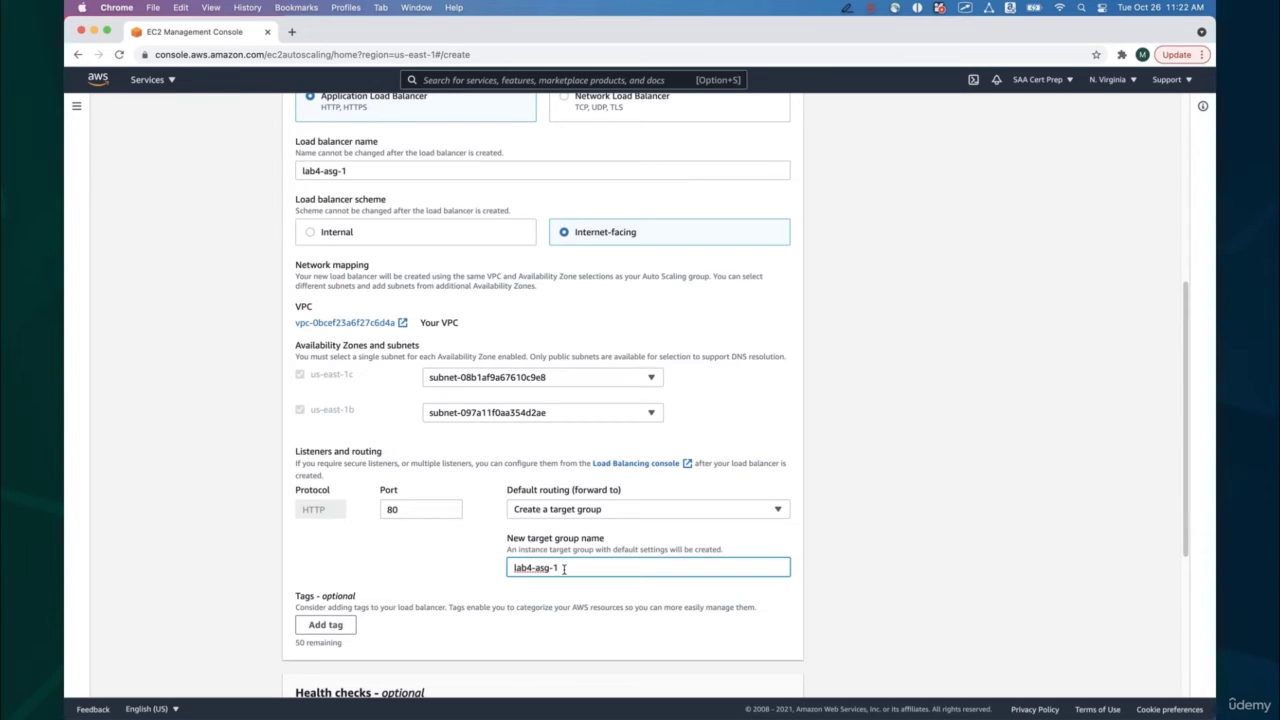
drag(559, 567, 539, 567)
key(BackSpace)
text(tg)
click(573, 601)
Enable ELB health checks for the Auto Scaling group and continue to the group size and scaling policies.
scroll(573, 601, down, 1)
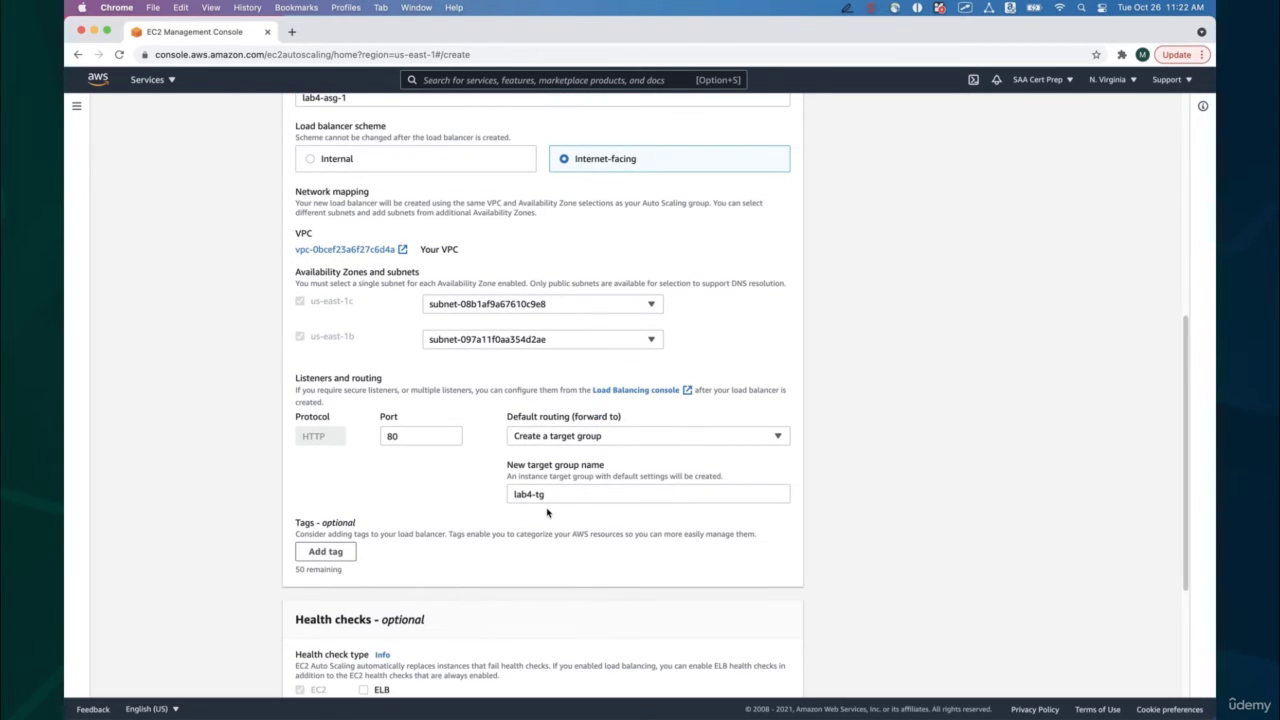
scroll(547, 513, down, 1)
scroll(547, 513, down, 1)
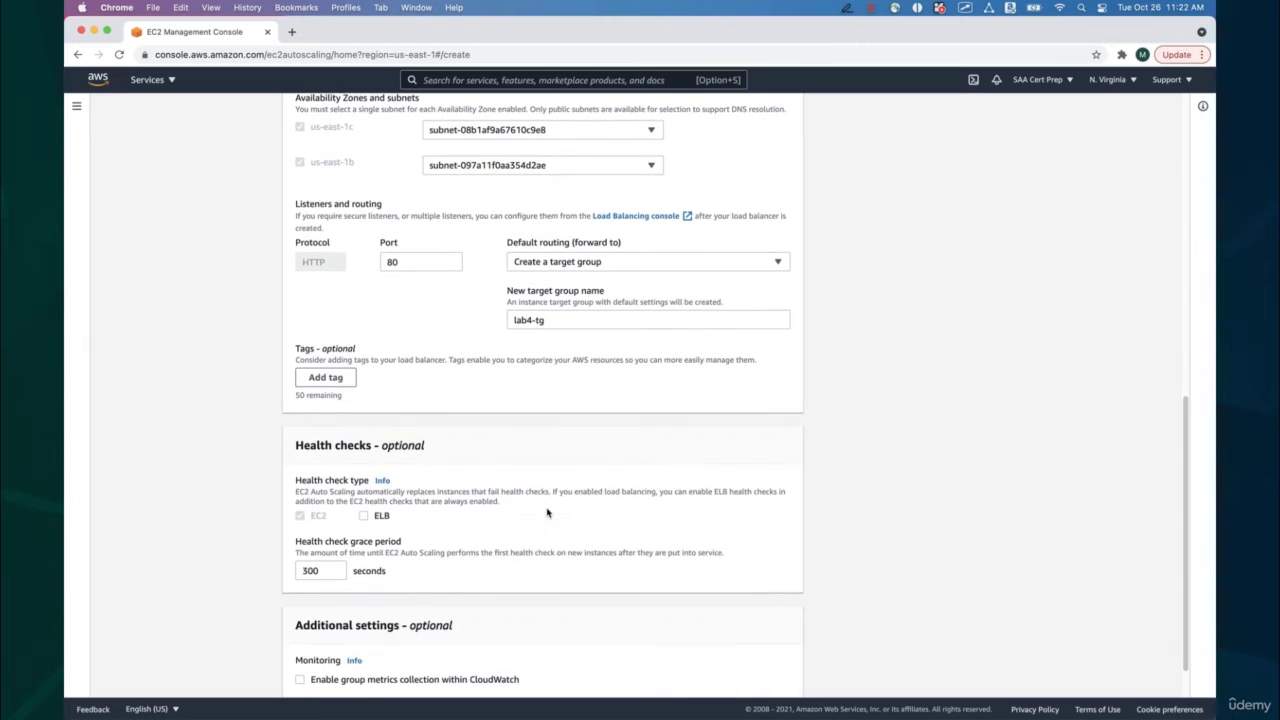
scroll(394, 540, down, 1)
click(365, 471)
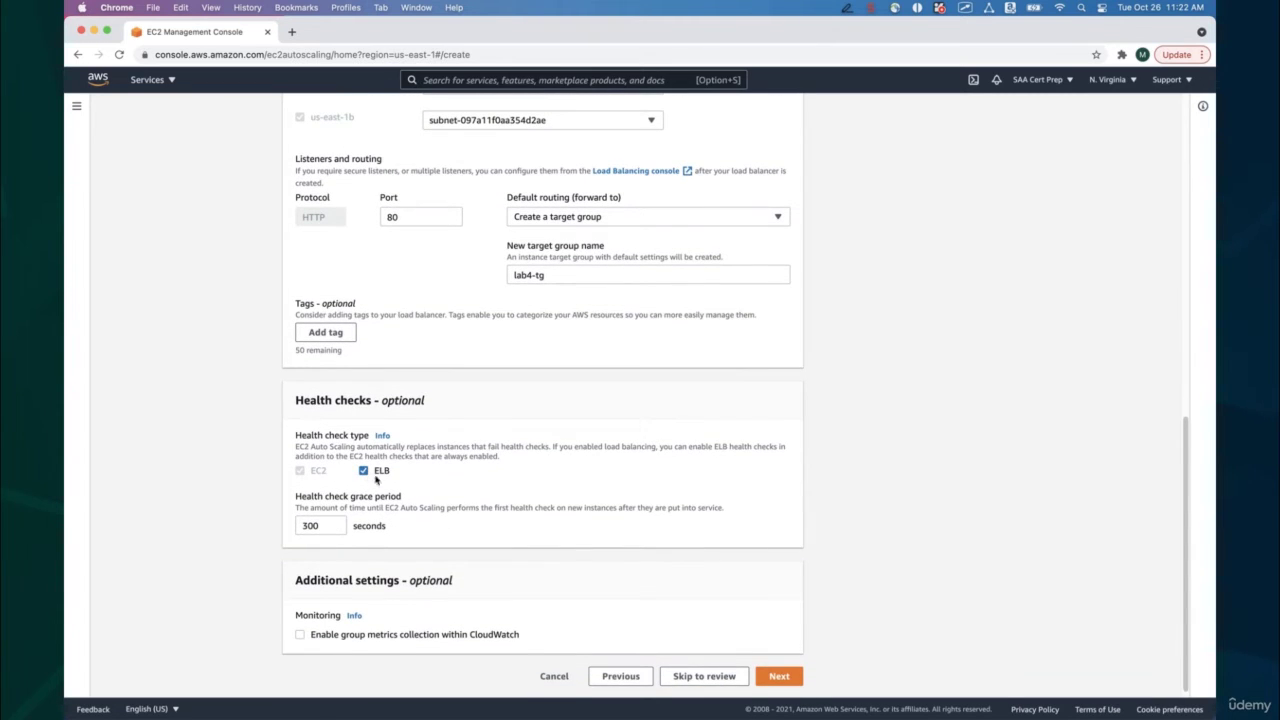
scroll(487, 532, down, 1)
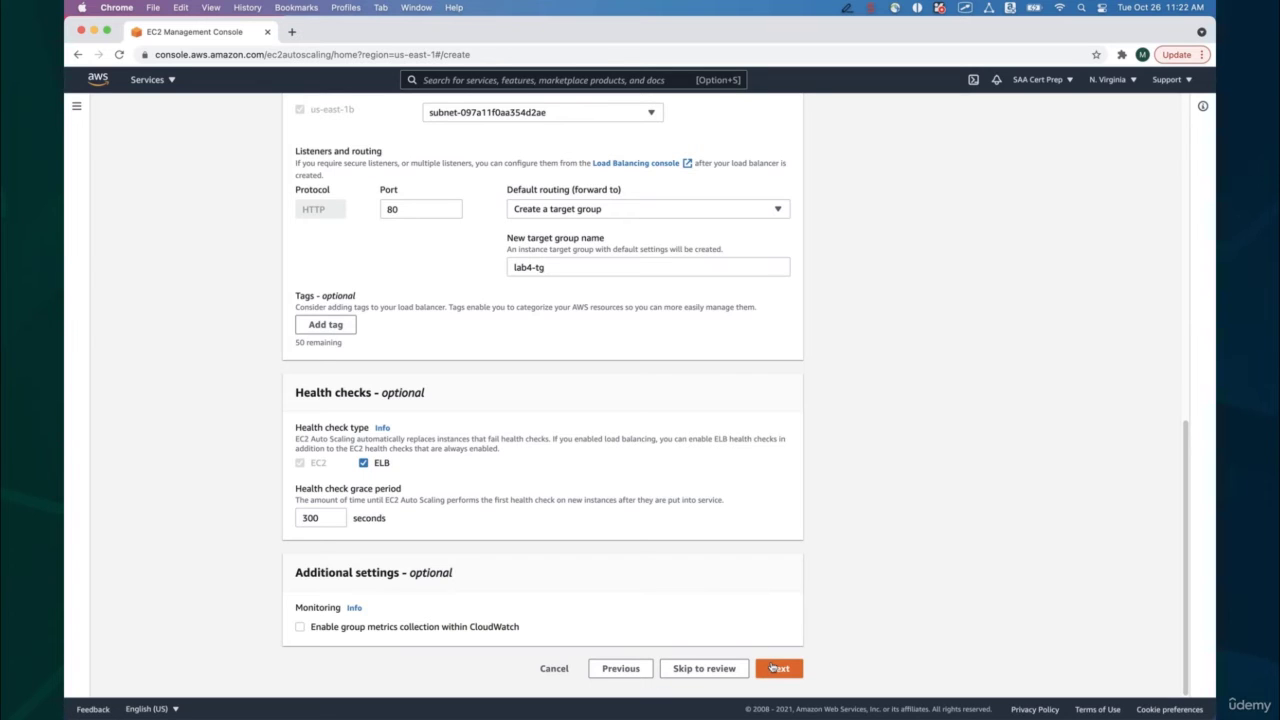
click(776, 668)
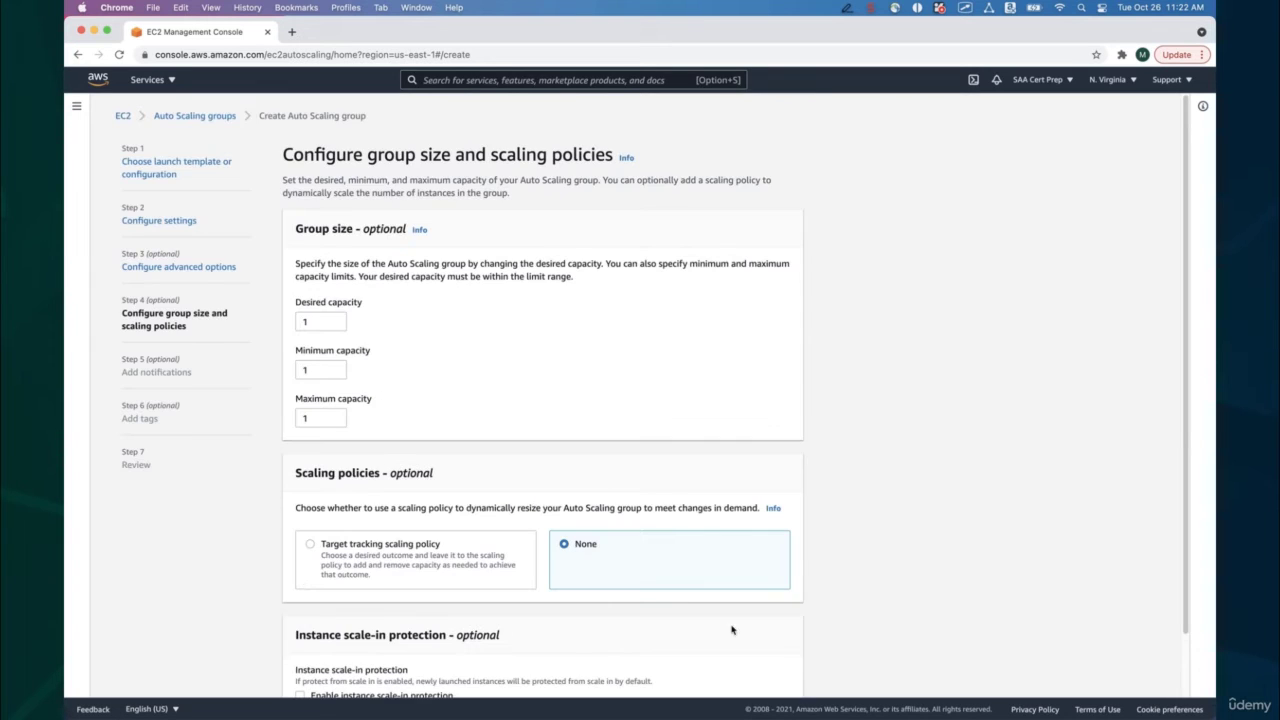
Set the group's desired capacity to 2, minimum capacity to 2 and maximum capacity to 6.
click(335, 319)
click(336, 367)
double_click(336, 416)
click(336, 416)
click(428, 414)
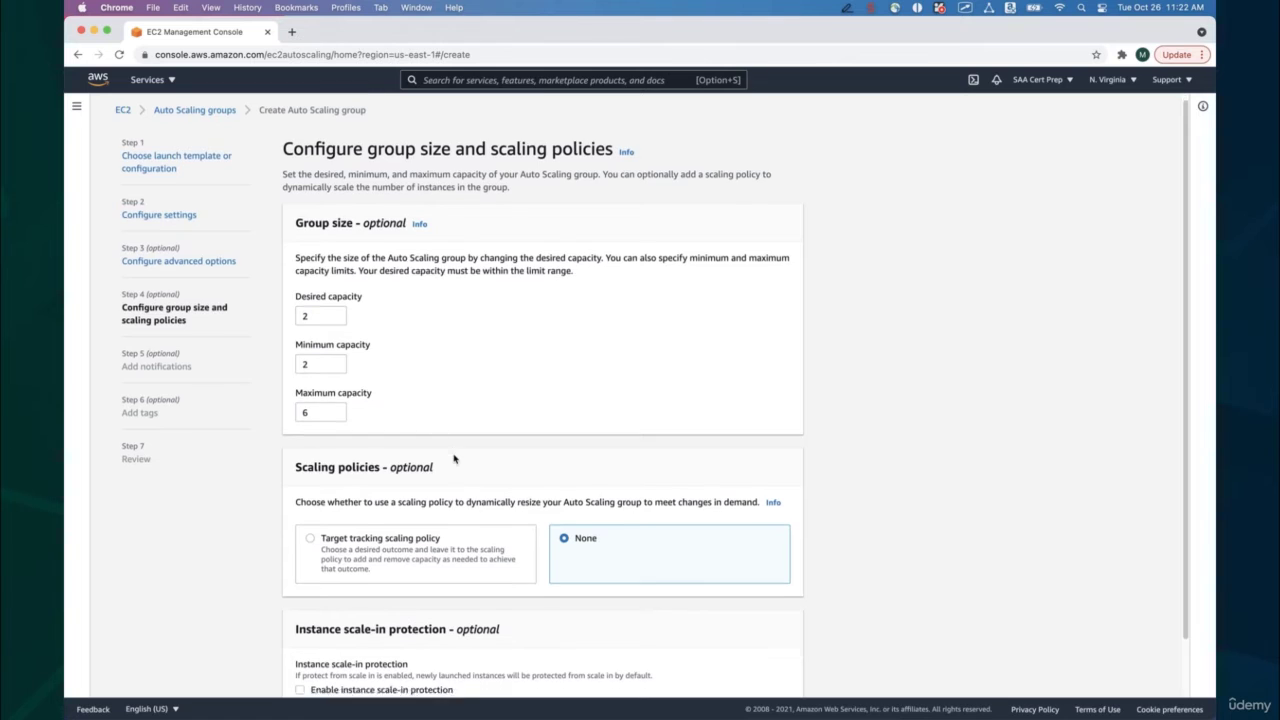
Add a target tracking scaling policy based on Average CPU utilization, keeping the target value of 50.
scroll(452, 457, down, 1)
click(310, 476)
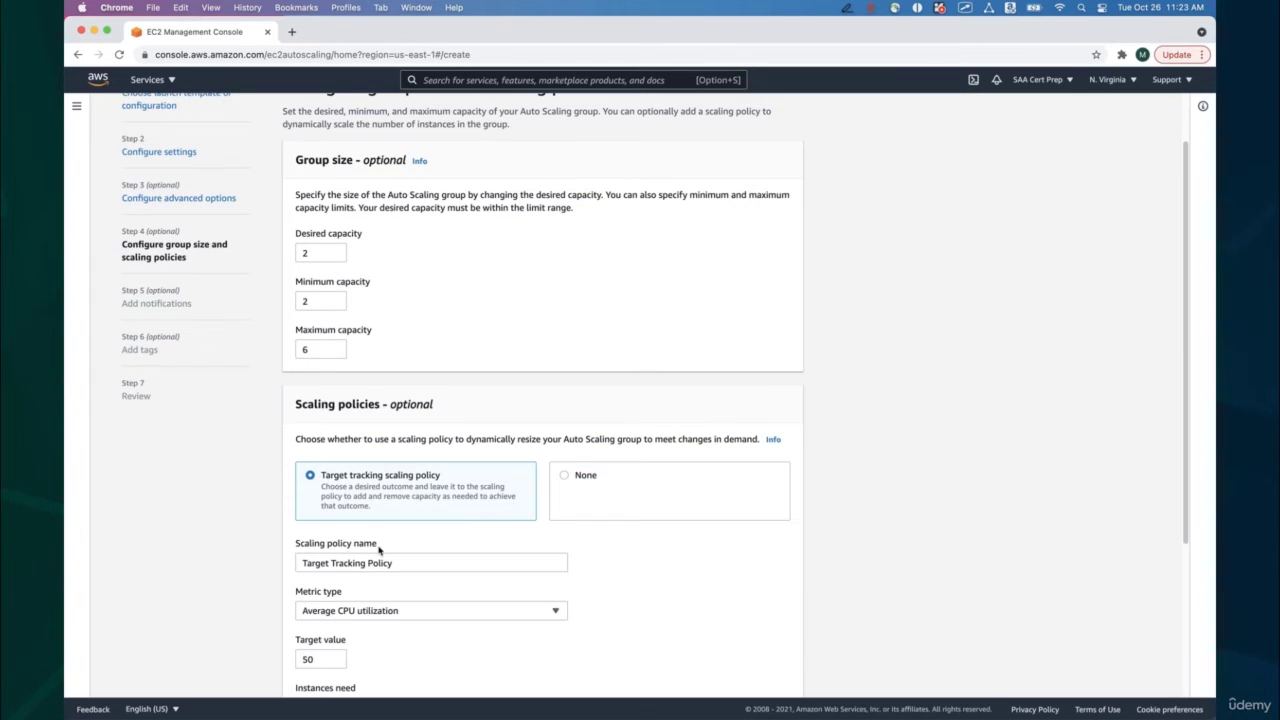
scroll(383, 551, down, 2)
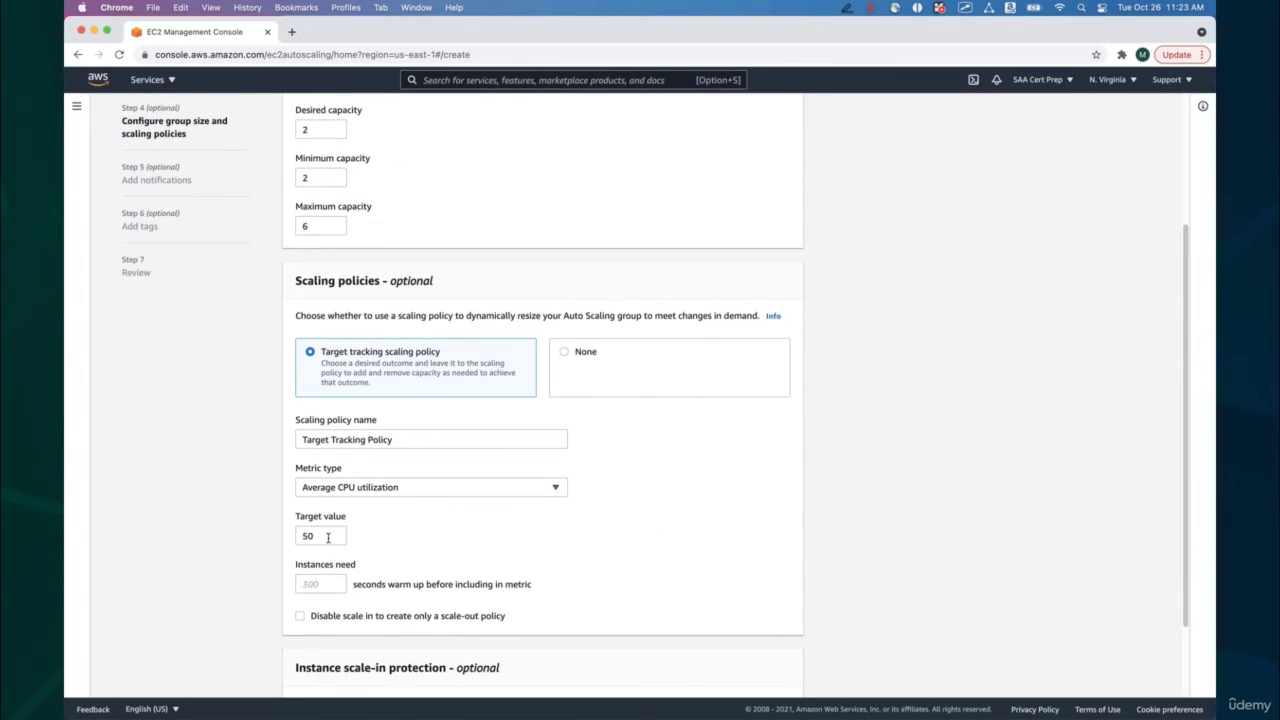
scroll(323, 600, down, 1)
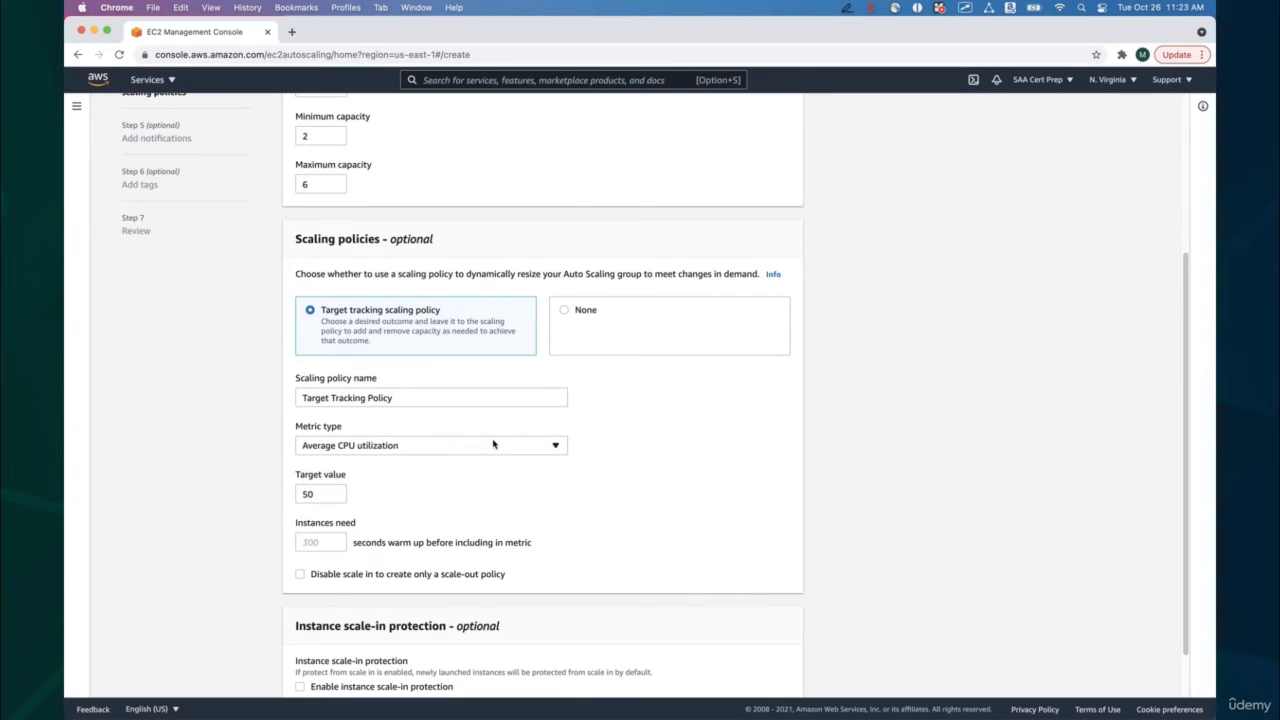
scroll(481, 519, down, 2)
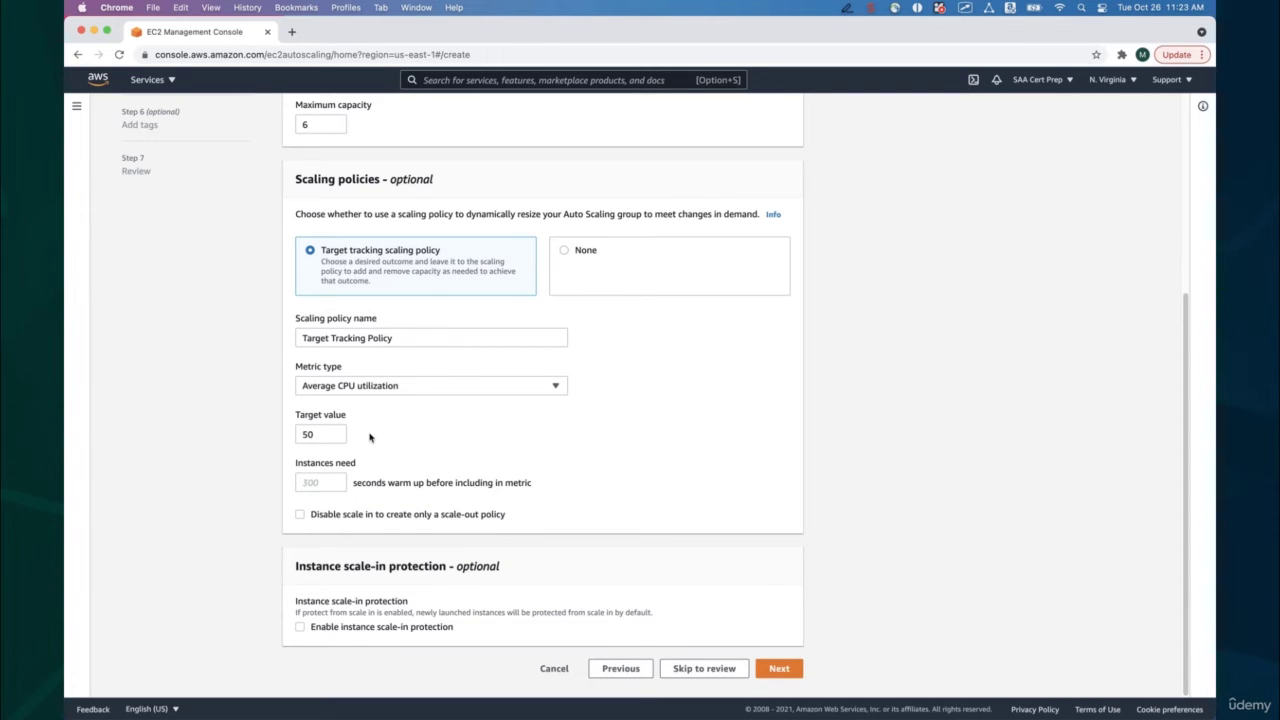
click(385, 391)
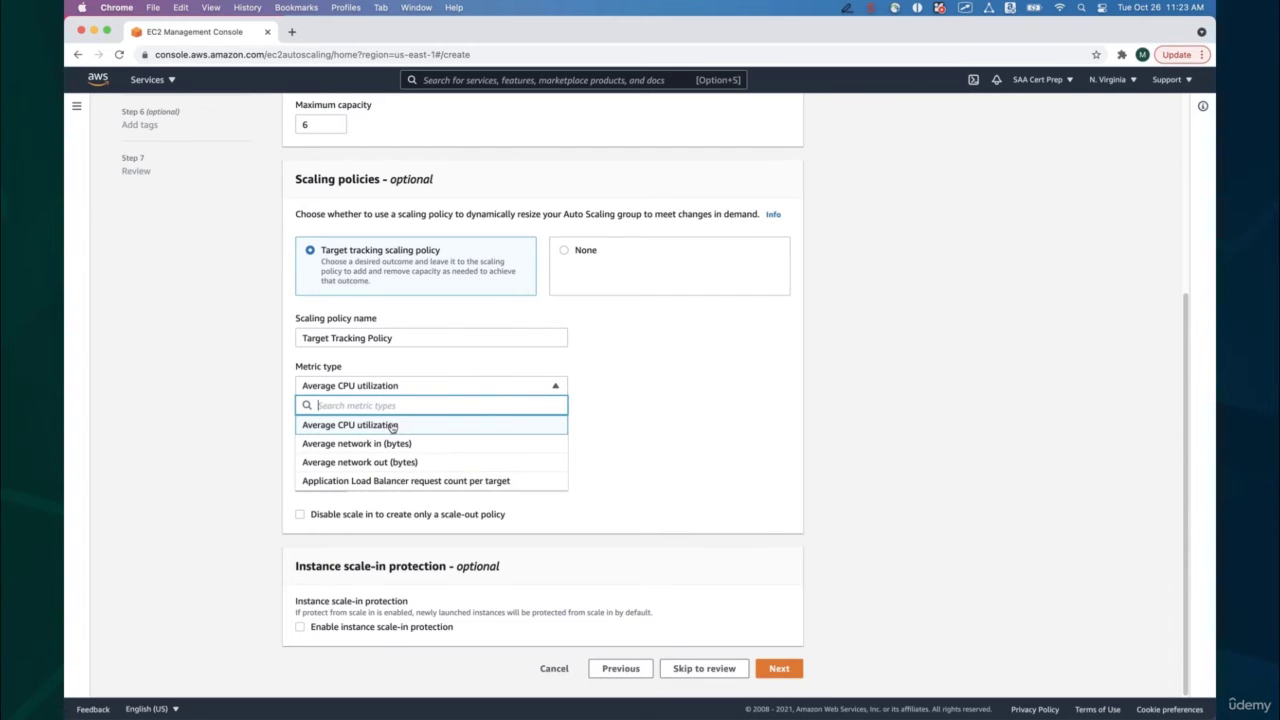
click(389, 424)
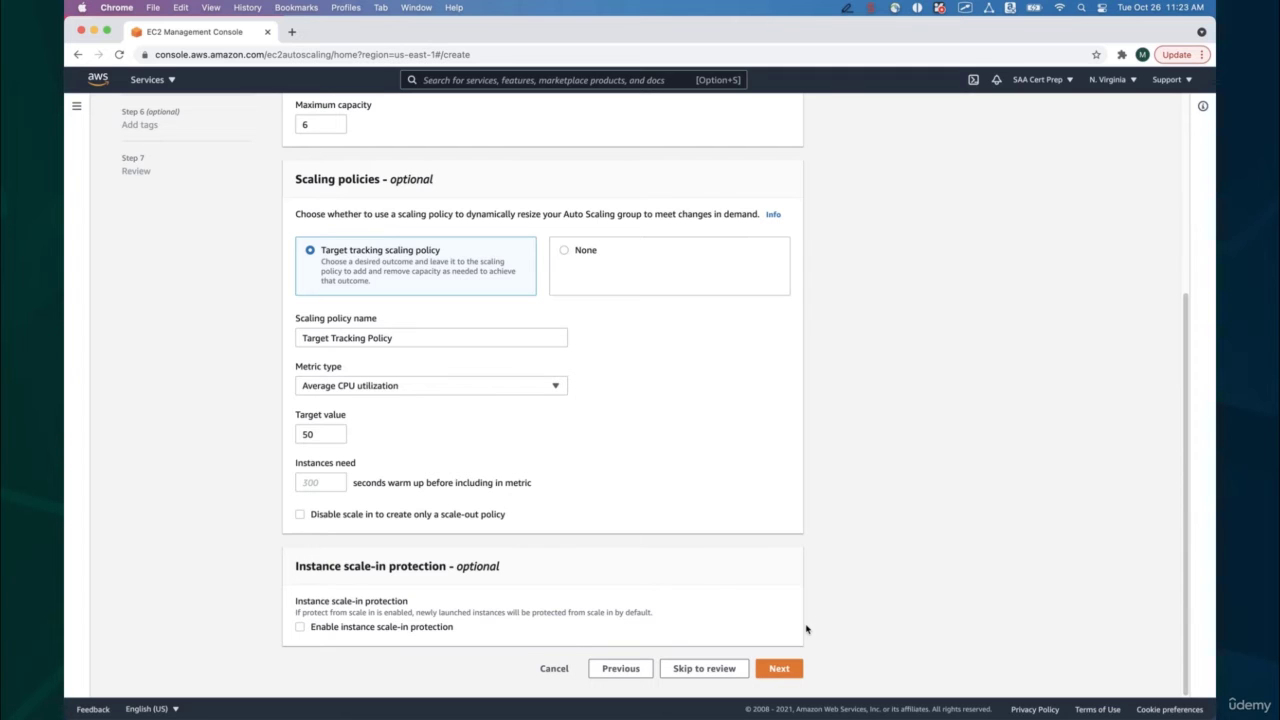
Accept the scaling settings and continue to the review without adding any notifications or tags.
click(787, 665)
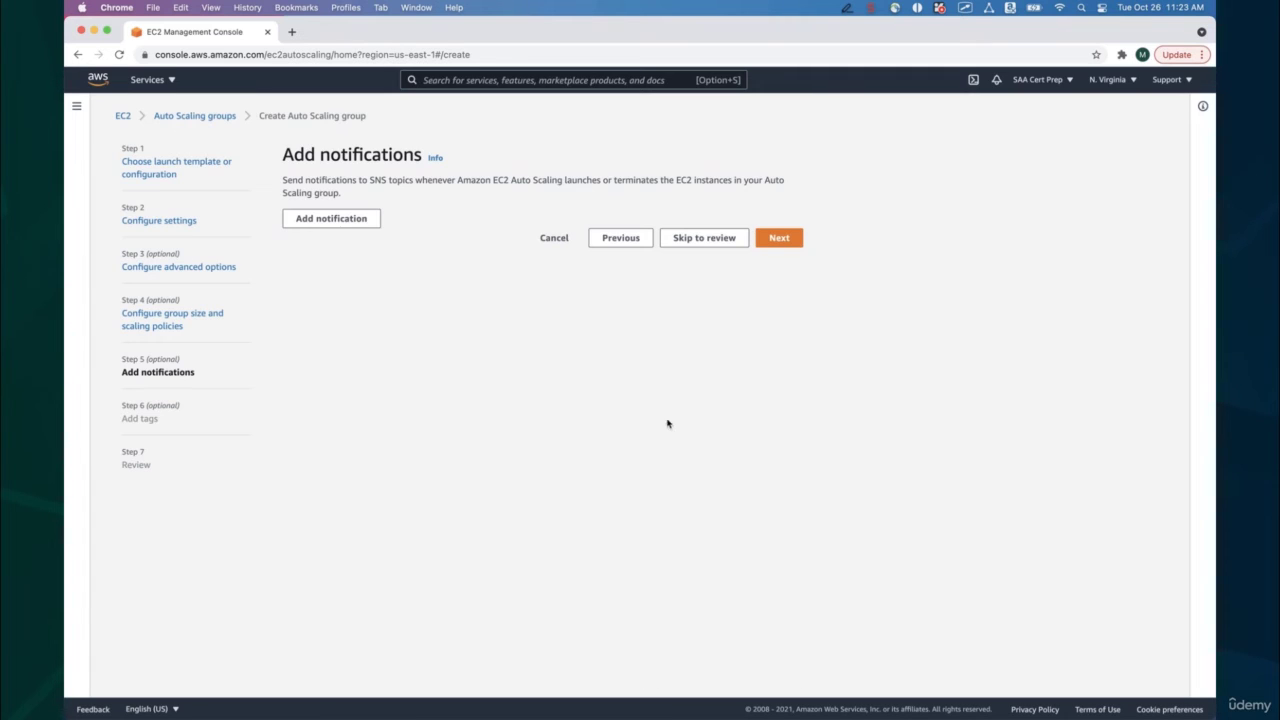
click(779, 240)
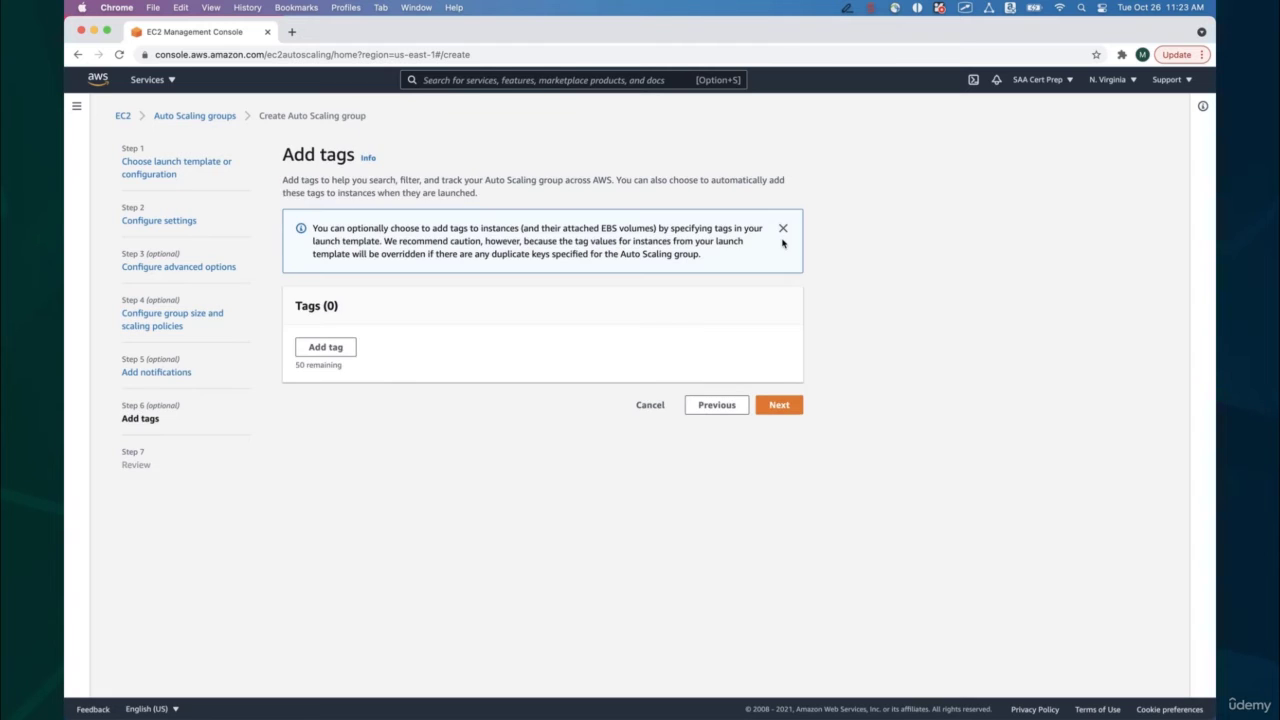
click(779, 404)
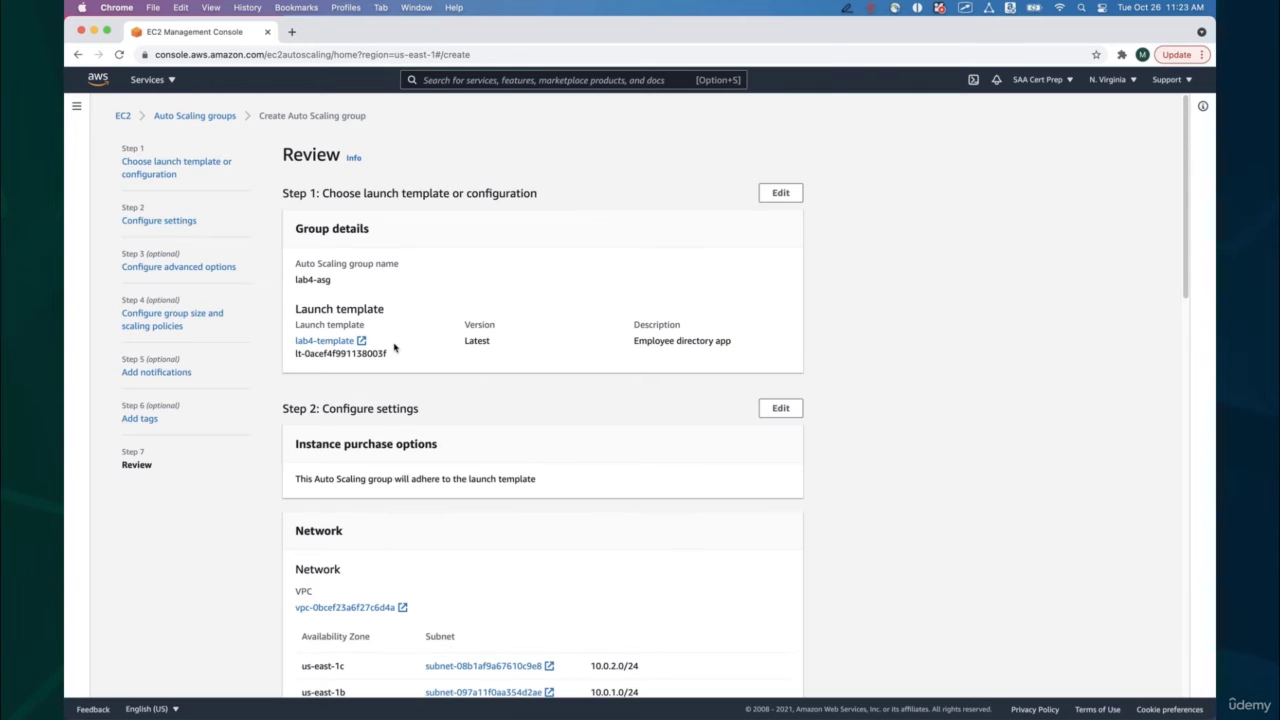
Review the network, load balancing, health check and scaling settings, and create the Auto Scaling group.
scroll(394, 347, down, 5)
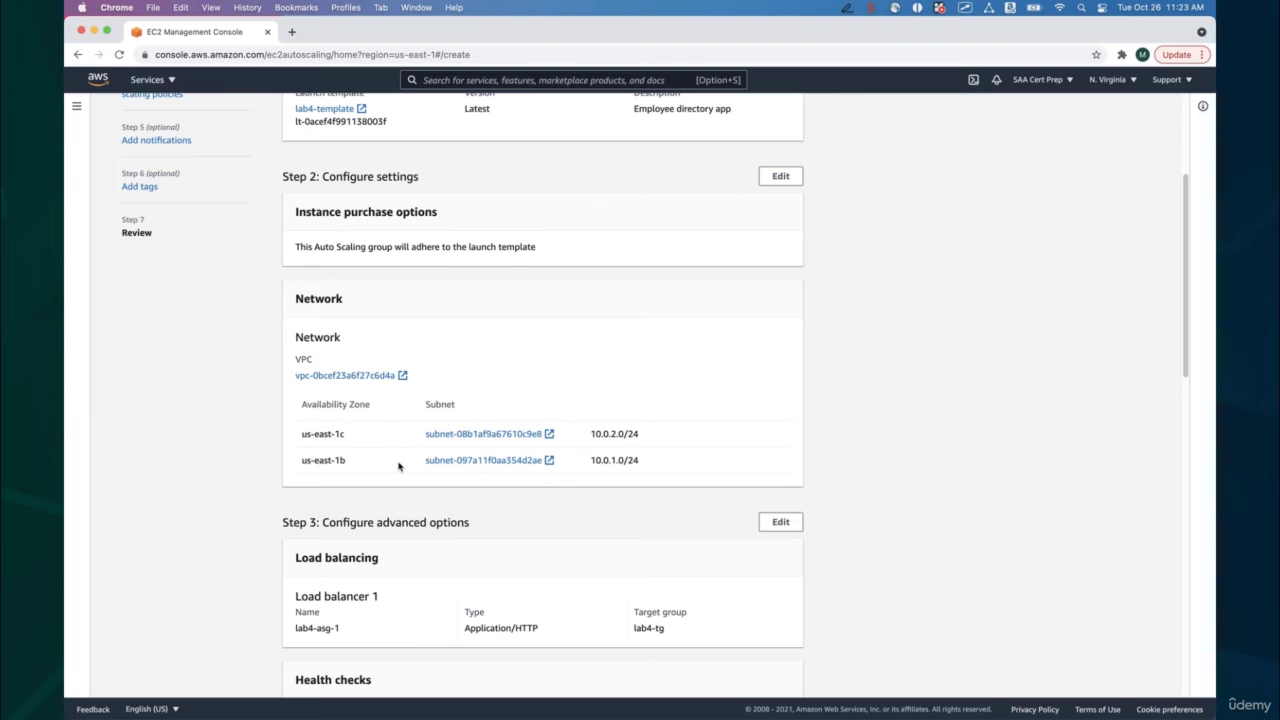
scroll(398, 466, down, 4)
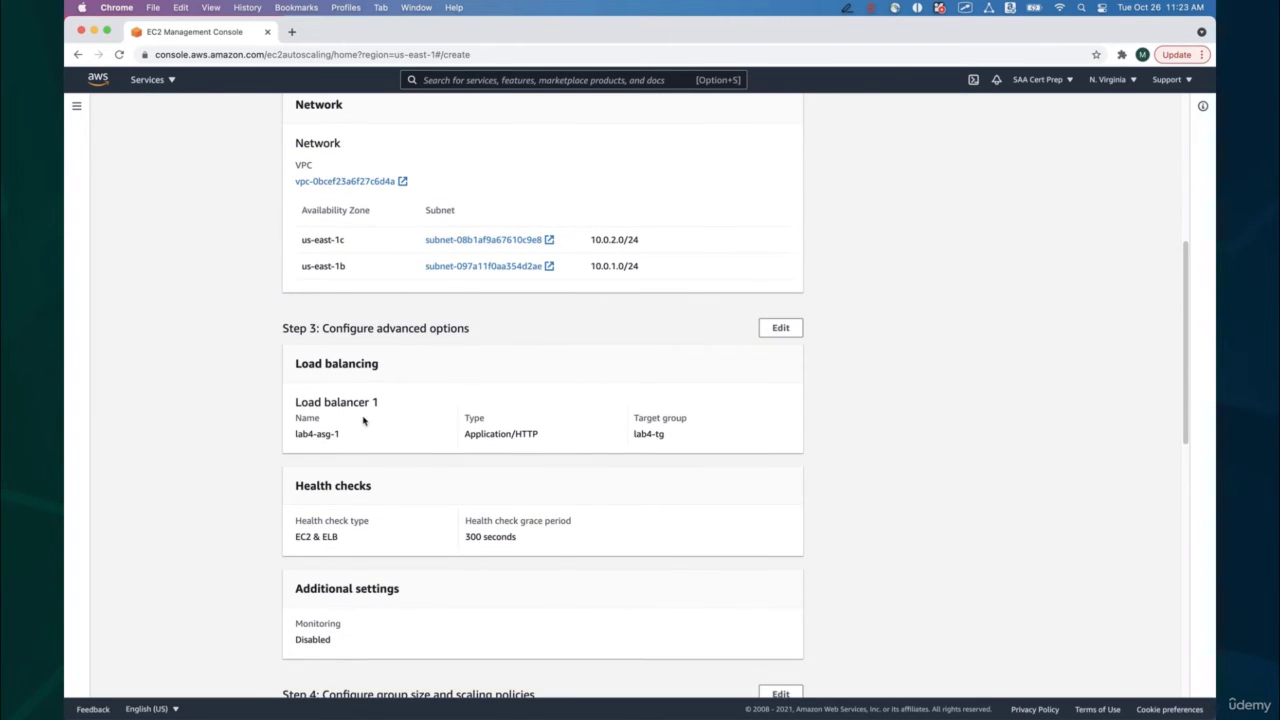
scroll(397, 422, down, 1)
scroll(397, 422, down, 1)
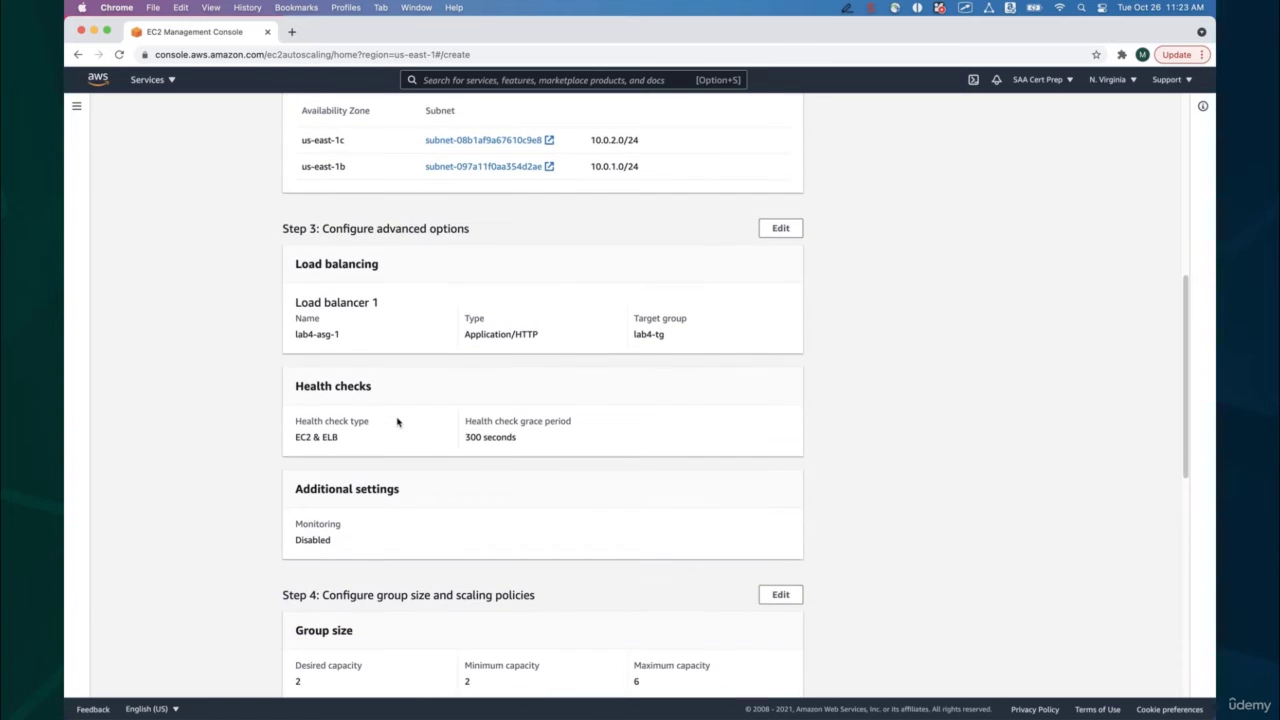
scroll(398, 503, down, 5)
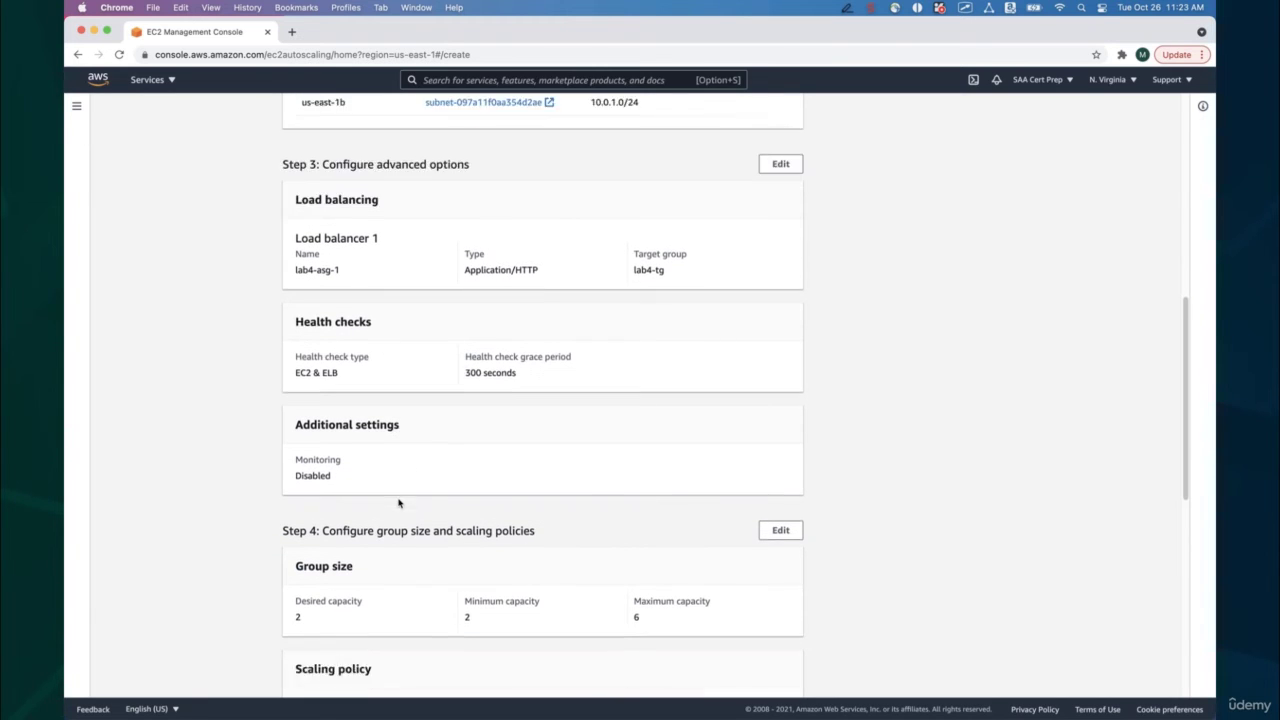
scroll(398, 503, down, 1)
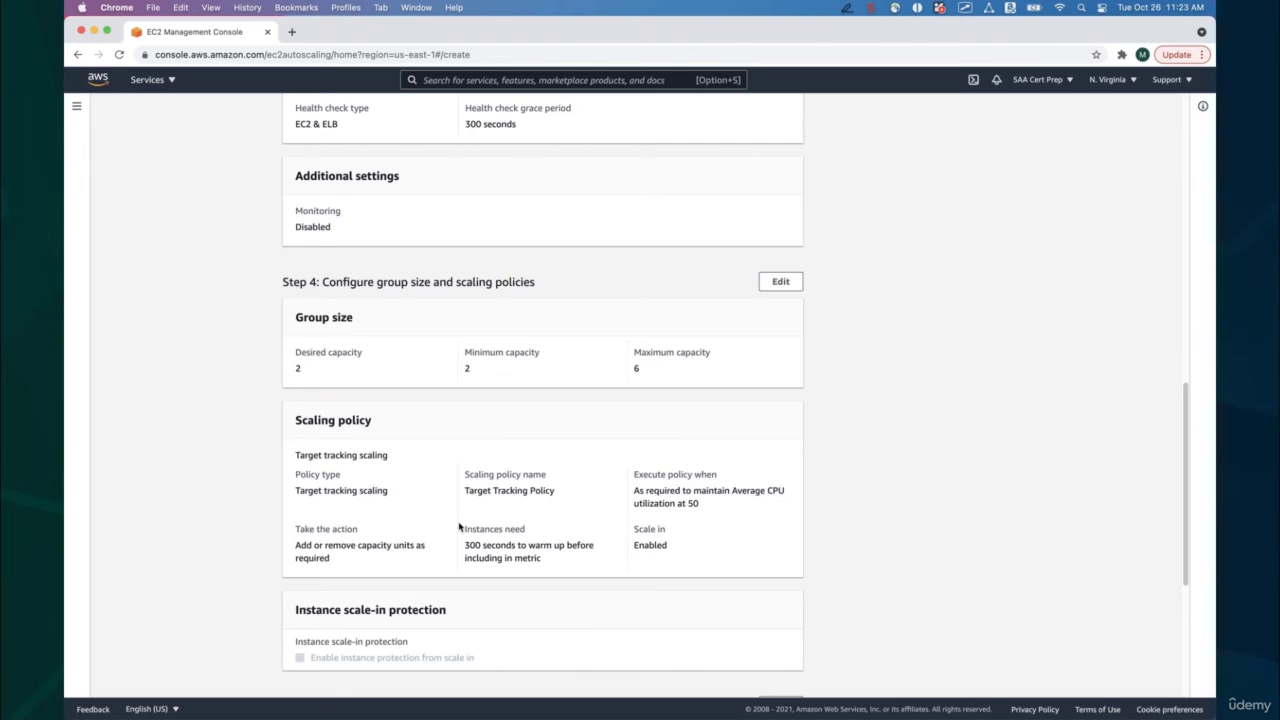
scroll(459, 526, down, 1)
scroll(459, 526, down, 4)
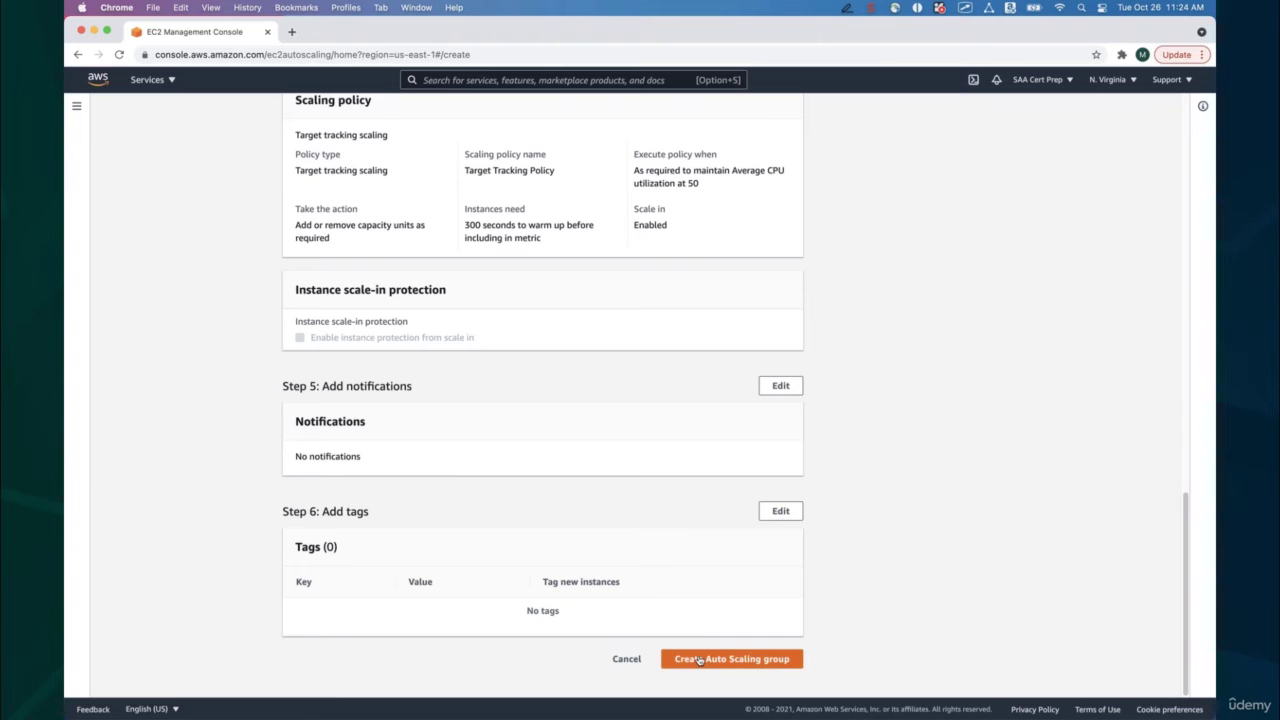
click(699, 660)
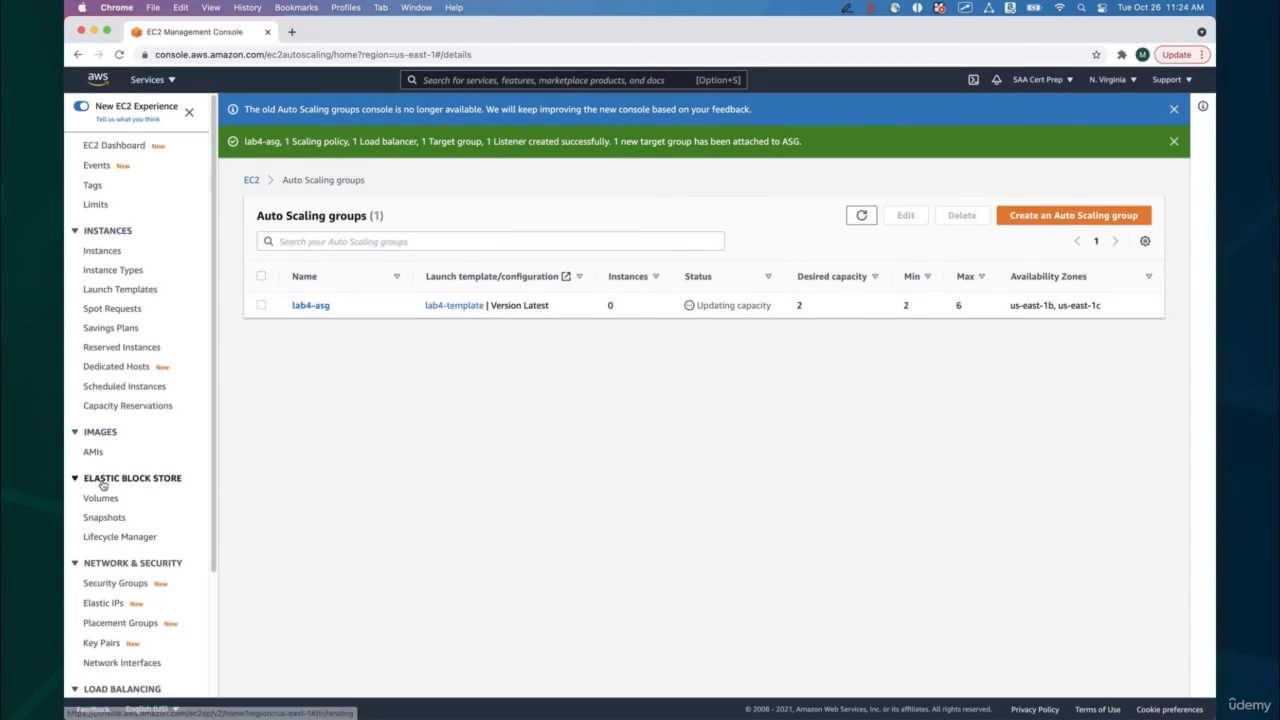
Add the security group lab4-alb-sg to the load balancer lab4-asg-1 alongside the default group and save.
scroll(100, 486, down, 3)
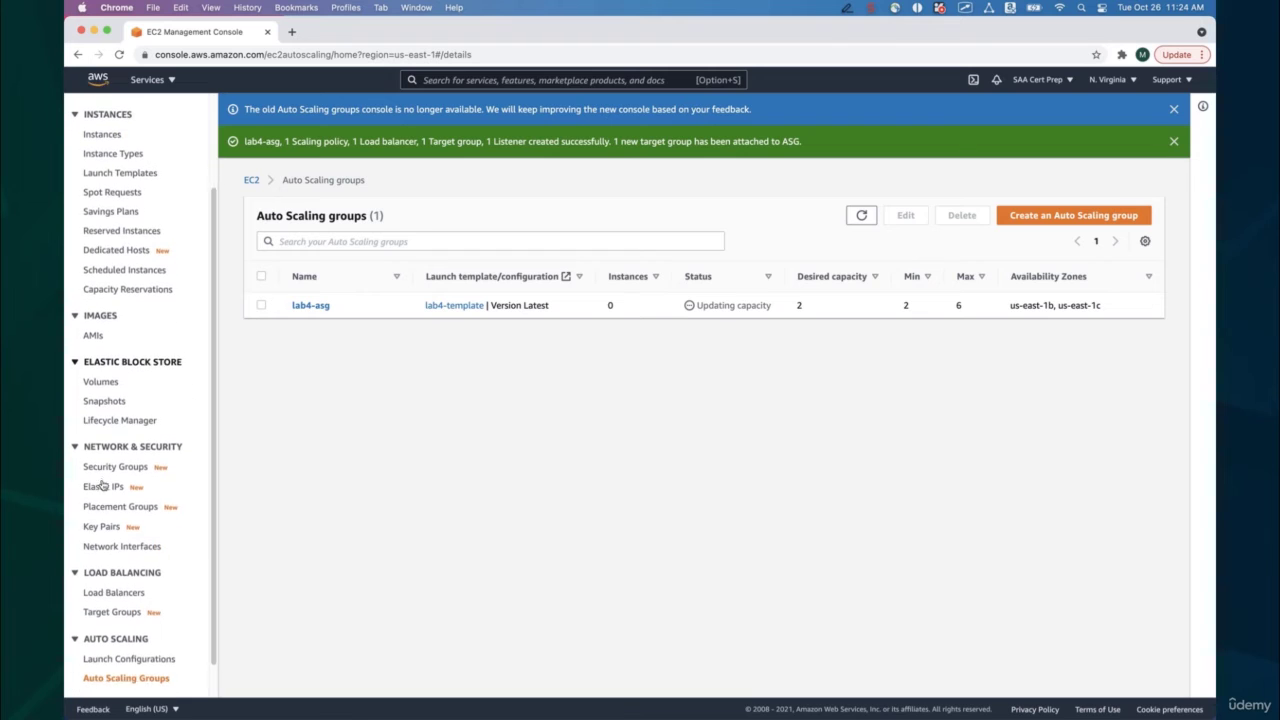
click(117, 590)
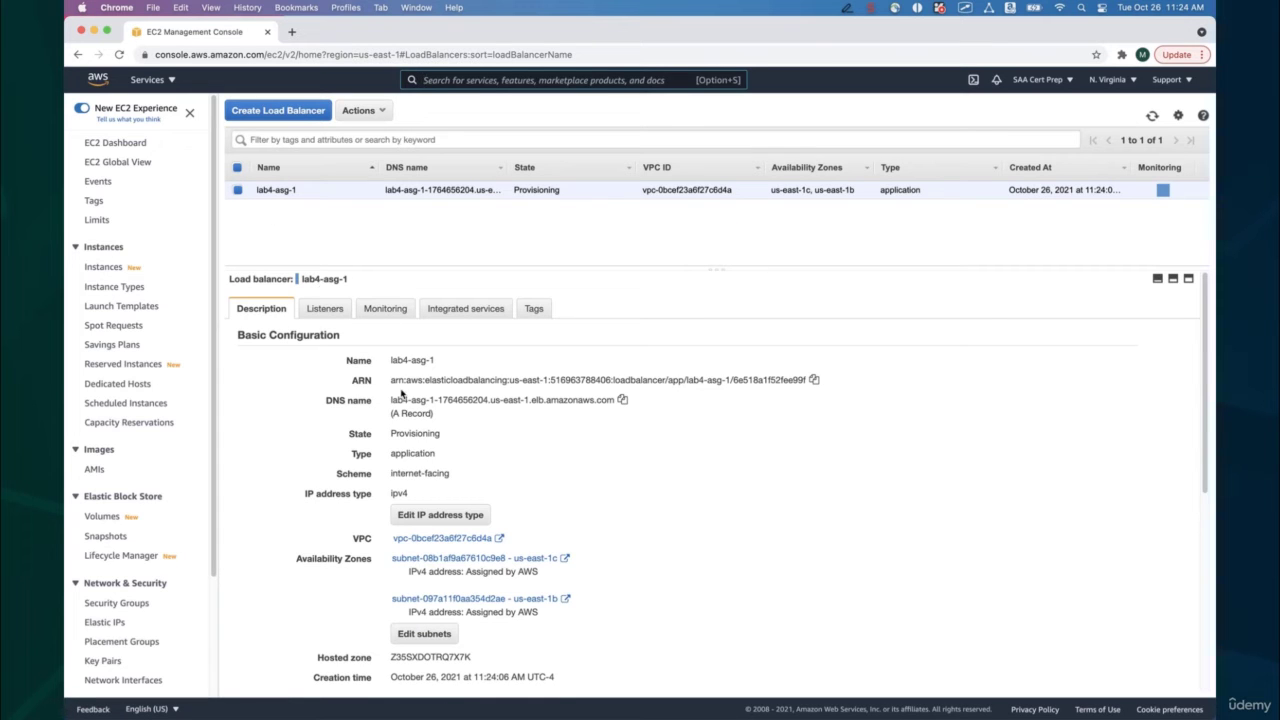
scroll(401, 394, down, 2)
scroll(400, 390, down, 6)
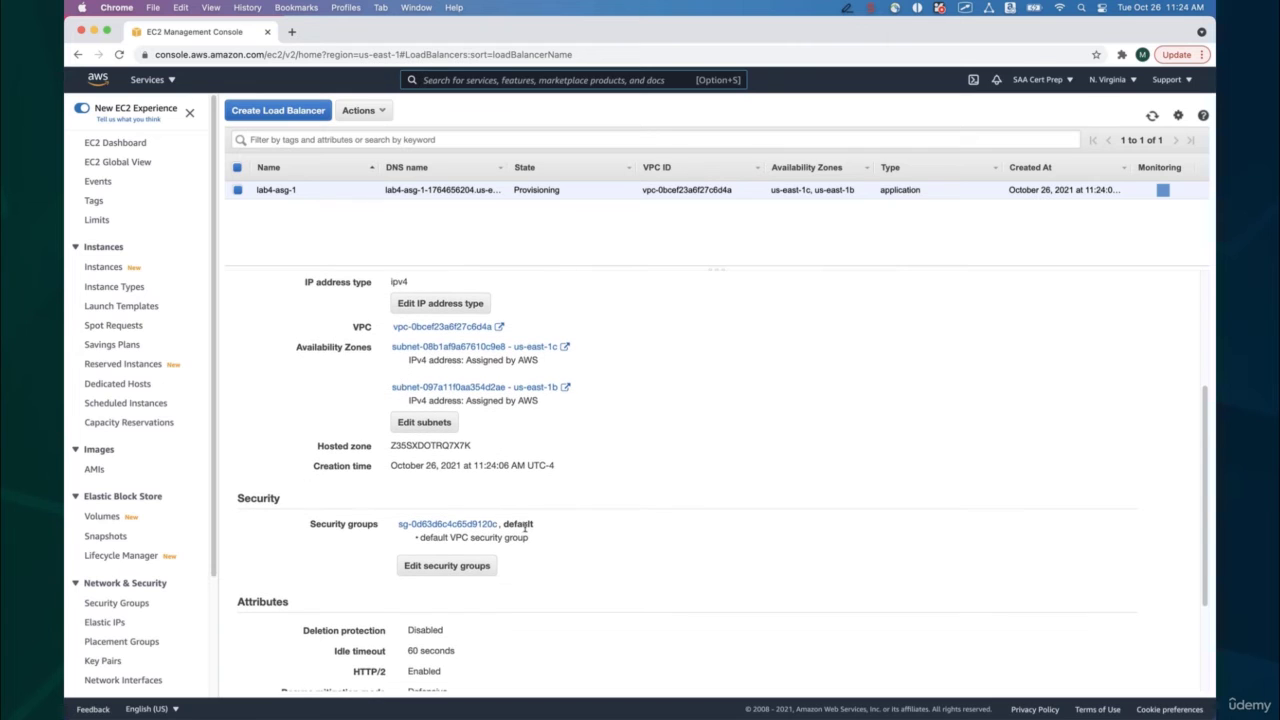
click(481, 568)
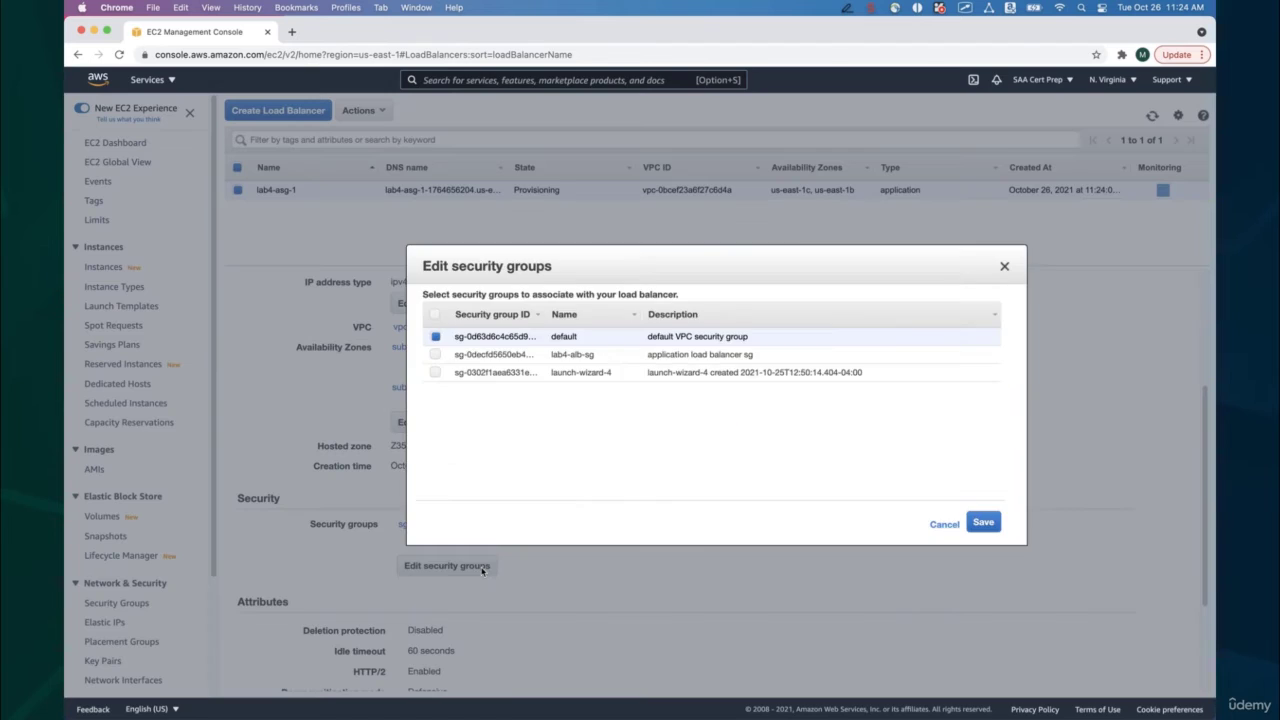
click(435, 355)
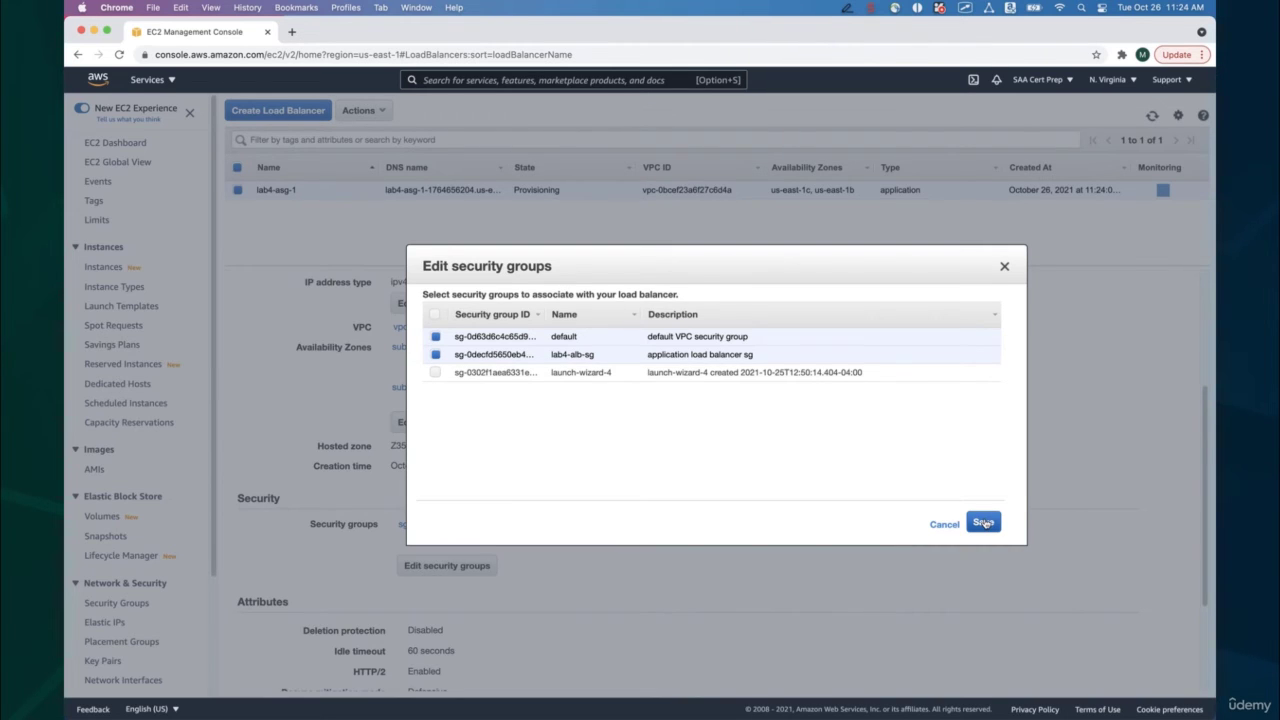
click(984, 523)
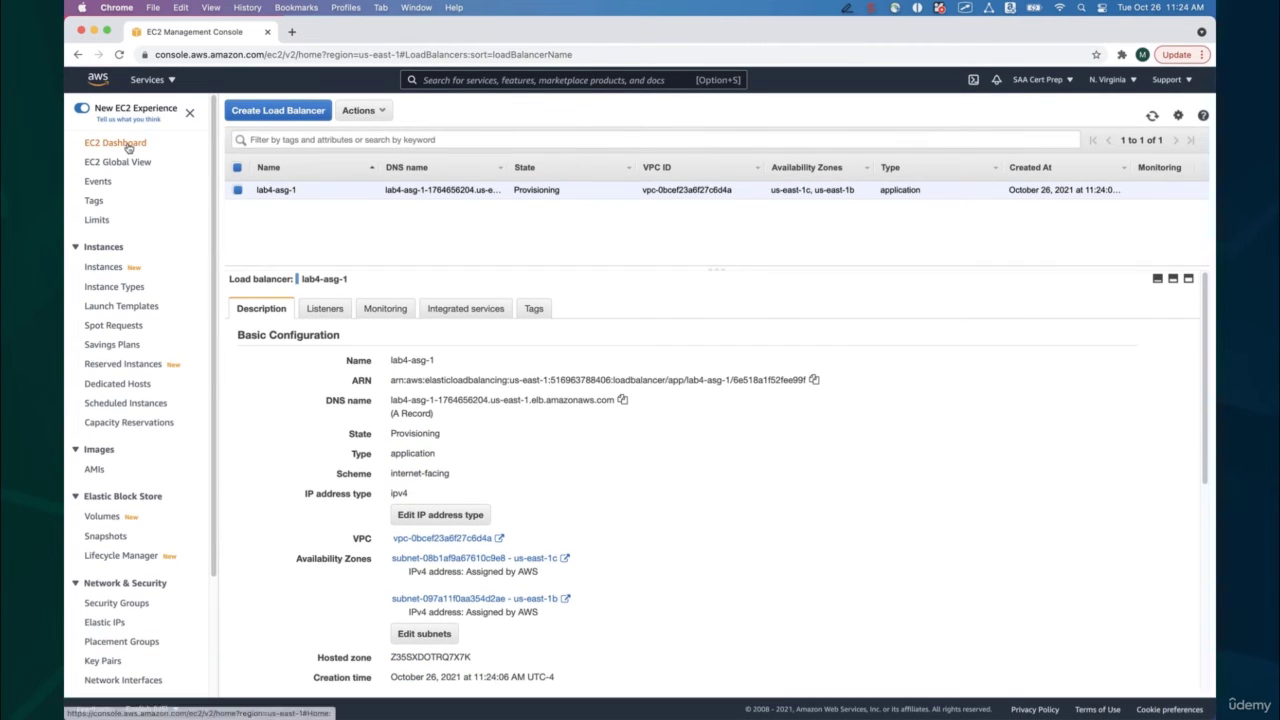
Open the list of running EC2 instances and examine their availability zones, public addresses and security groups.
click(127, 146)
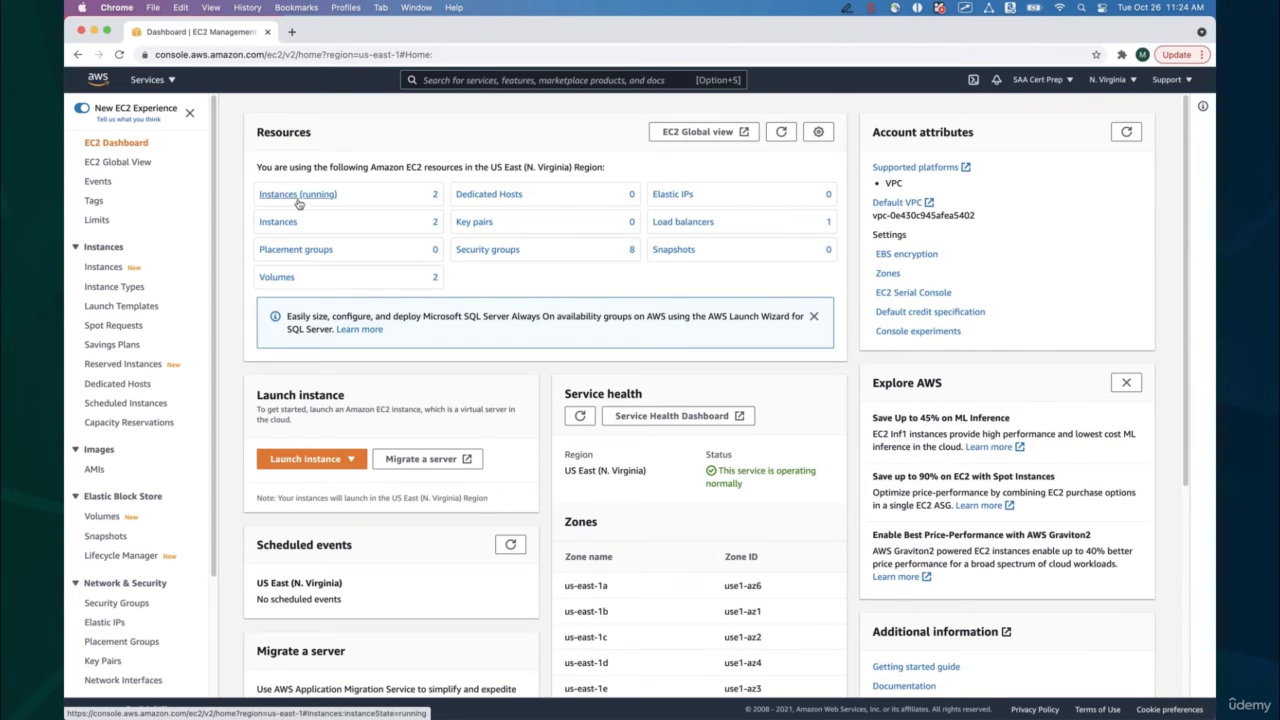
click(298, 196)
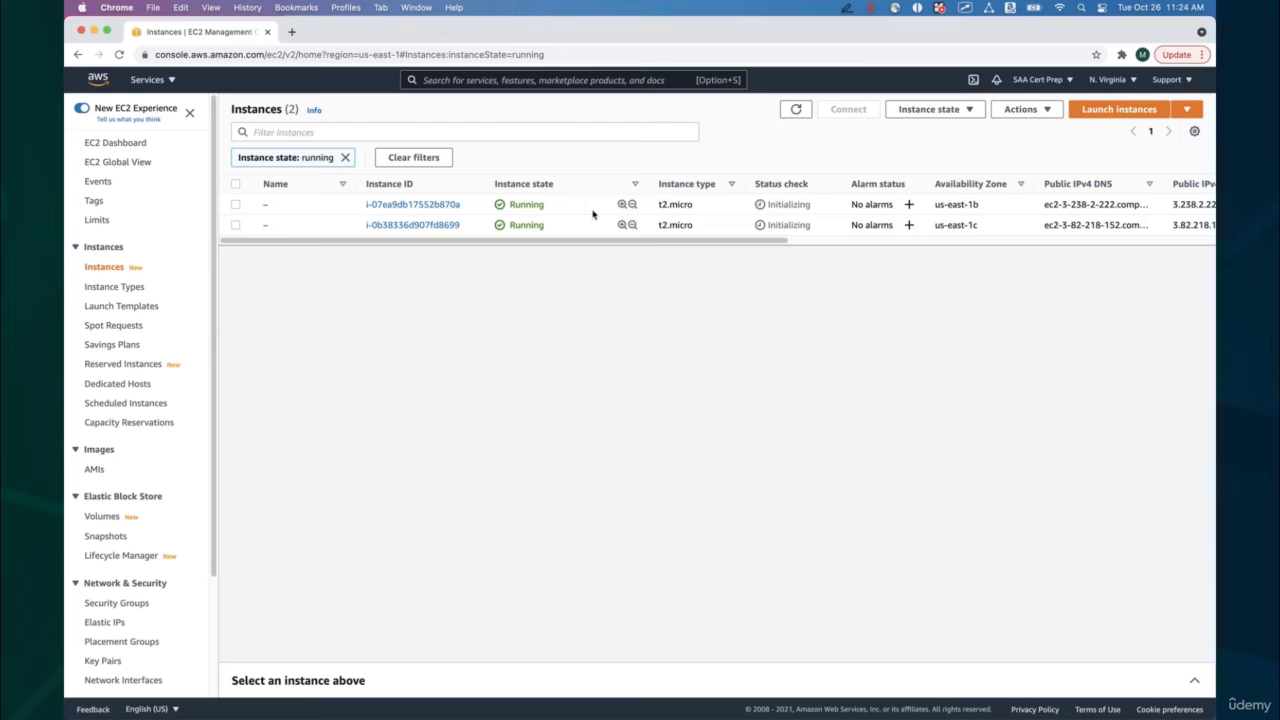
scroll(780, 210, right, 15)
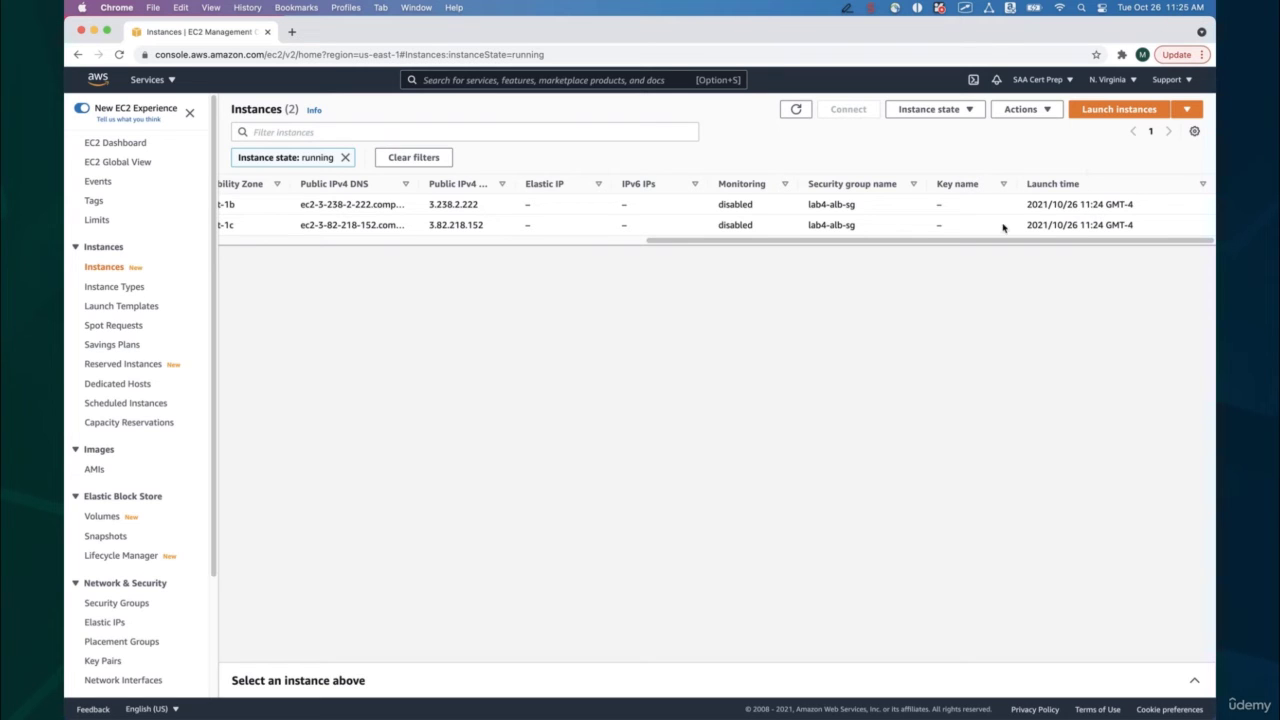
scroll(1003, 228, left, 5)
scroll(1003, 226, right, 3)
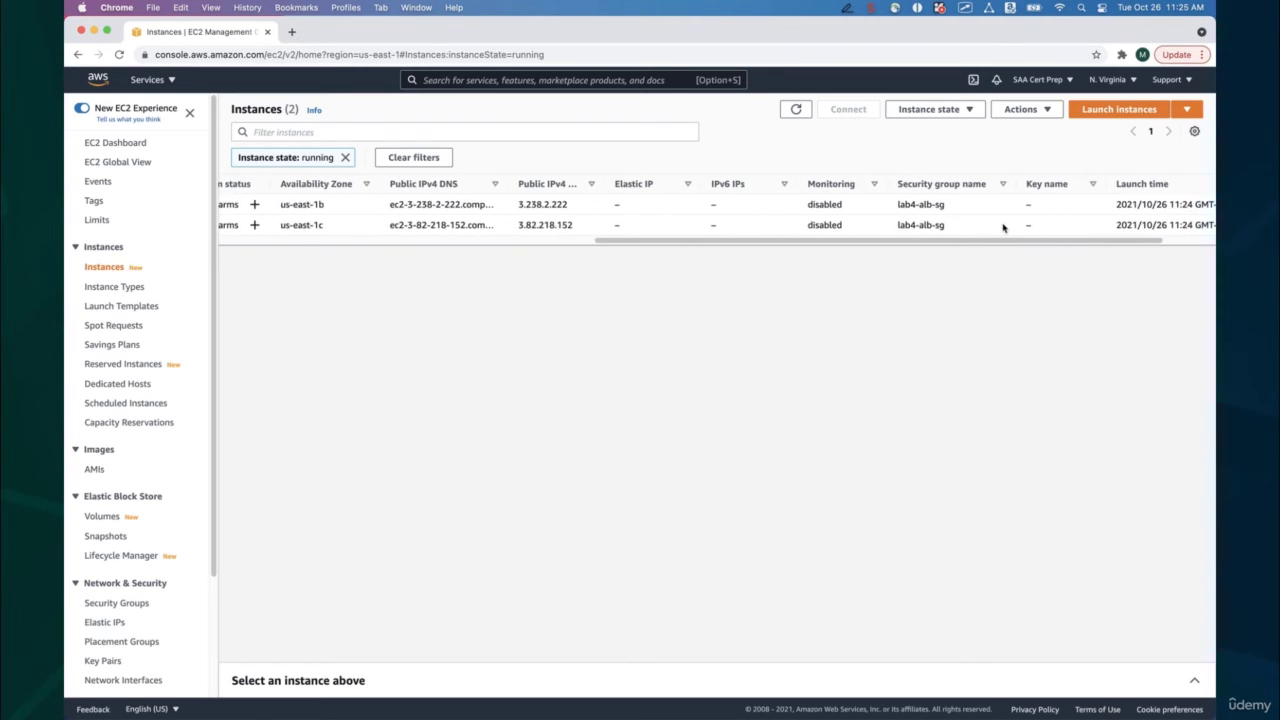
Examine the summary, security group rules and details of the instance in us-east-1b, and return to the instances list.
scroll(914, 222, left, 6)
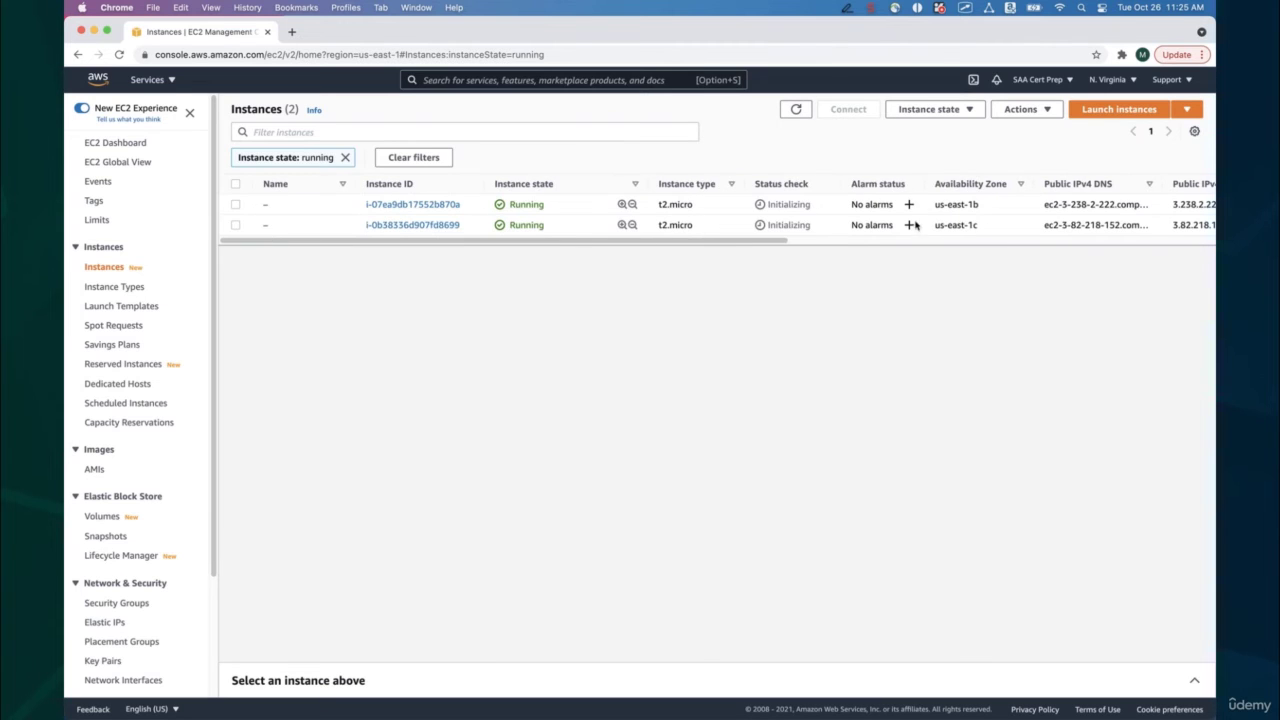
click(236, 205)
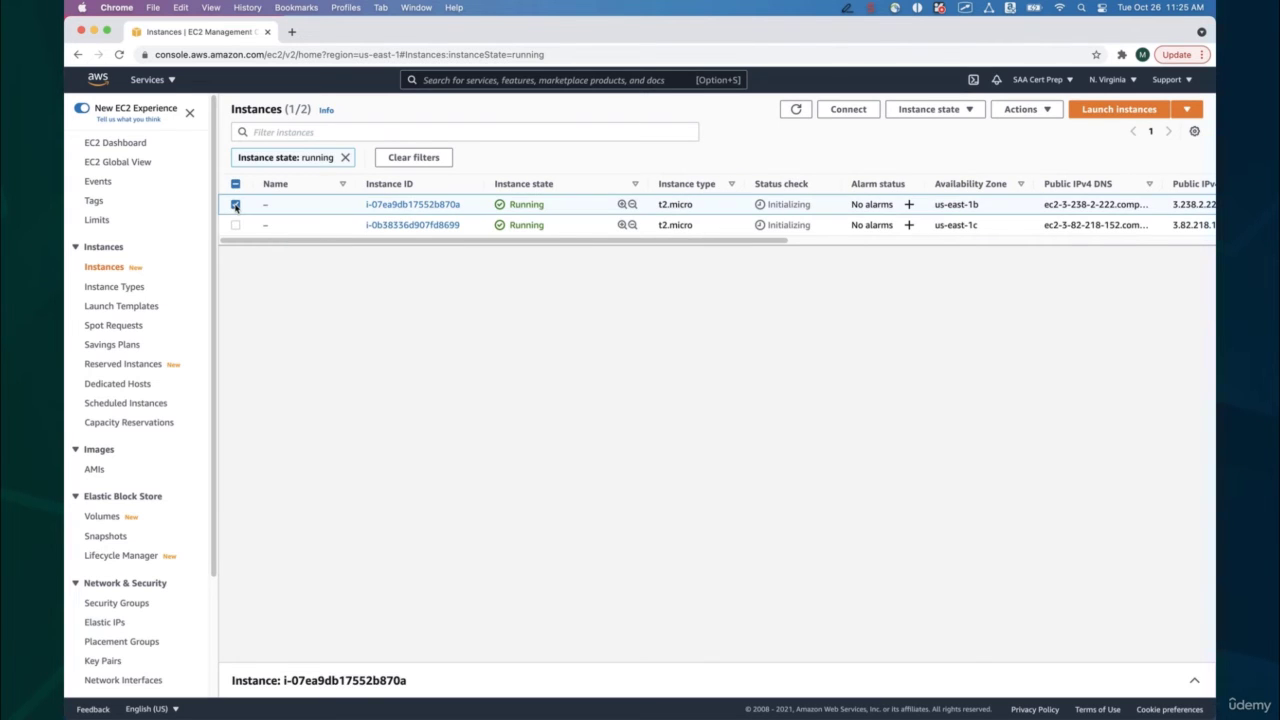
click(400, 205)
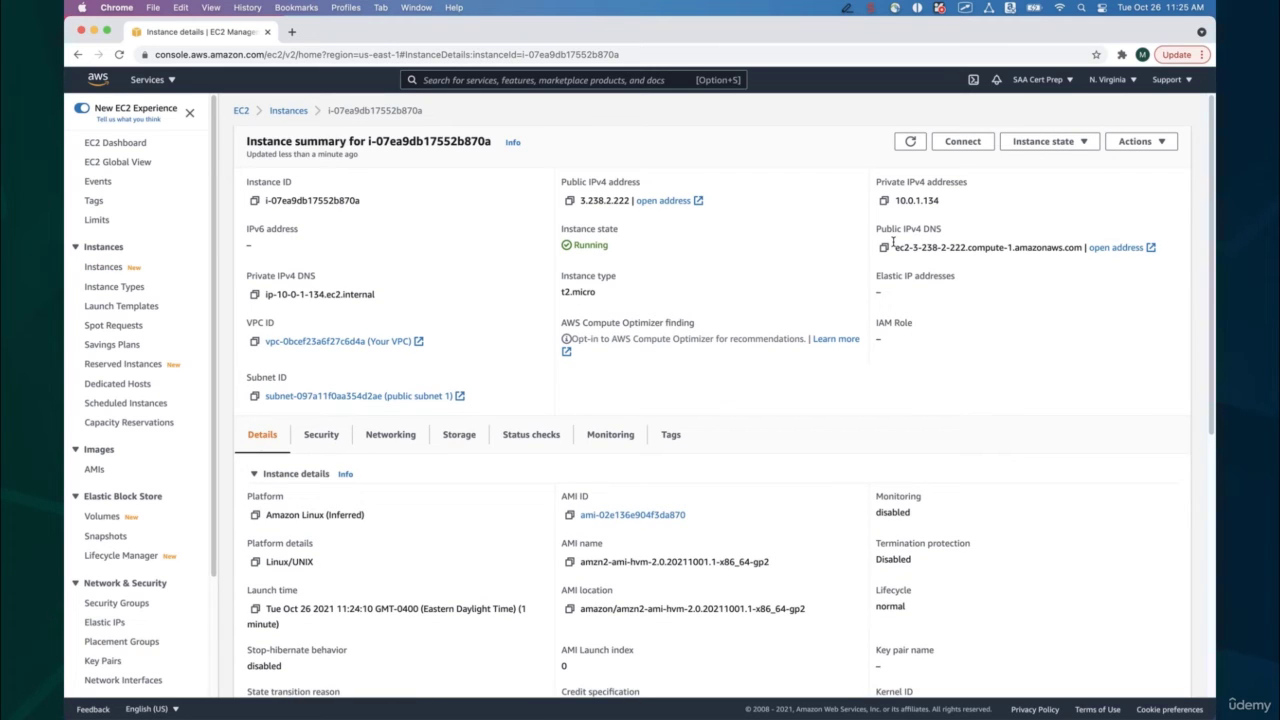
scroll(565, 289, down, 2)
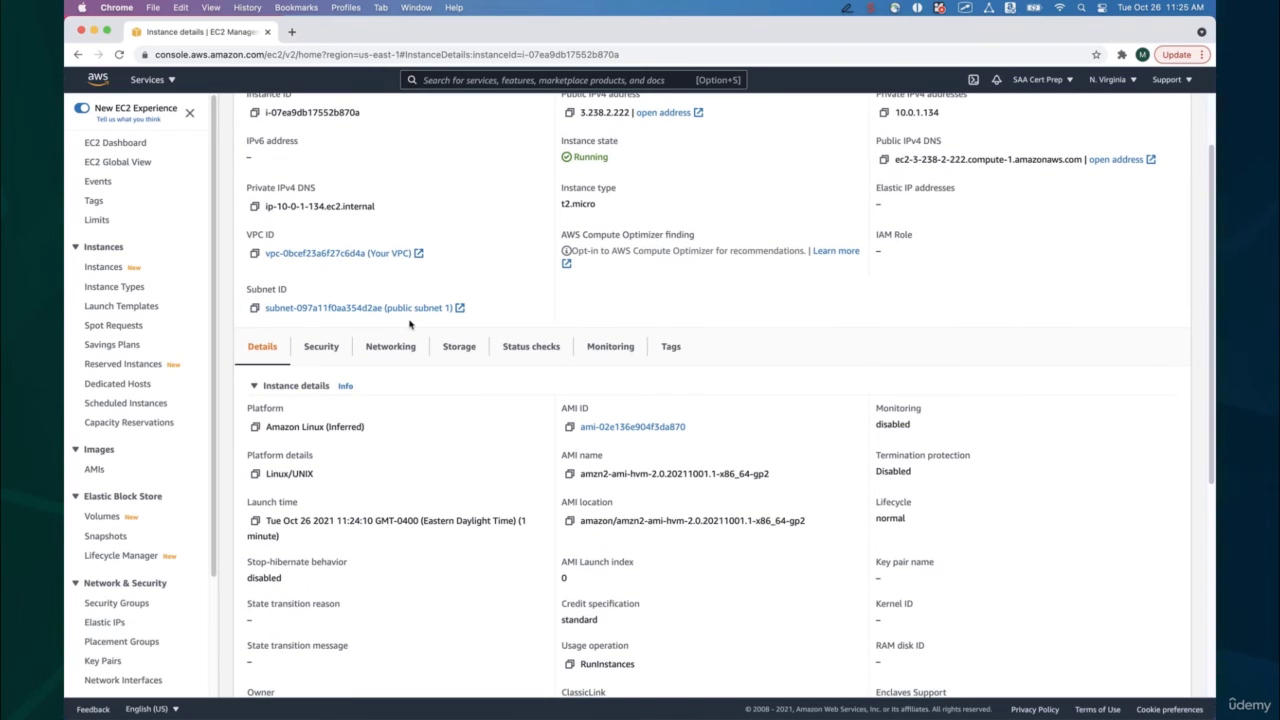
click(321, 346)
scroll(385, 423, down, 3)
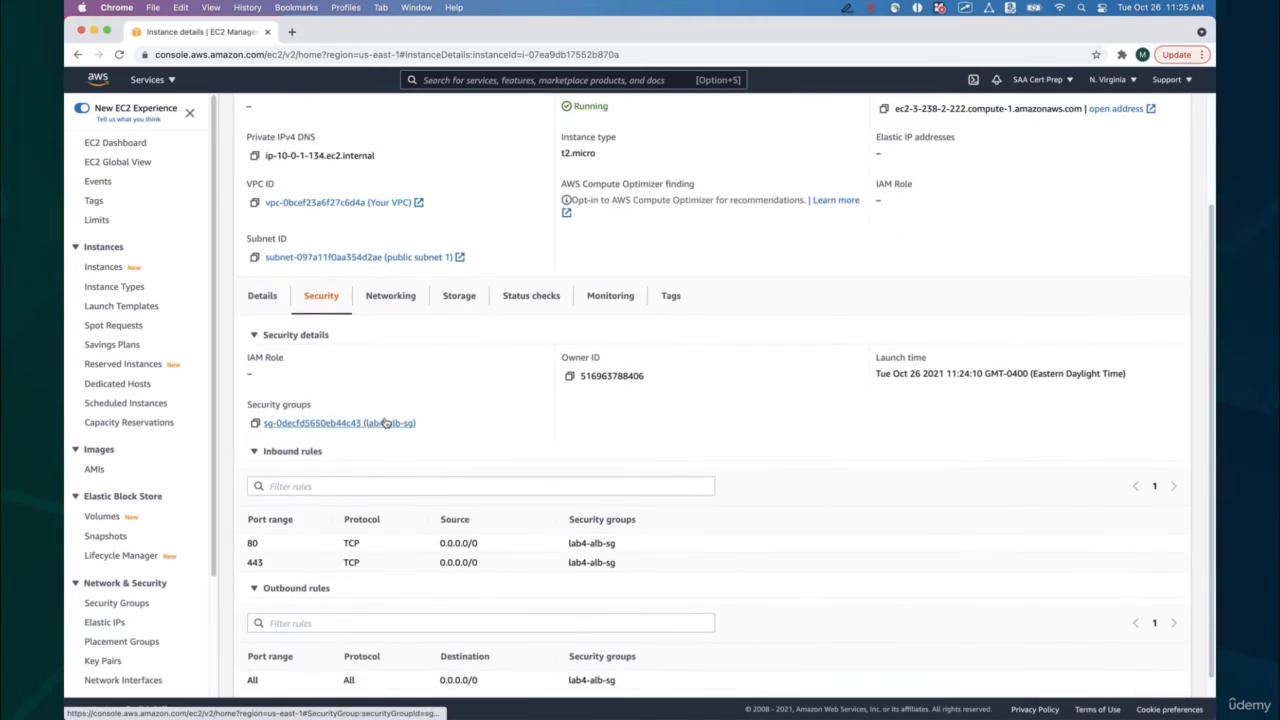
scroll(385, 423, down, 1)
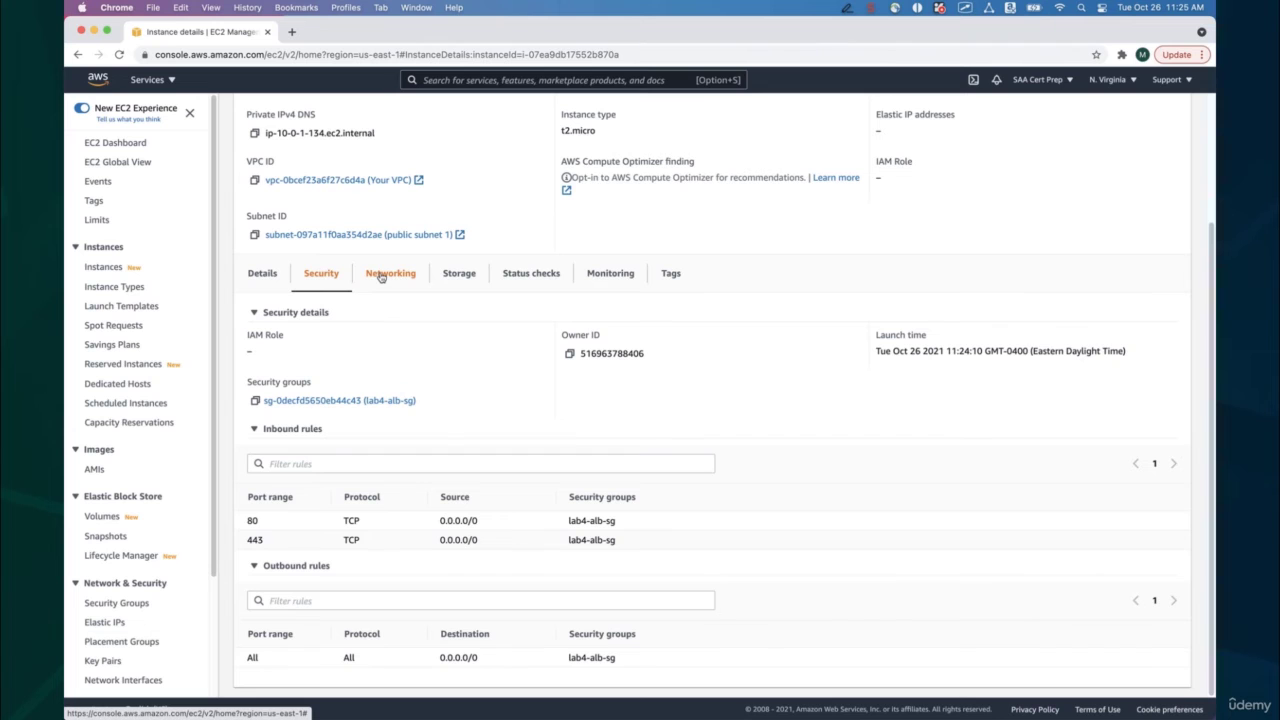
click(271, 278)
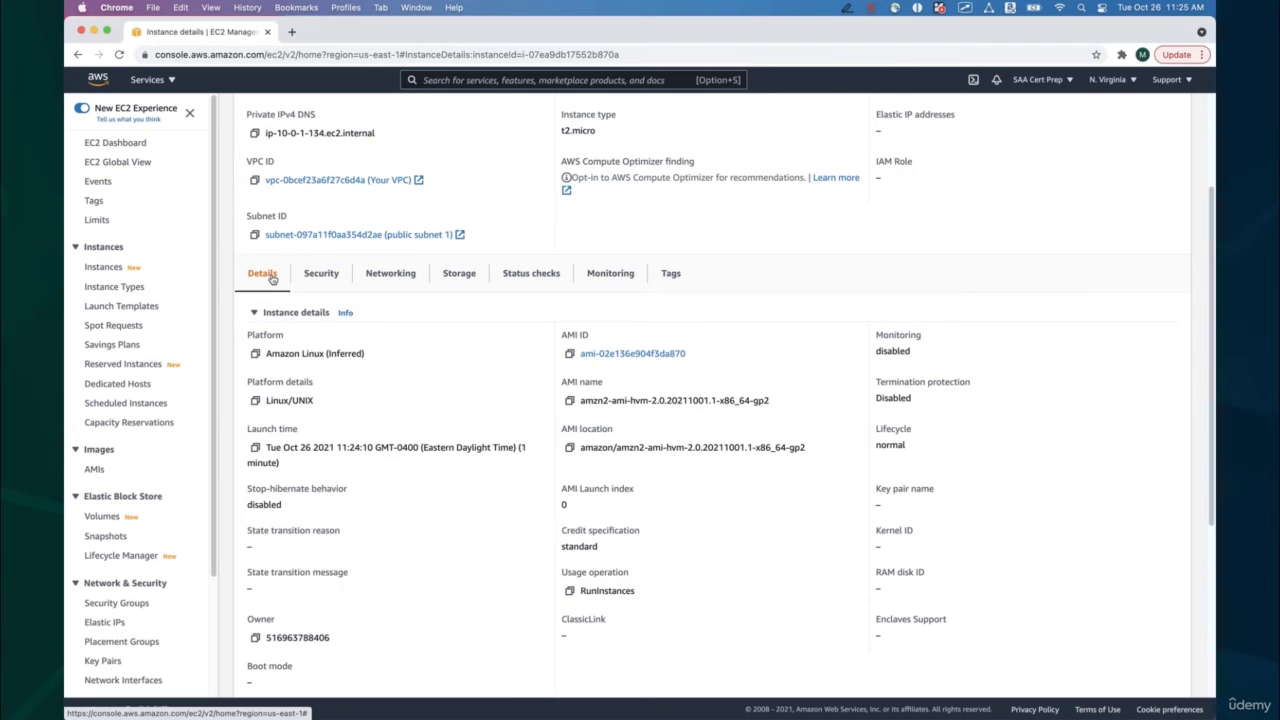
scroll(271, 278, up, 5)
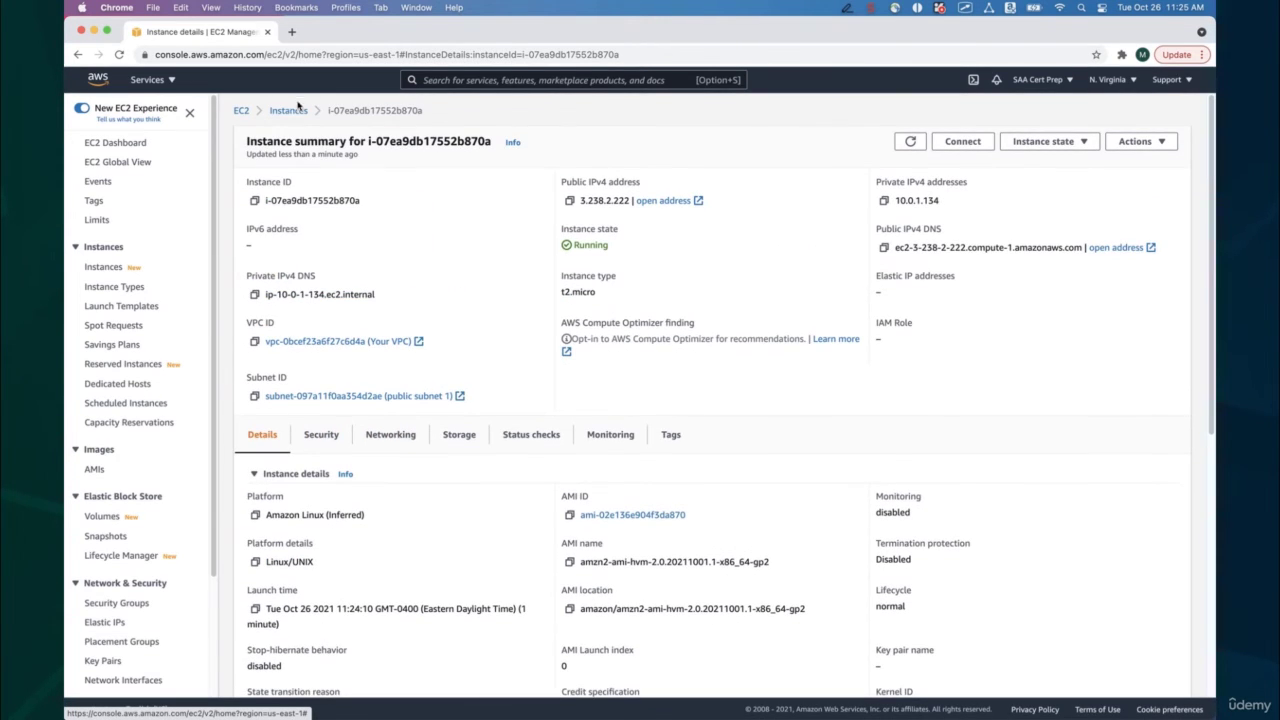
click(289, 110)
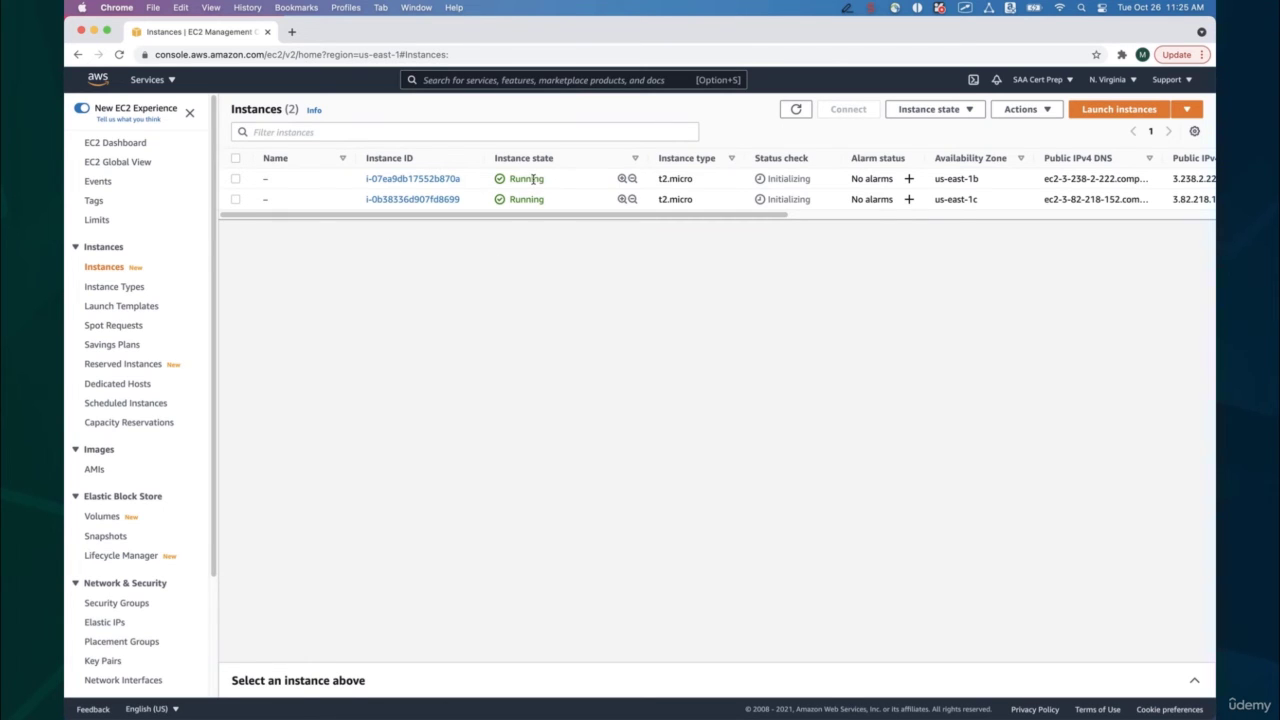
Open the system log of the us-east-1b instance, refresh it twice, and go back to the instances list.
click(236, 178)
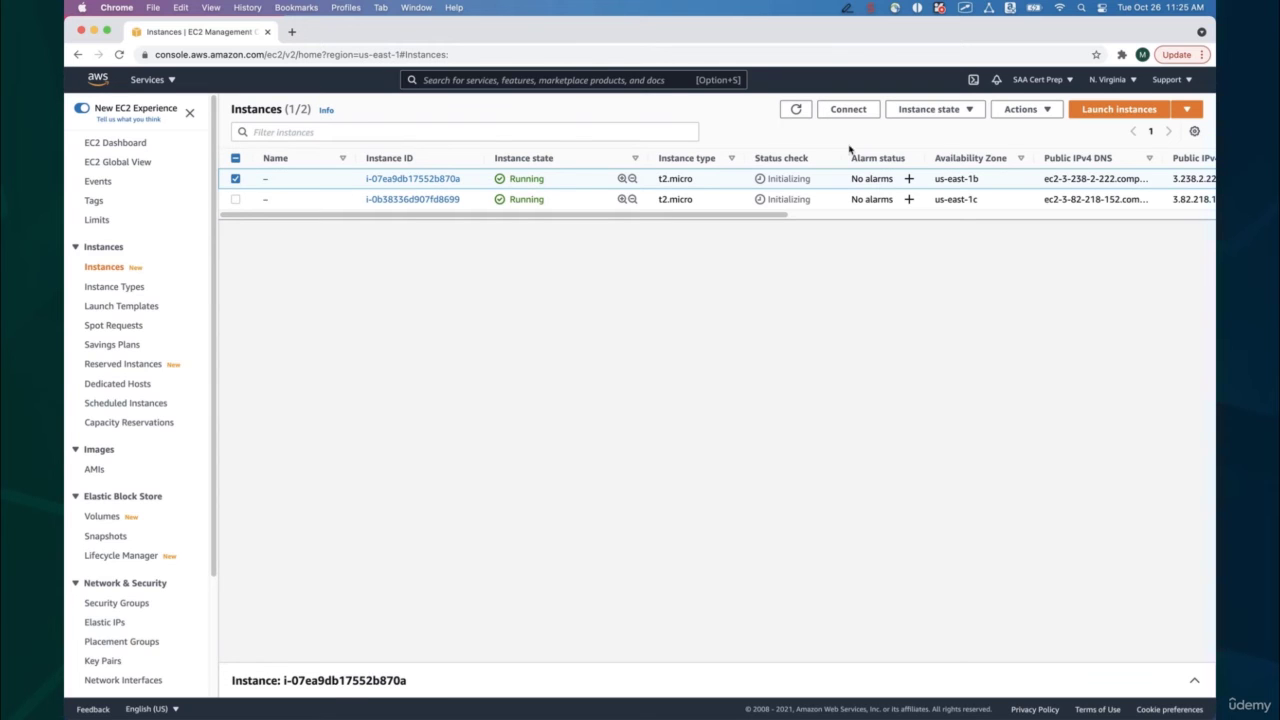
click(1030, 112)
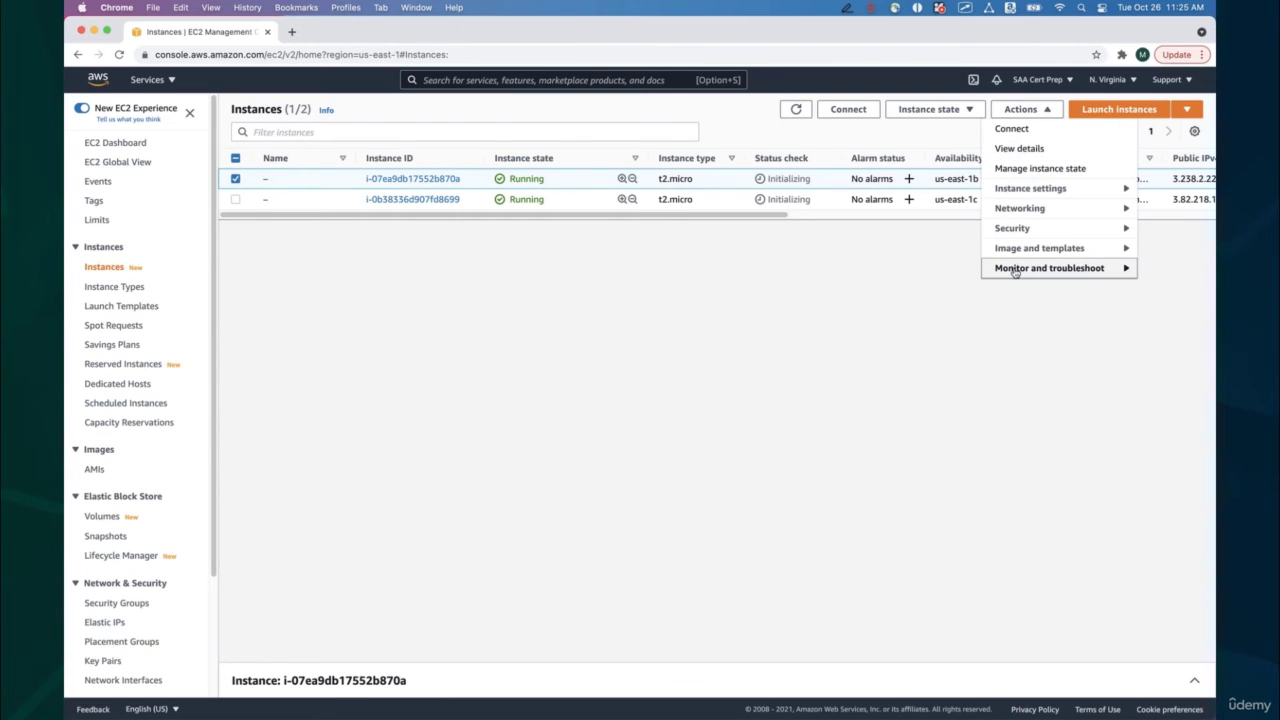
mouse_move(1014, 272)
click(929, 273)
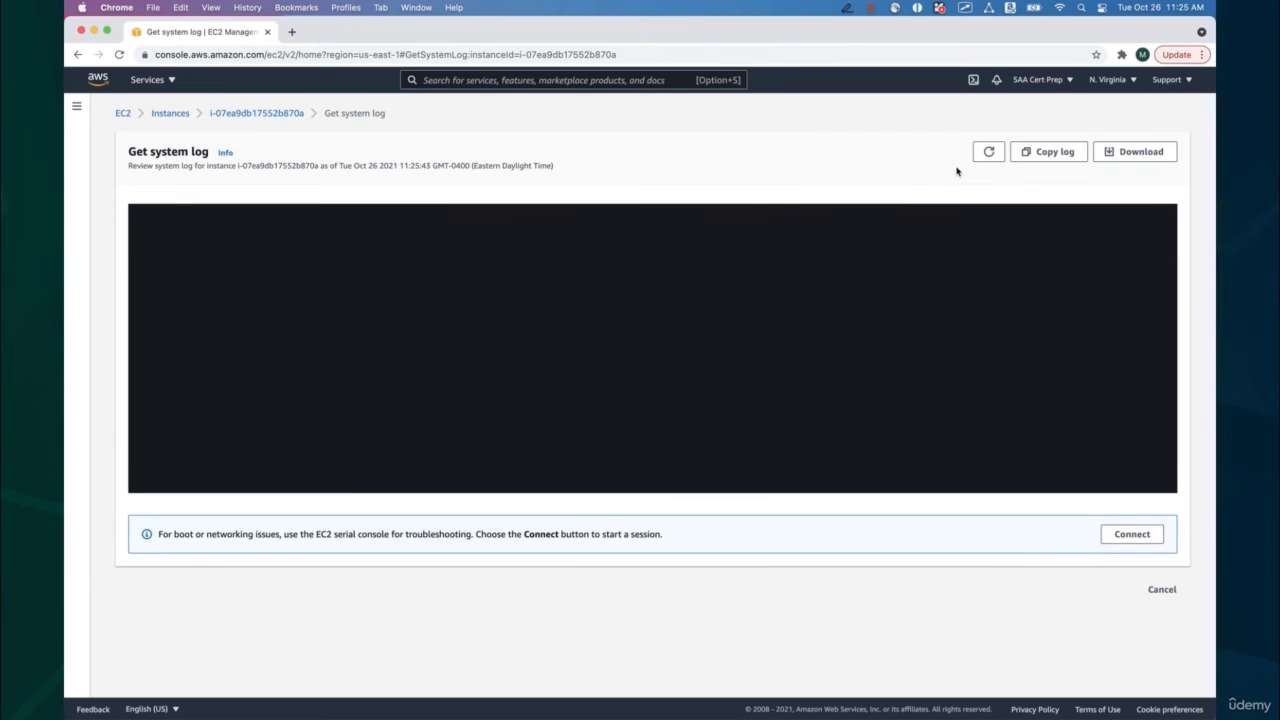
click(988, 151)
click(988, 151)
click(230, 114)
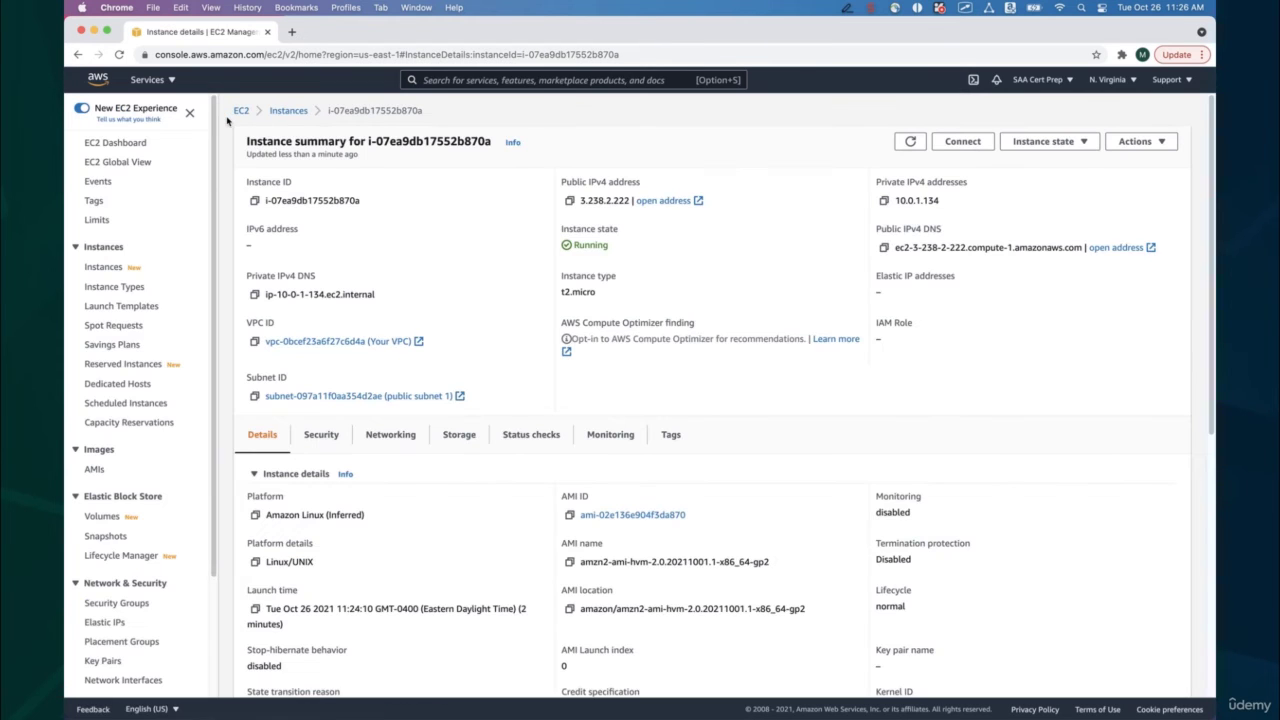
click(289, 111)
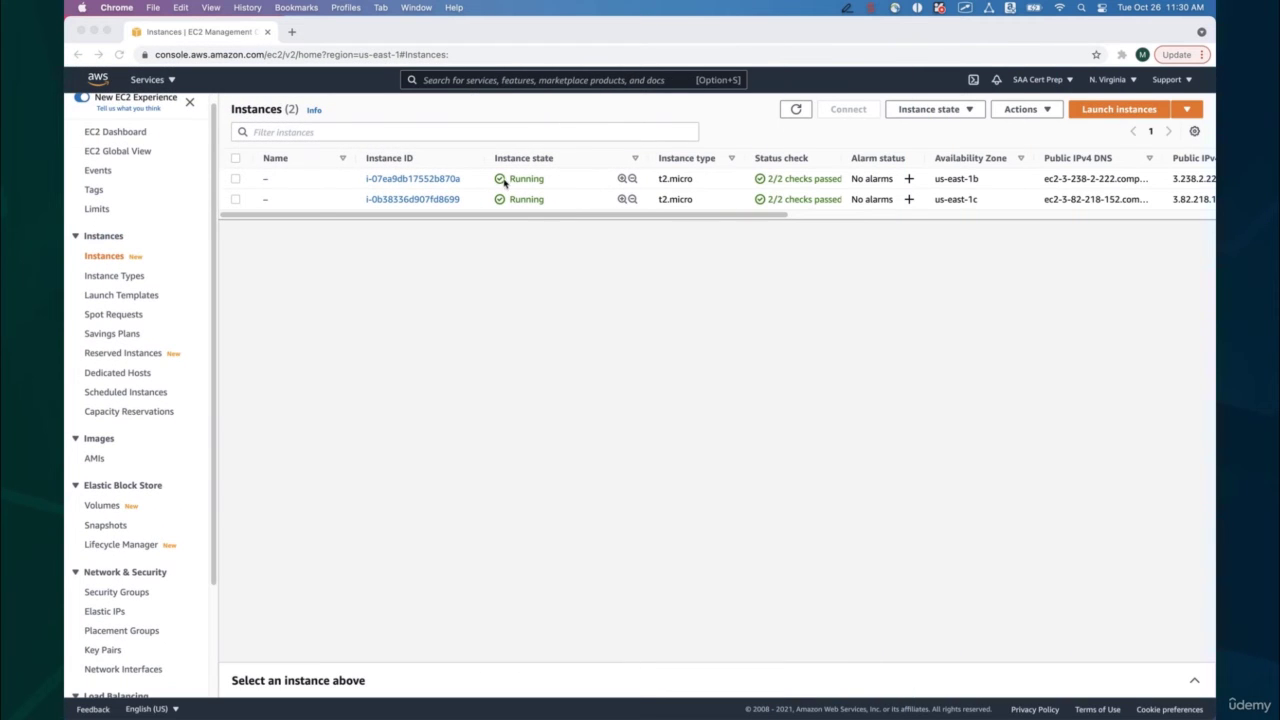
Reopen the system log of the us-east-1b instance and read back from its latest entries to the boot messages.
click(236, 181)
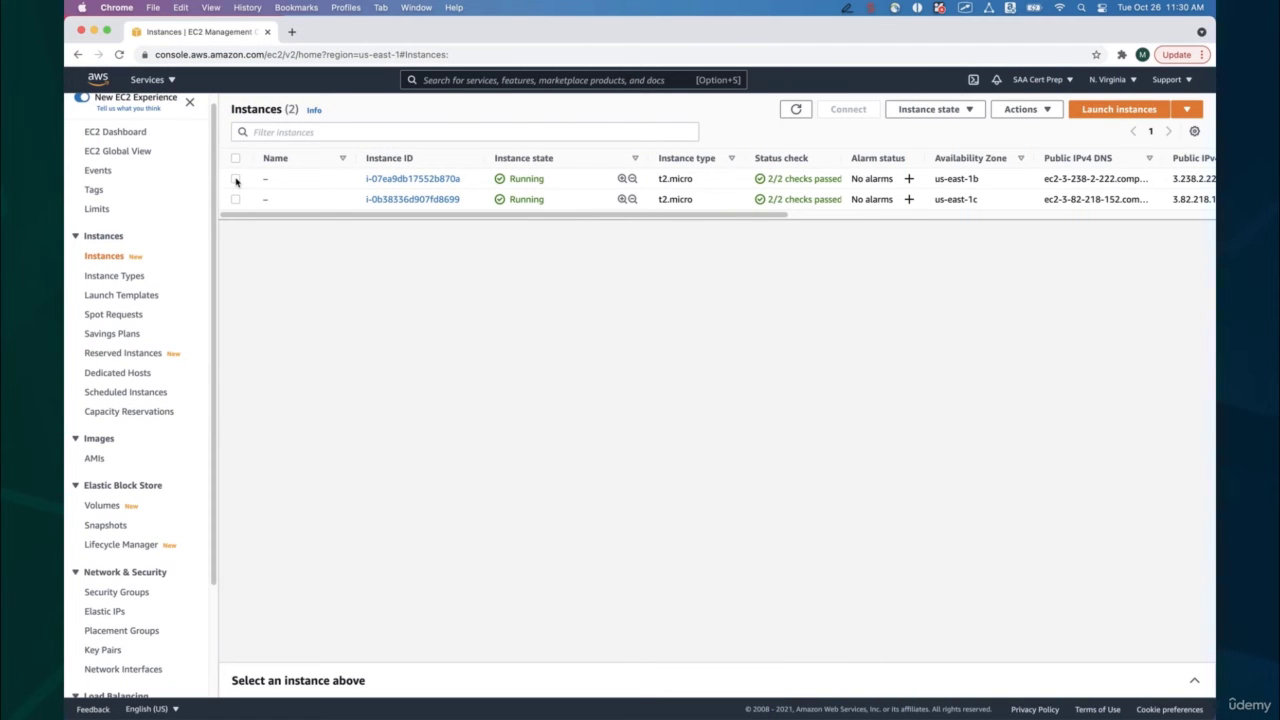
click(236, 181)
click(1030, 110)
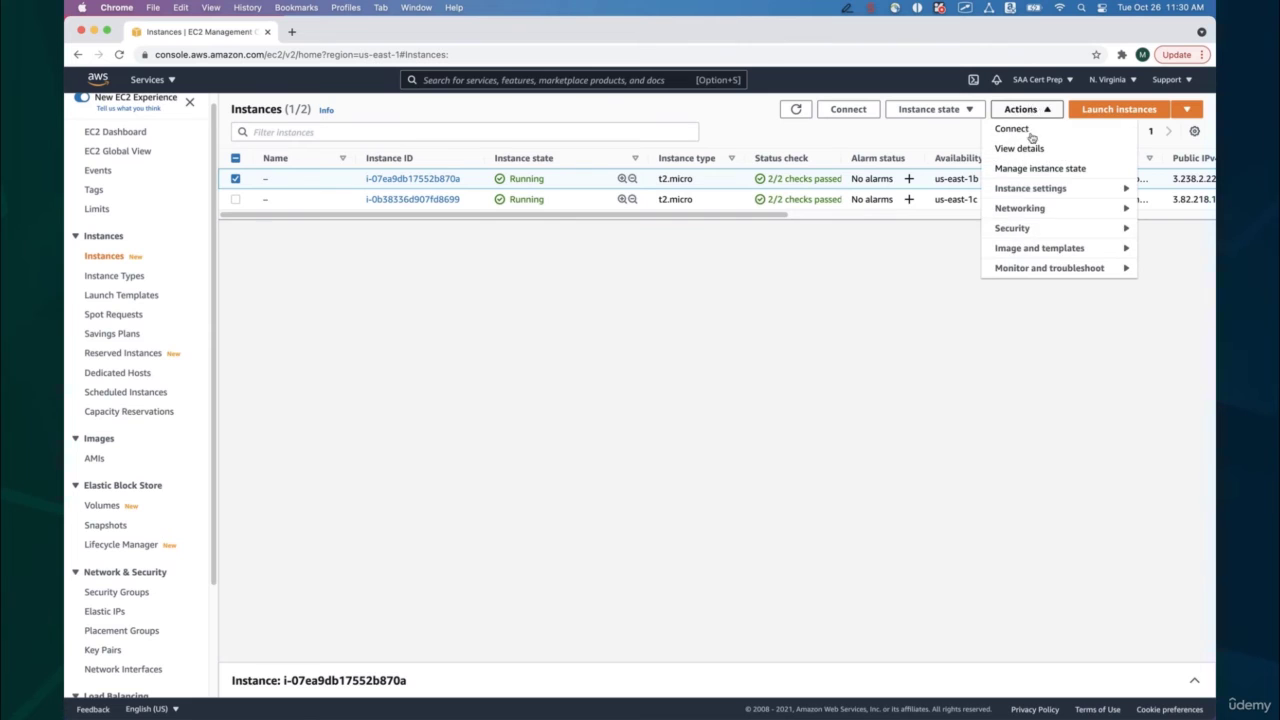
mouse_move(1018, 270)
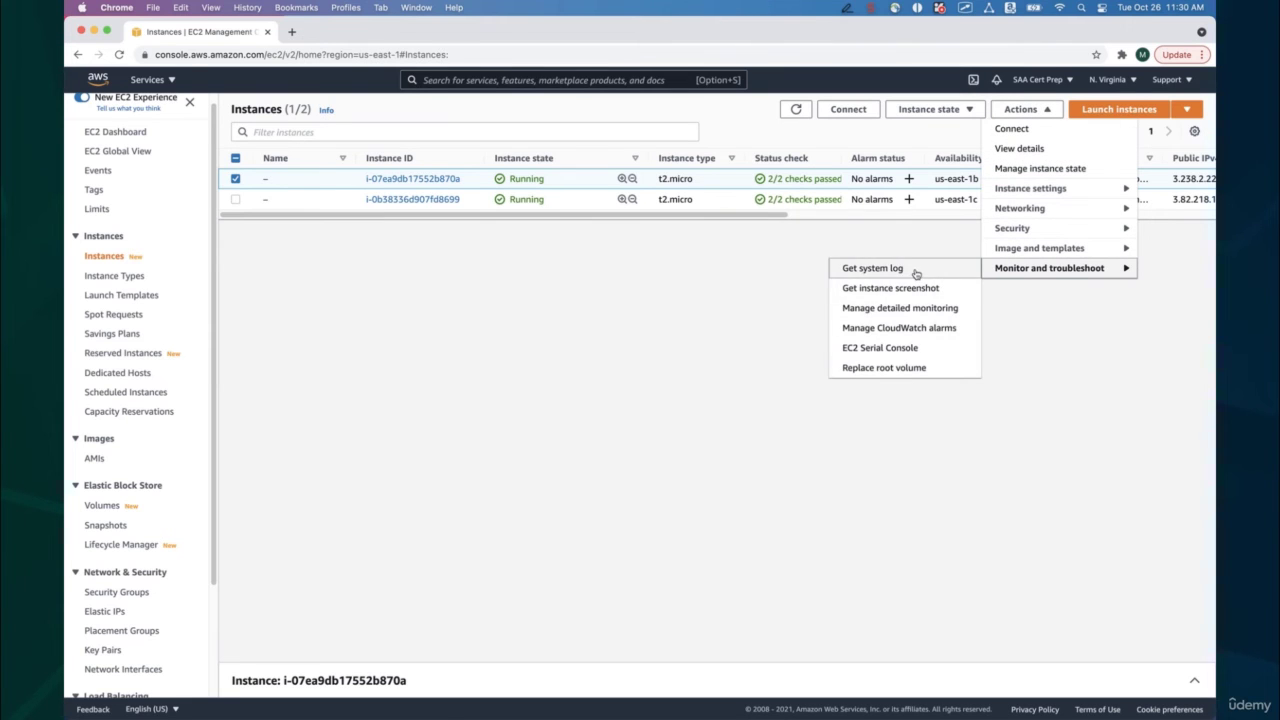
click(915, 270)
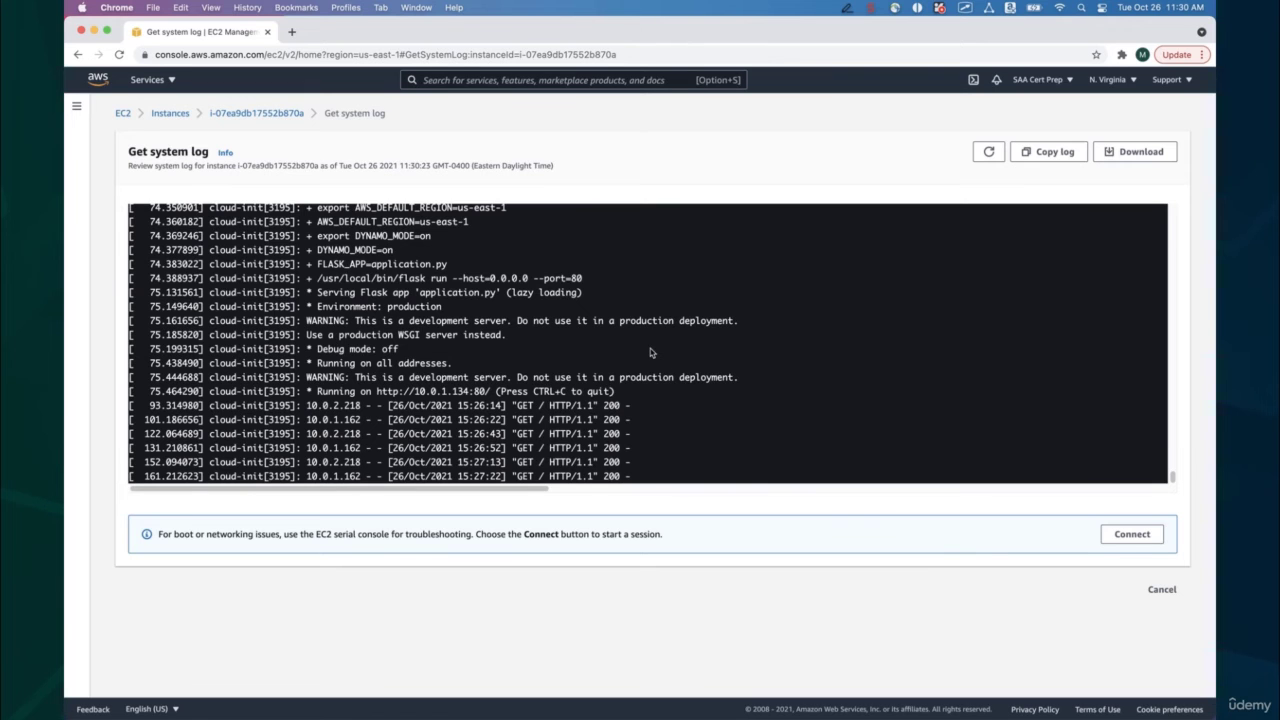
scroll(650, 352, up, 15)
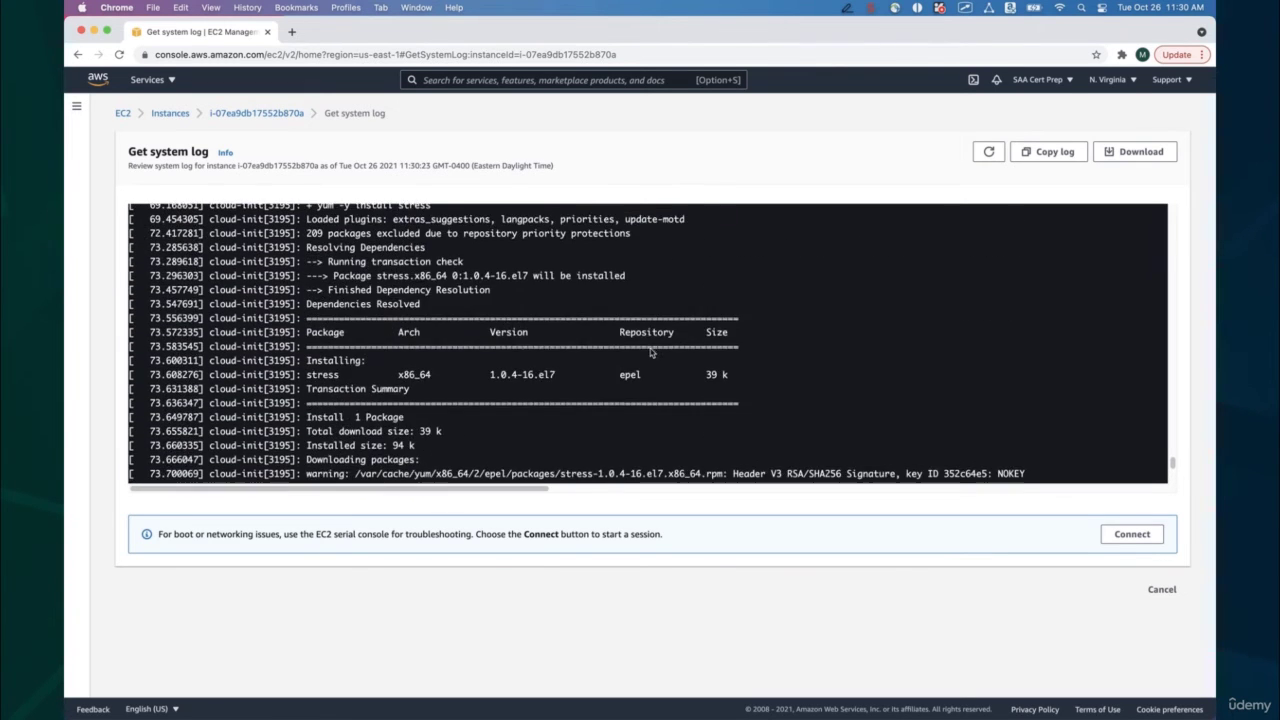
scroll(650, 352, up, 15)
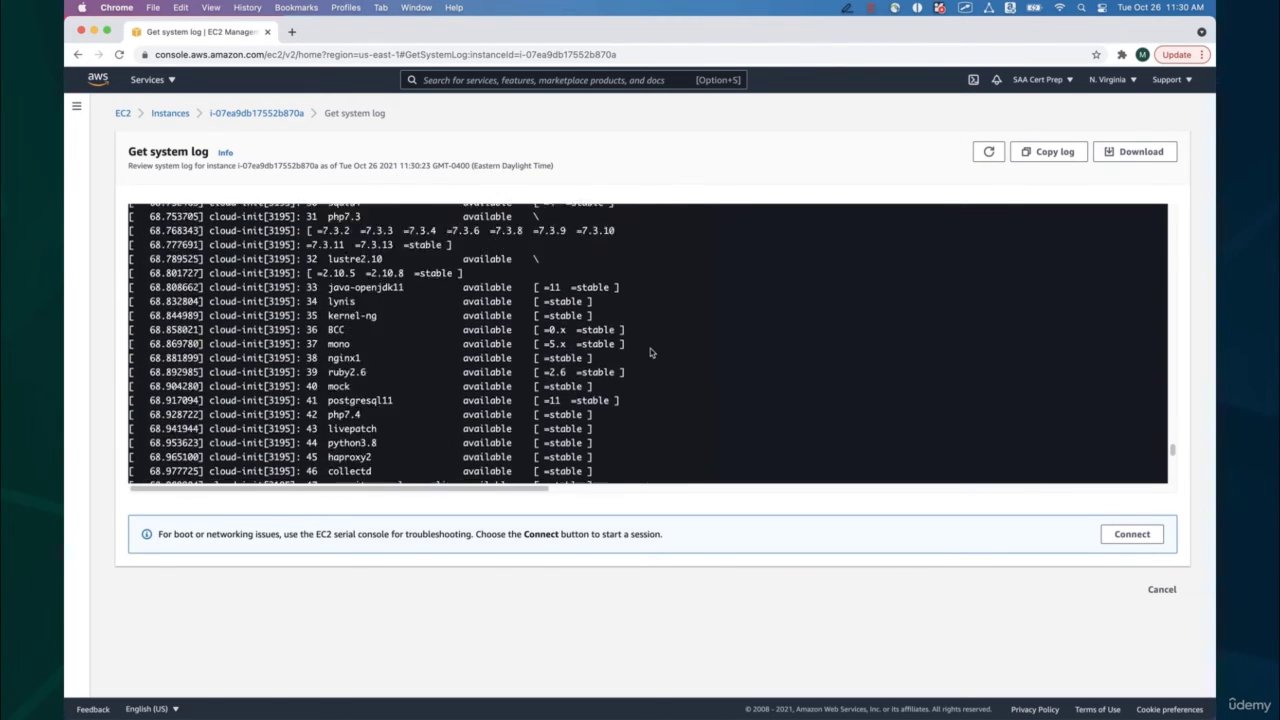
scroll(650, 352, up, 15)
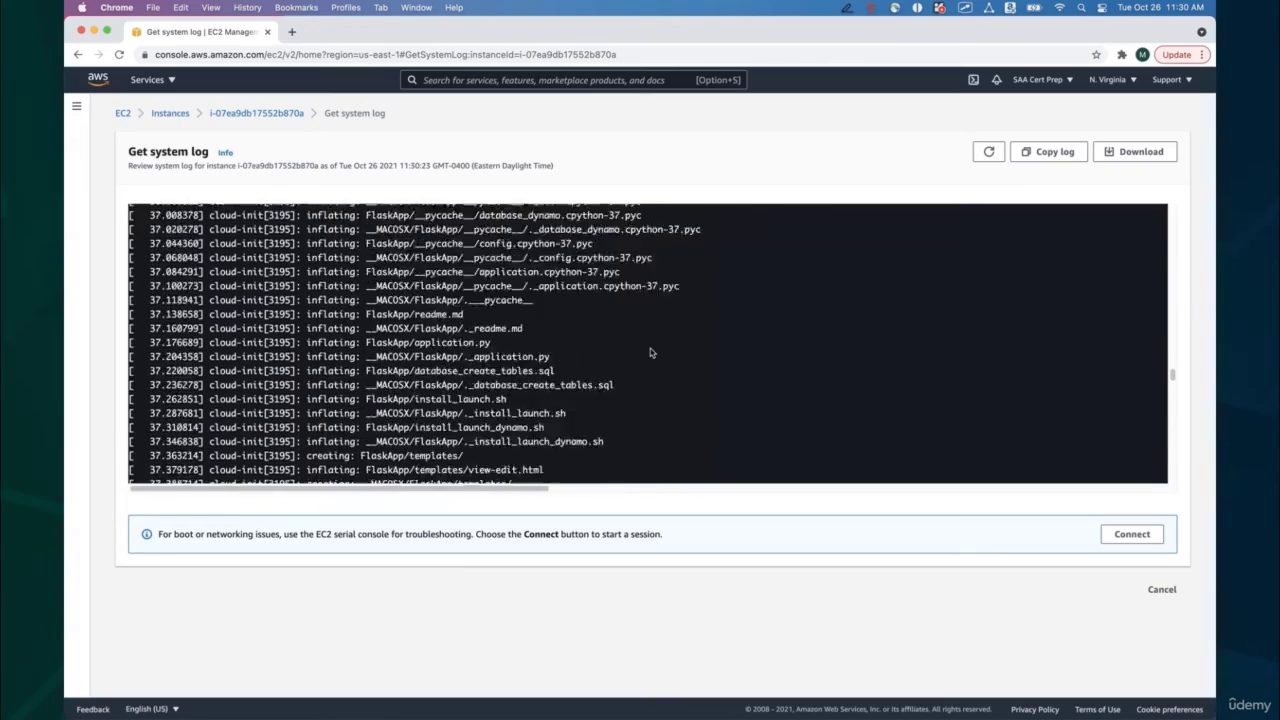
scroll(650, 352, up, 15)
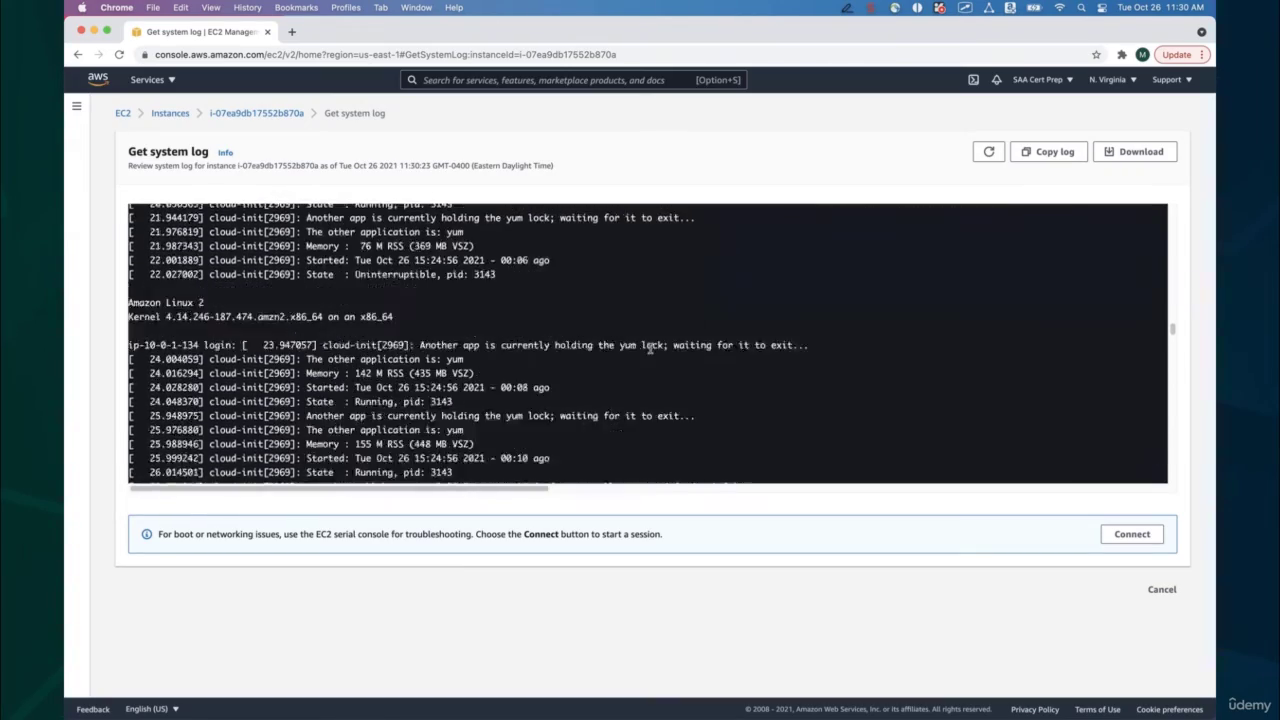
scroll(650, 350, up, 5)
Find the wget command that downloads FlaskApp.zip in the system log and highlight it.
scroll(650, 352, down, 20)
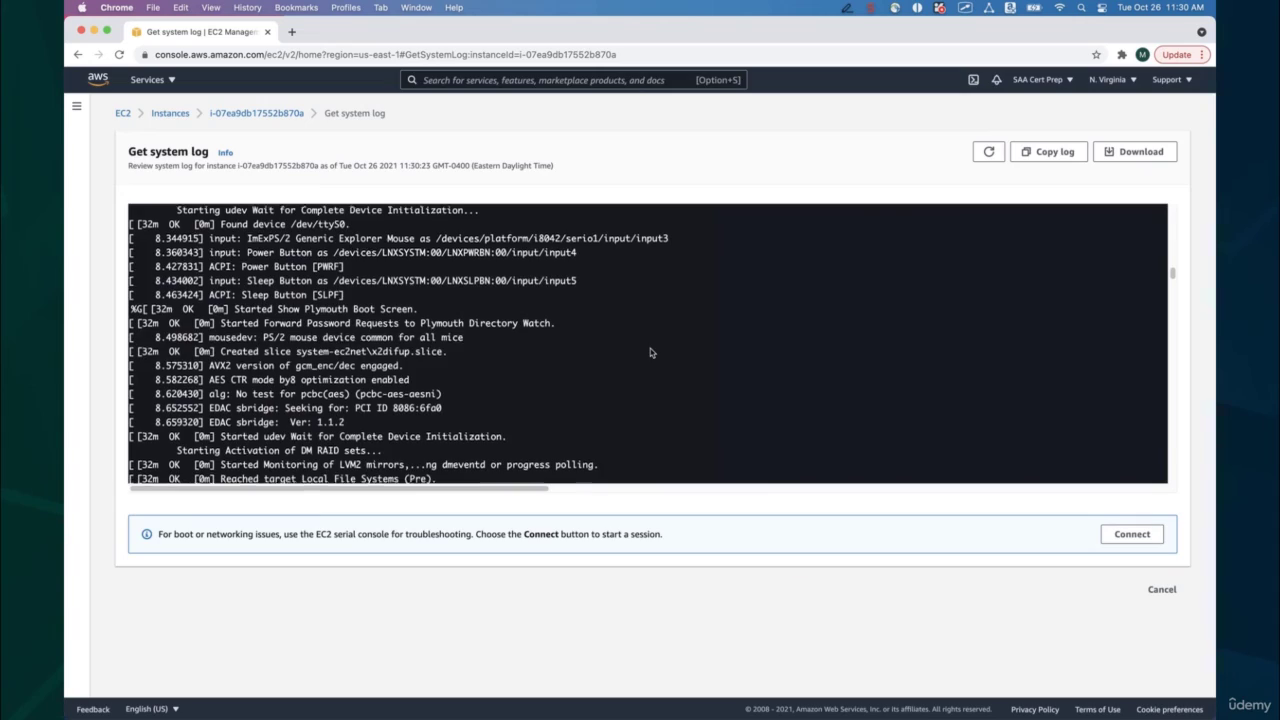
scroll(650, 352, down, 10)
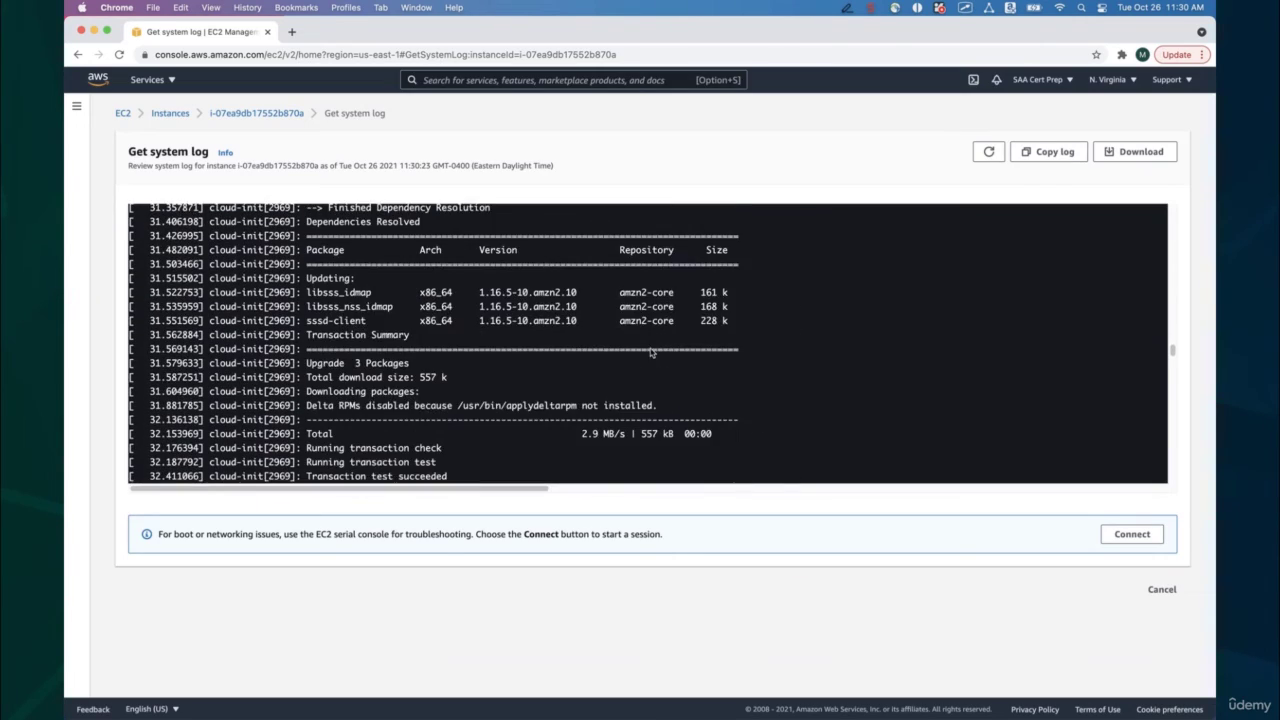
scroll(652, 352, down, 6)
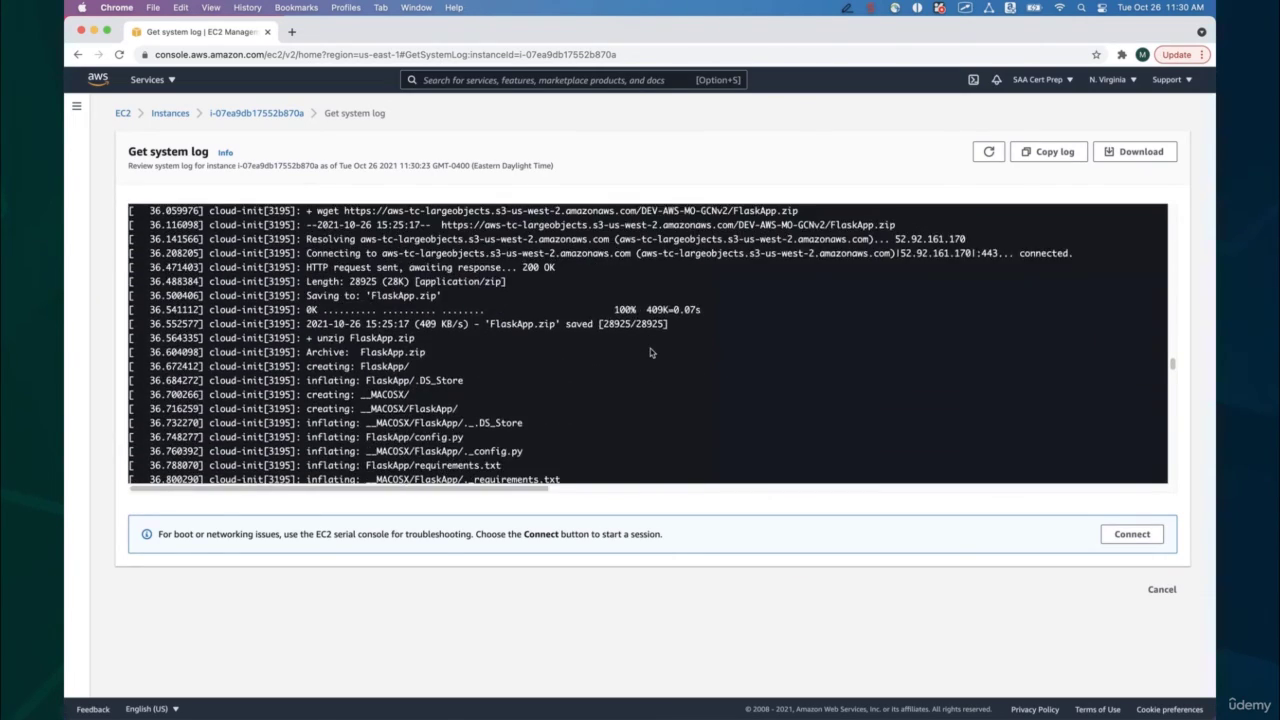
scroll(652, 352, up, 2)
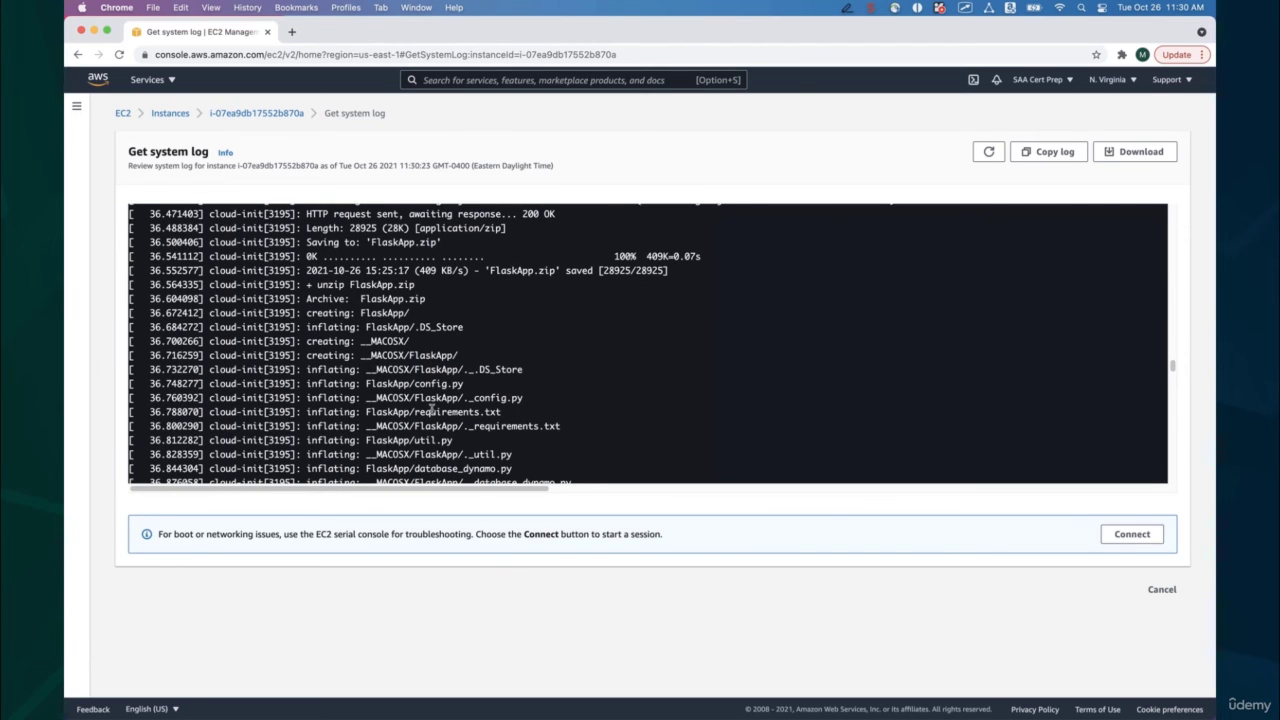
scroll(432, 410, up, 5)
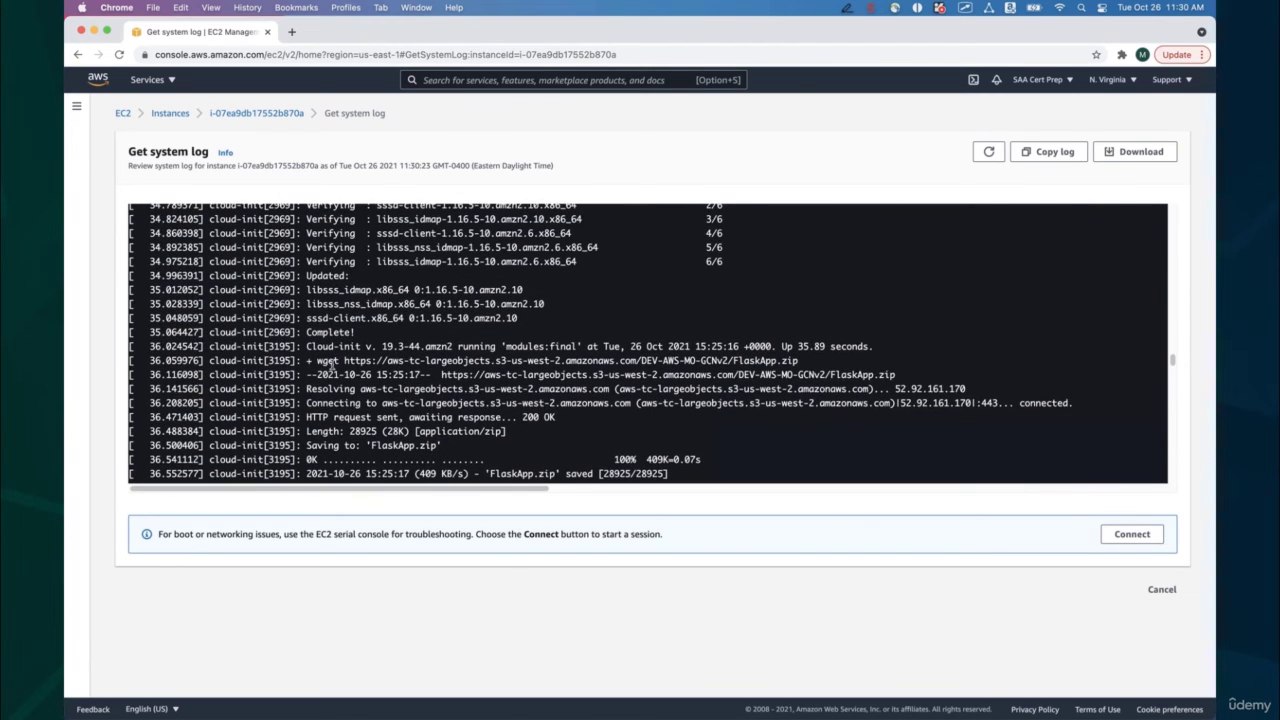
drag(316, 360, 813, 366)
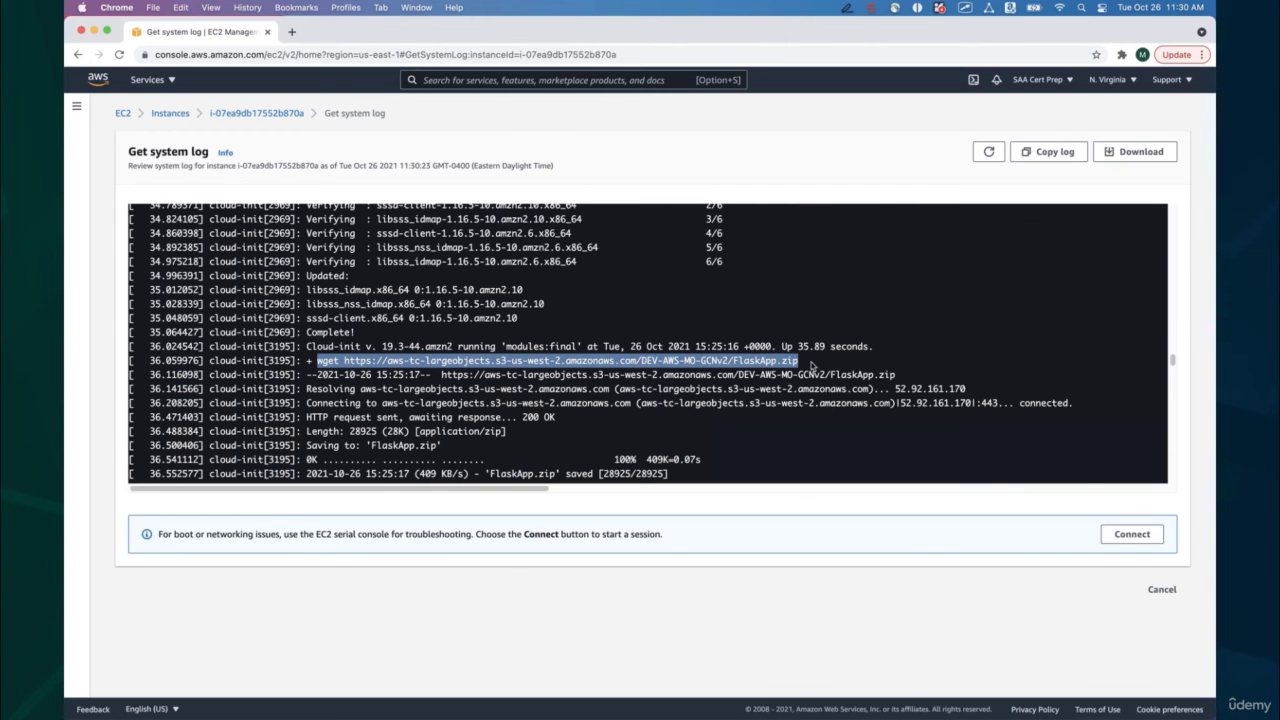
Read the rest of the system log, from the unzipped app files through the package installation to the Flask server output.
scroll(752, 418, down, 15)
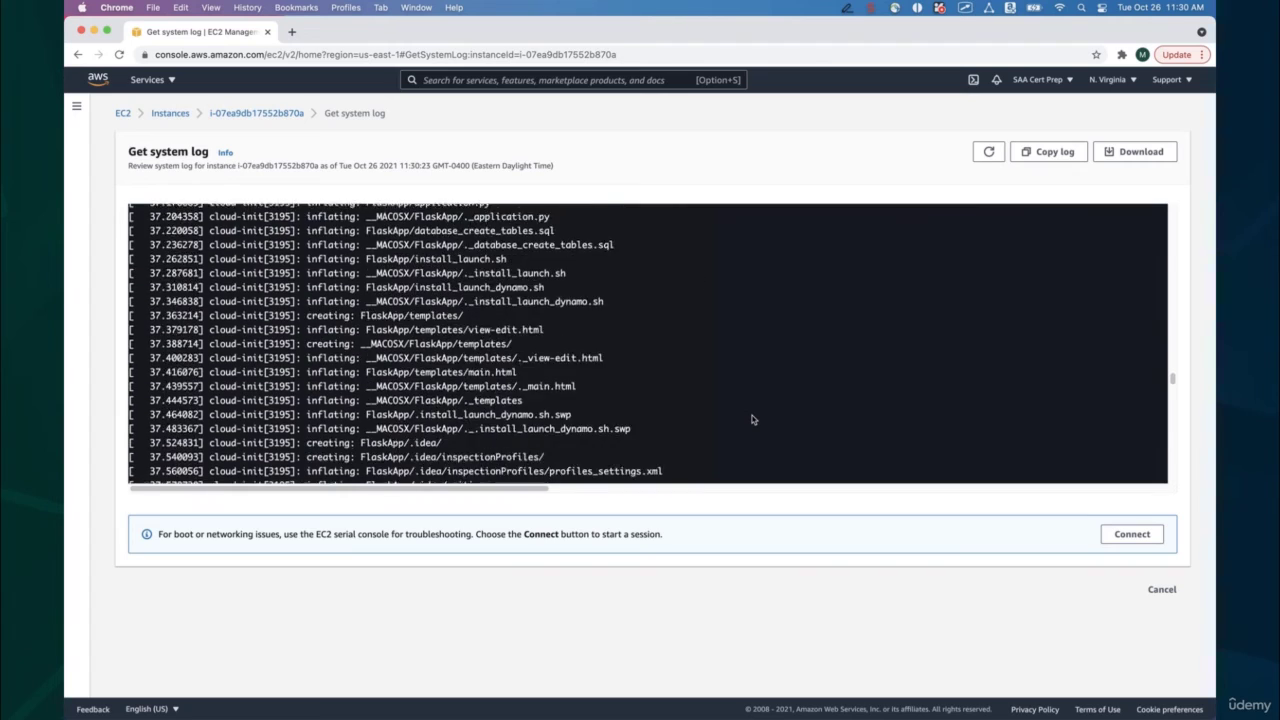
scroll(752, 419, down, 15)
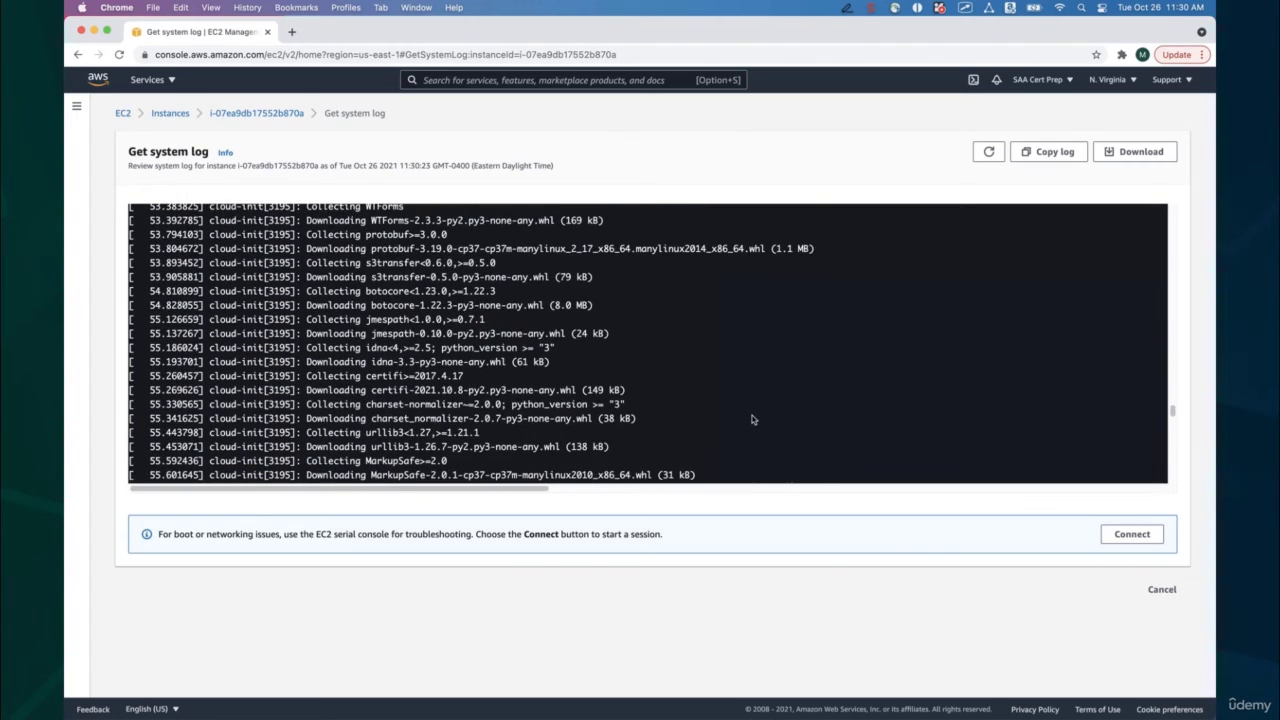
scroll(752, 419, down, 15)
scroll(752, 419, down, 2)
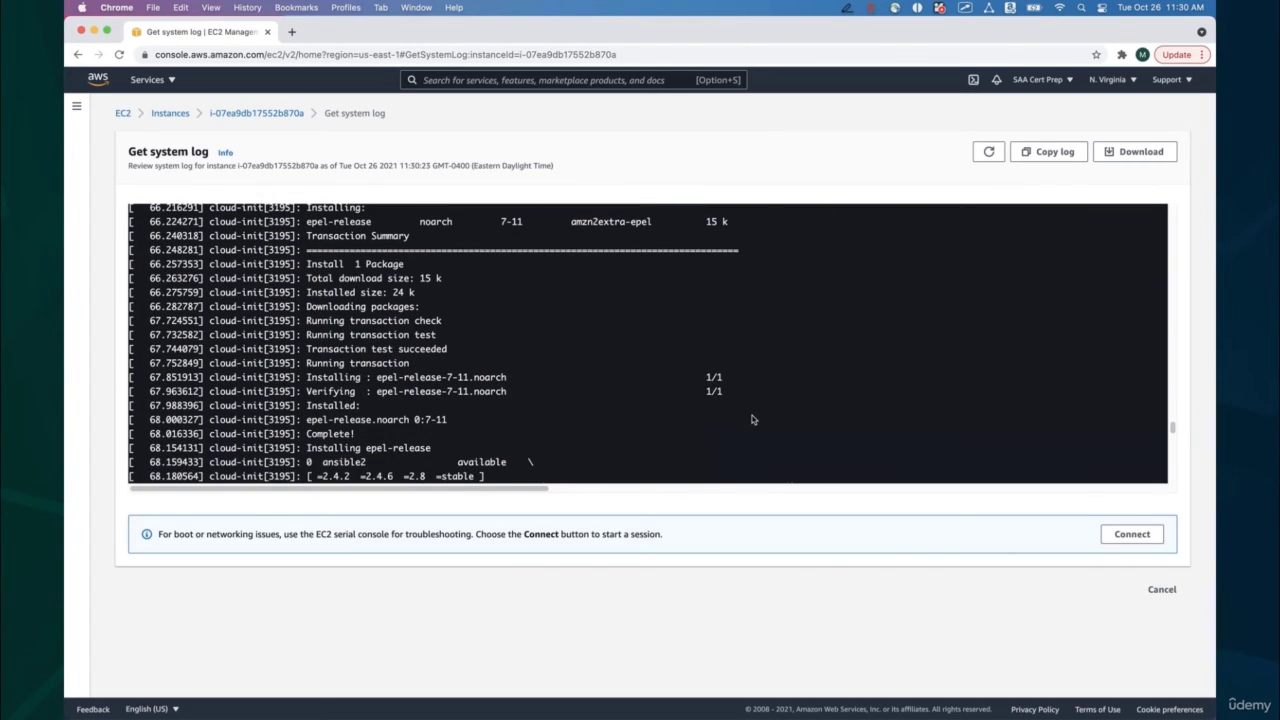
scroll(752, 419, down, 15)
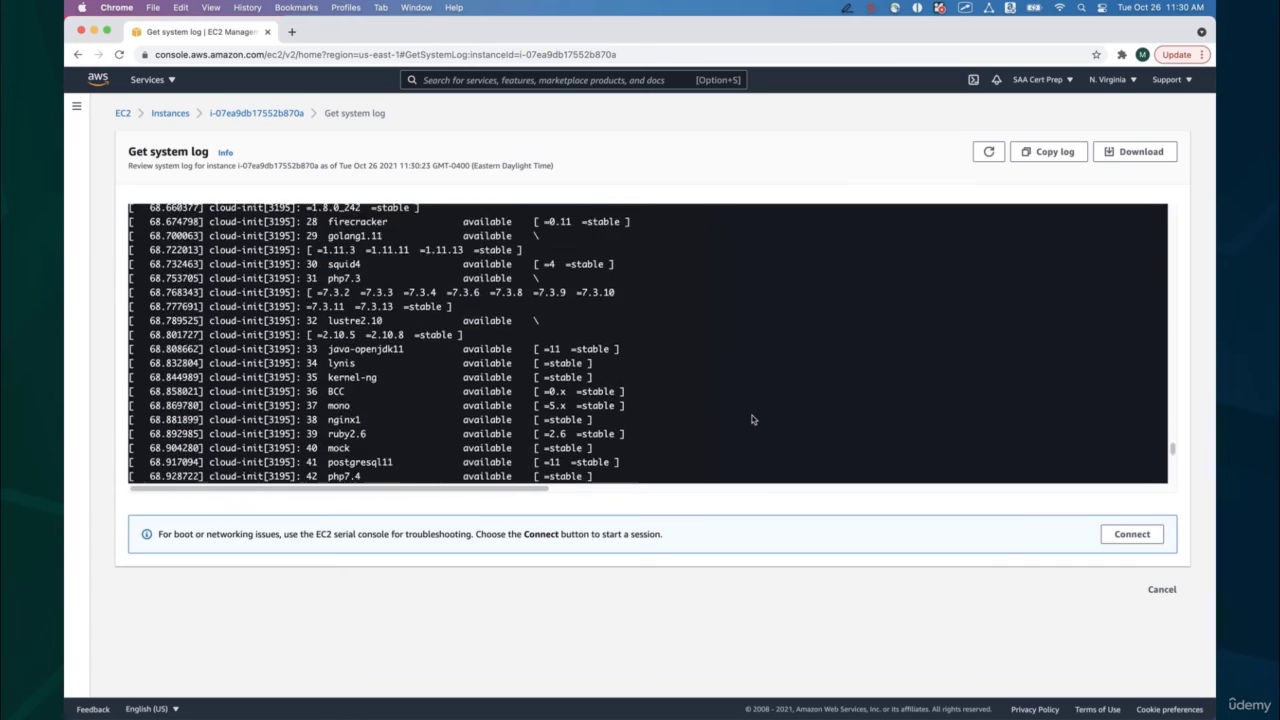
scroll(752, 419, down, 15)
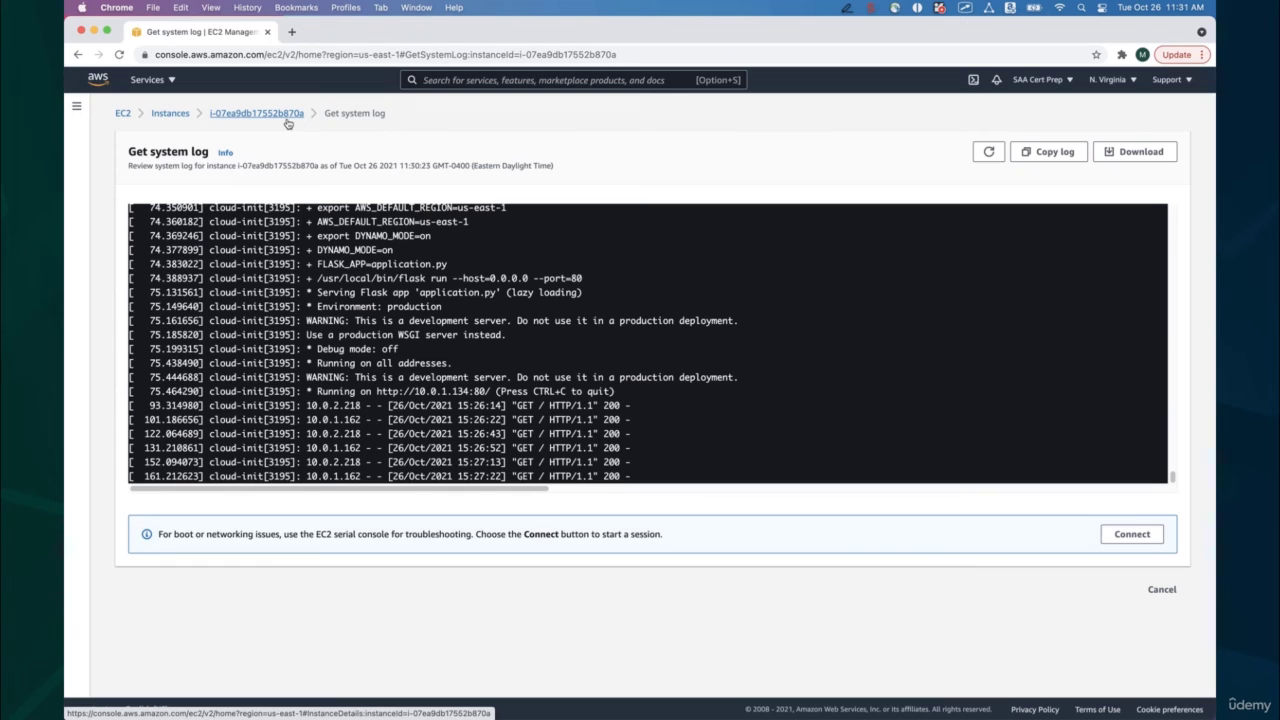
Go to the load balancers list and copy the DNS name of the lab4-asg-1 load balancer.
click(170, 114)
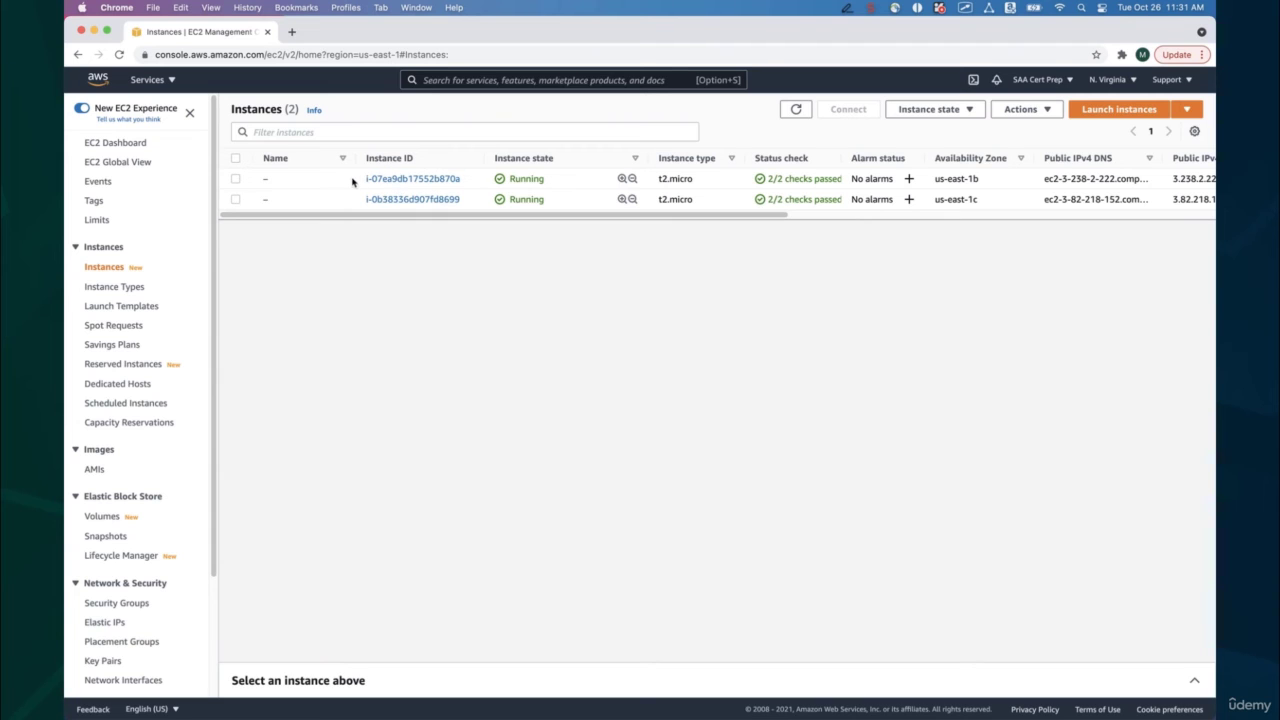
scroll(166, 508, down, 3)
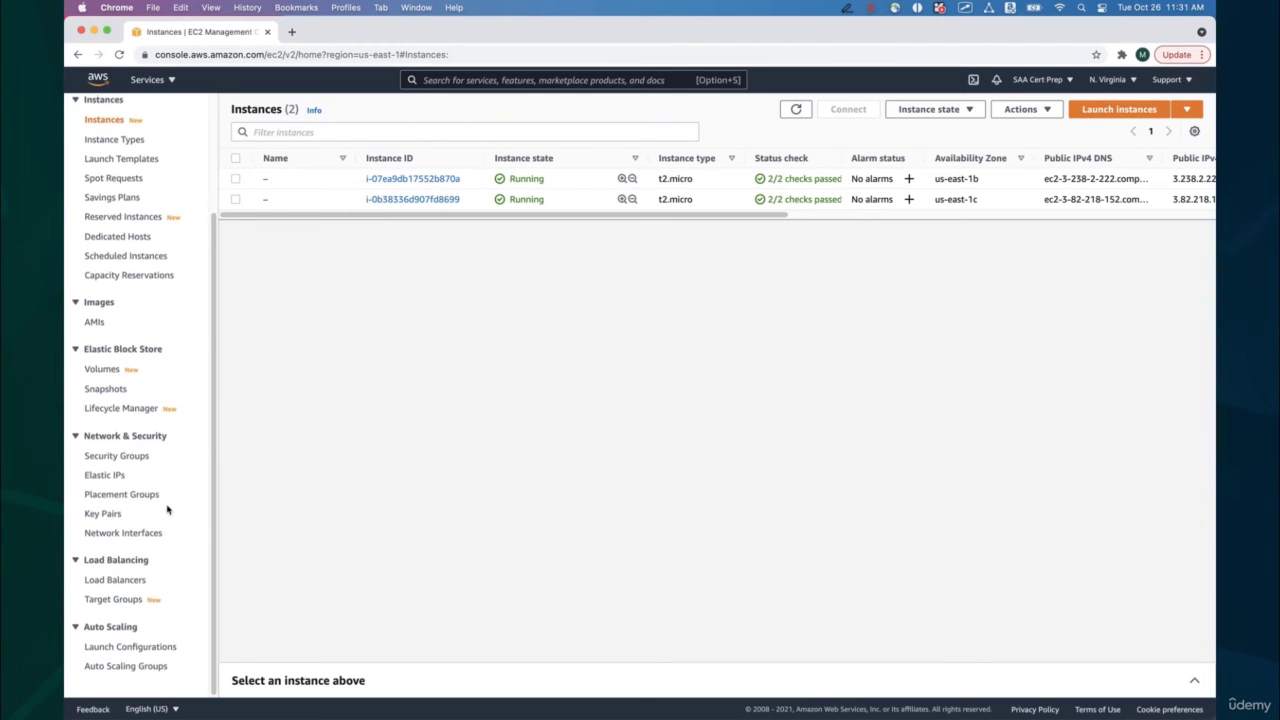
click(116, 579)
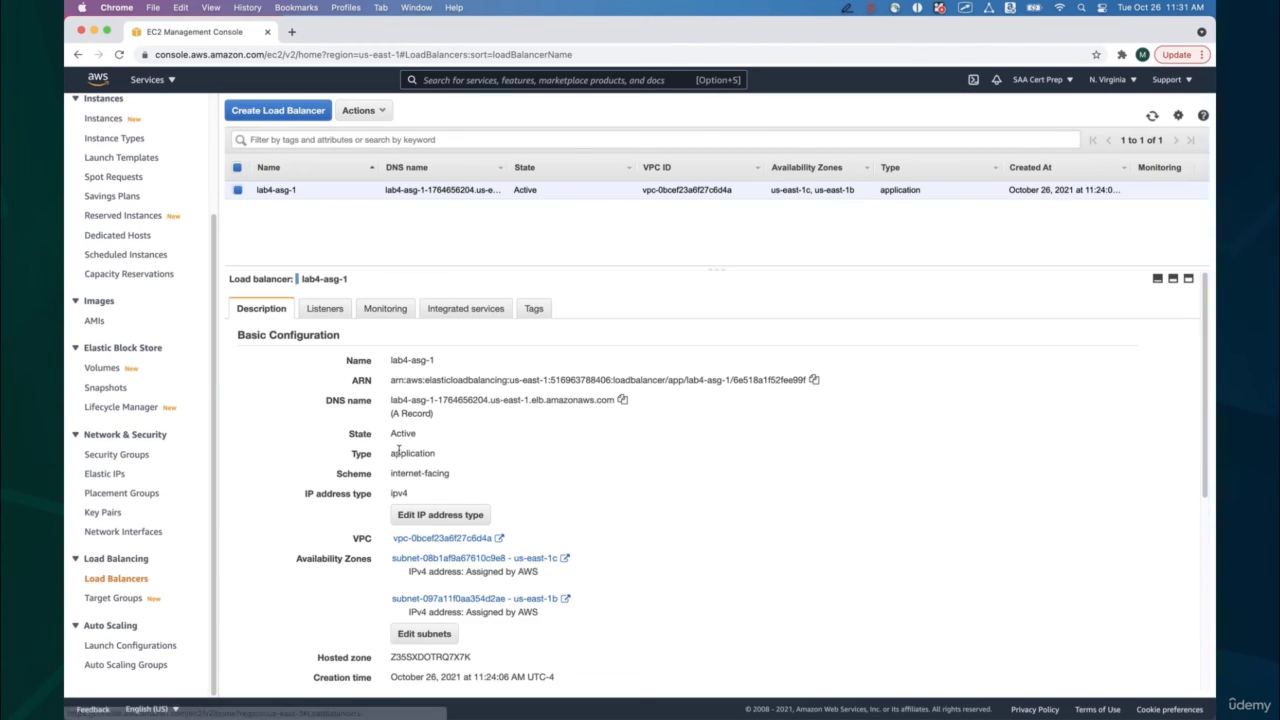
click(622, 399)
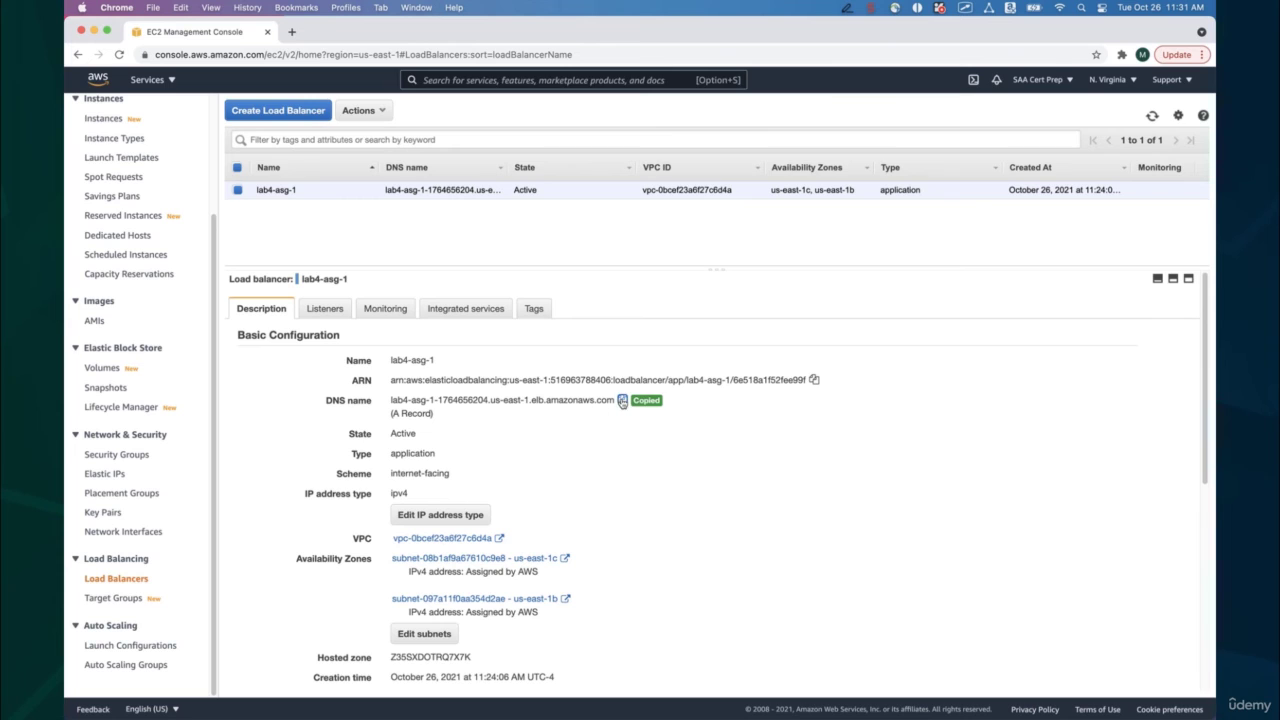
Open the /info page of the load balancer's DNS name in a new browser tab.
click(292, 31)
key(super+v)
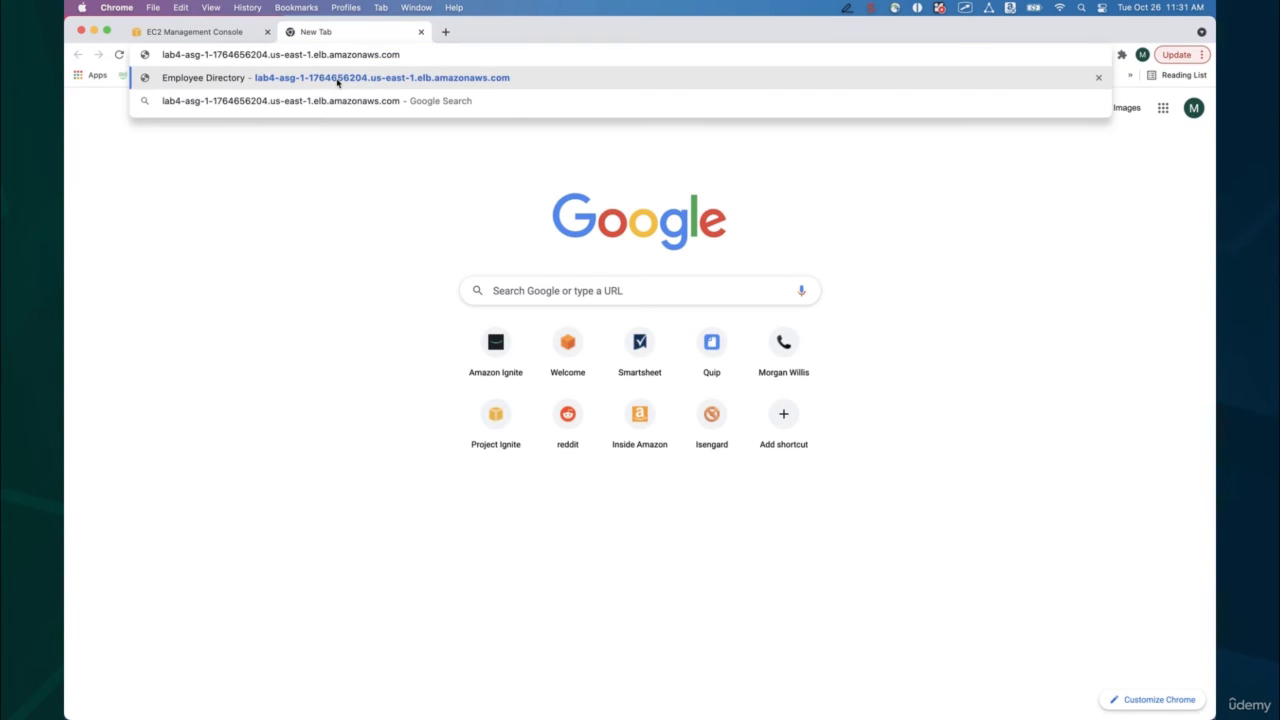
text(/info)
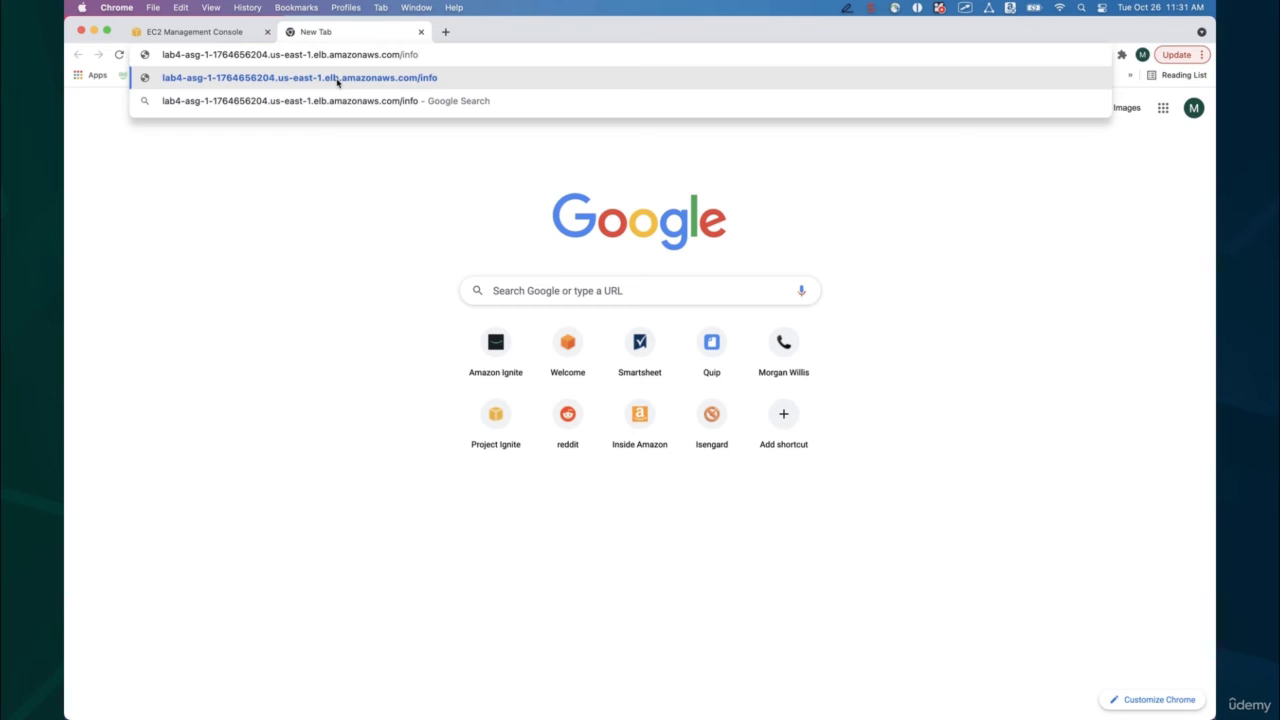
key(Return)
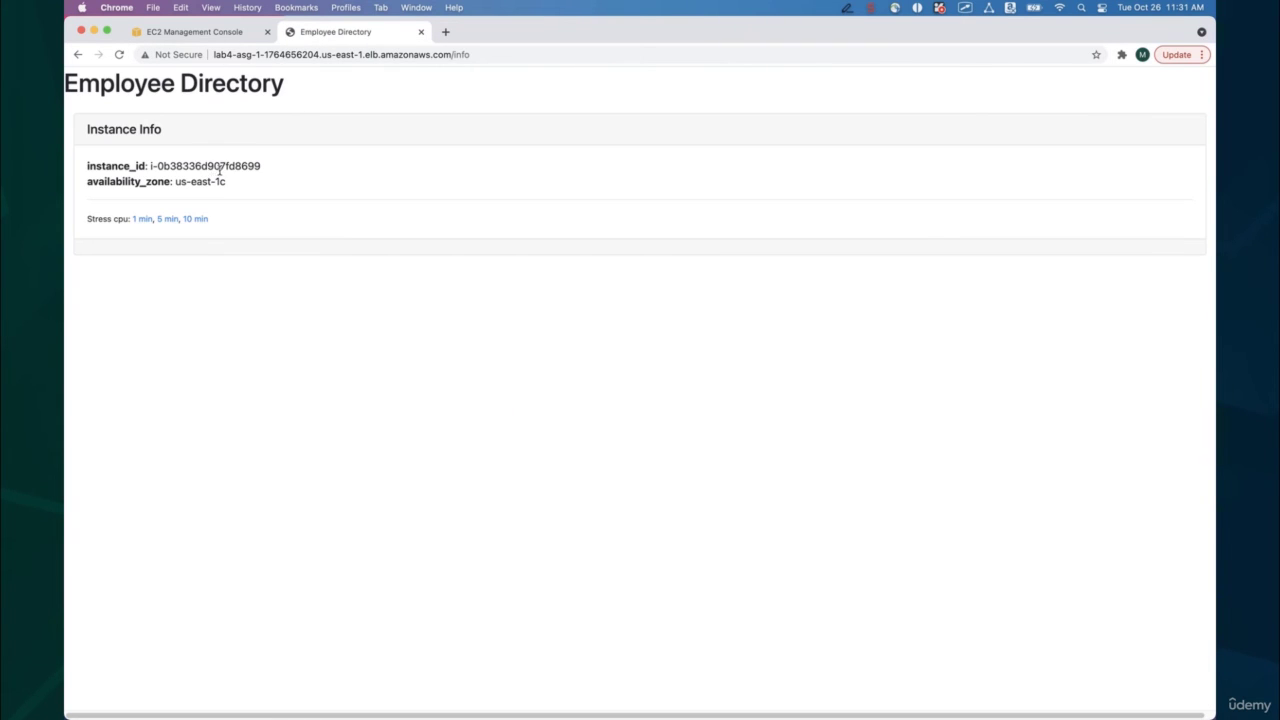
Highlight the instance ID and availability zone on the Instance Info page, and reload the page to see which instance responds.
triple_click(220, 167)
triple_click(233, 183)
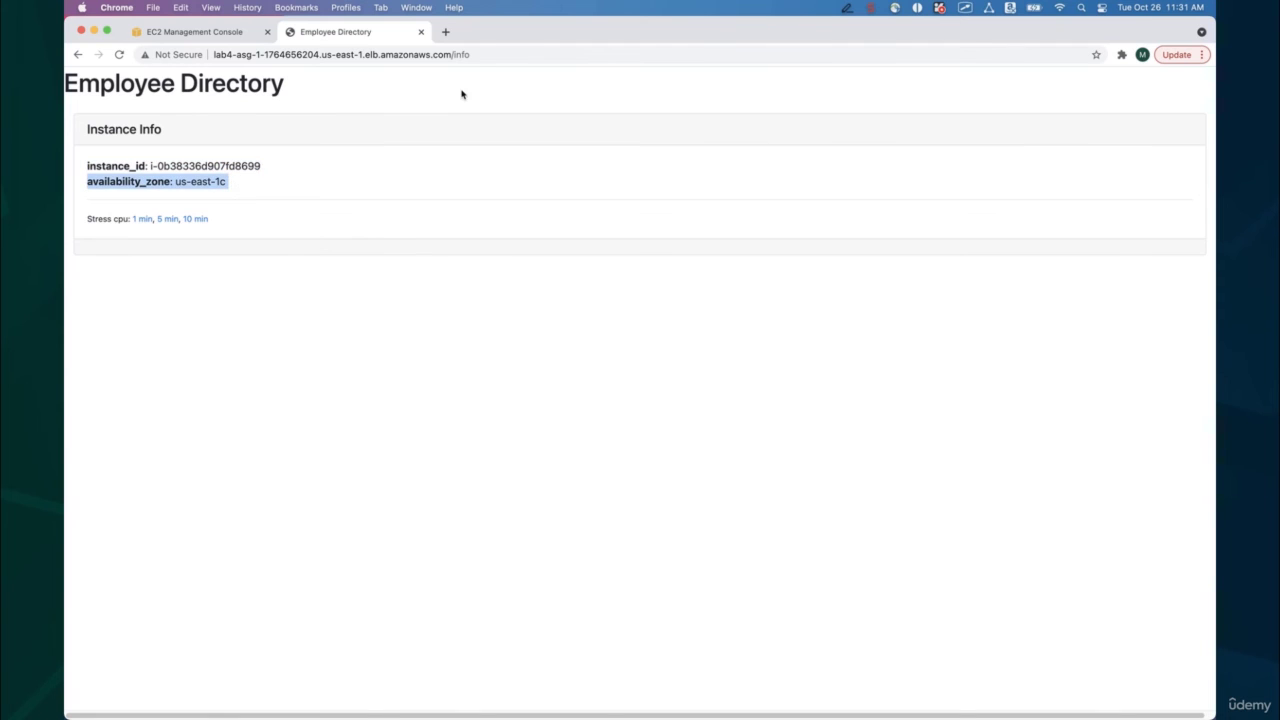
click(497, 52)
key(Return)
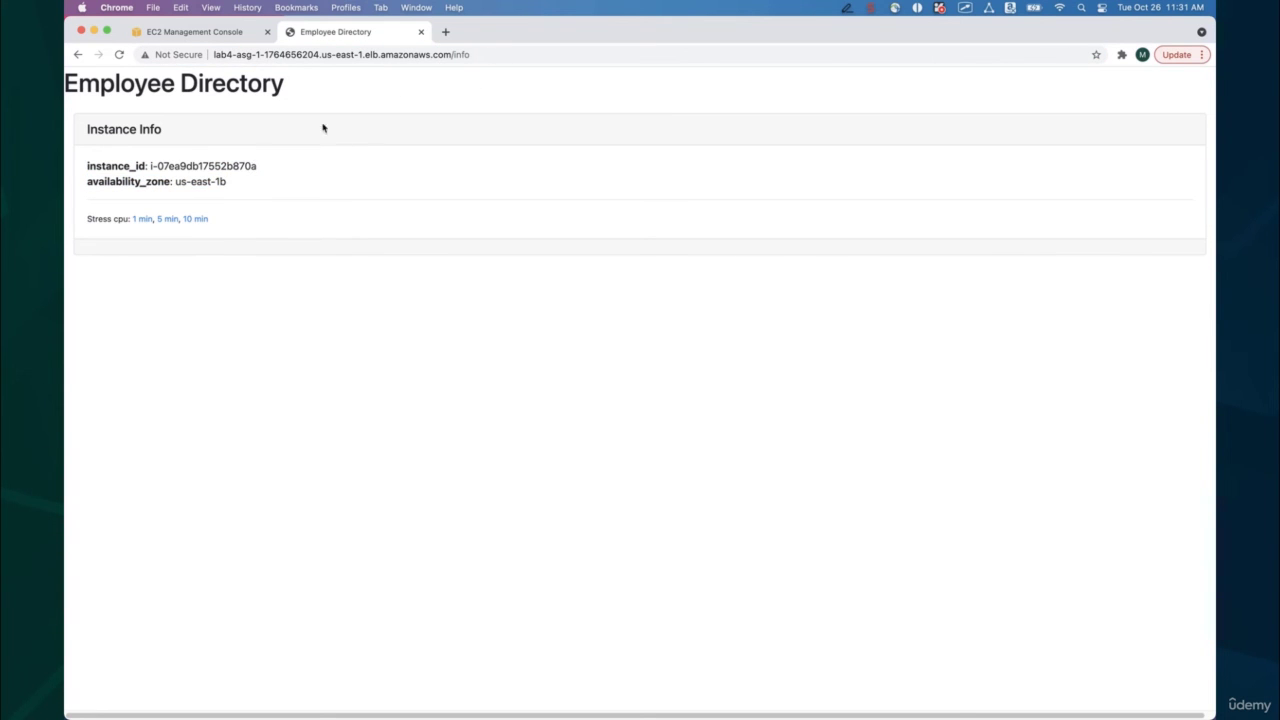
Reload the info page three more times to compare the responding instances, and start a 5-minute CPU stress.
click(440, 56)
key(Return)
click(440, 56)
key(Return)
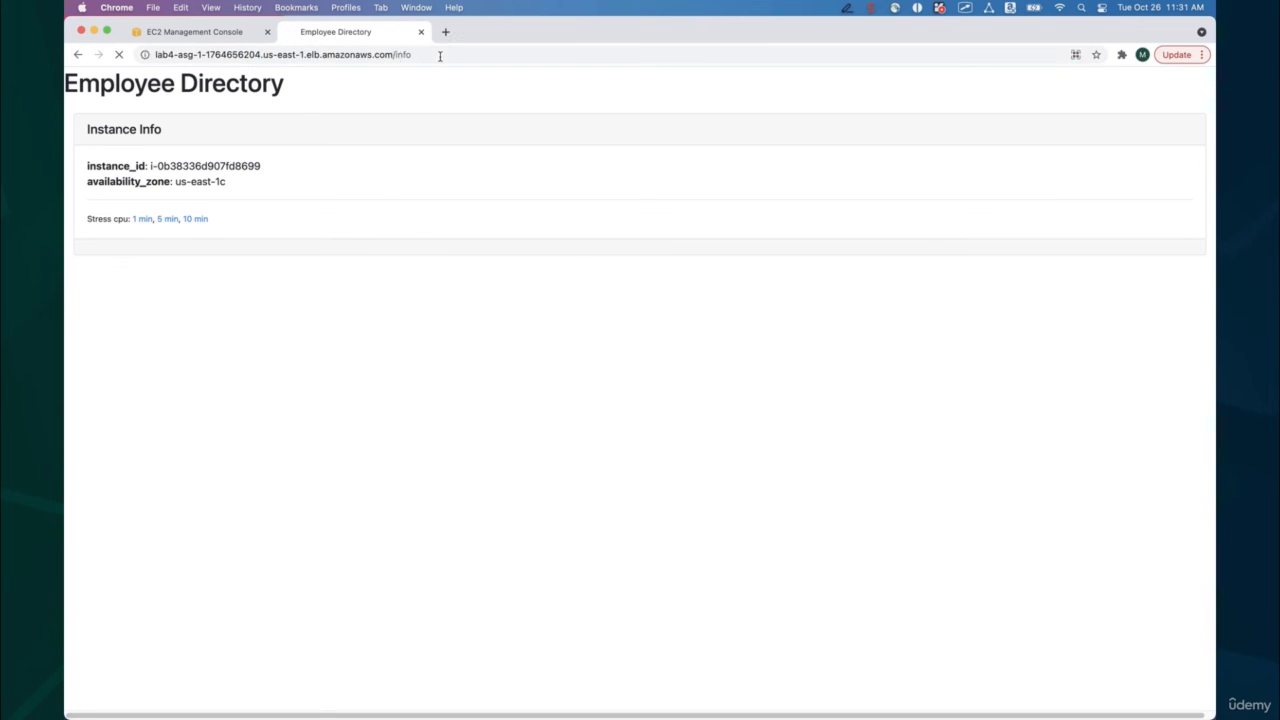
click(440, 56)
key(Return)
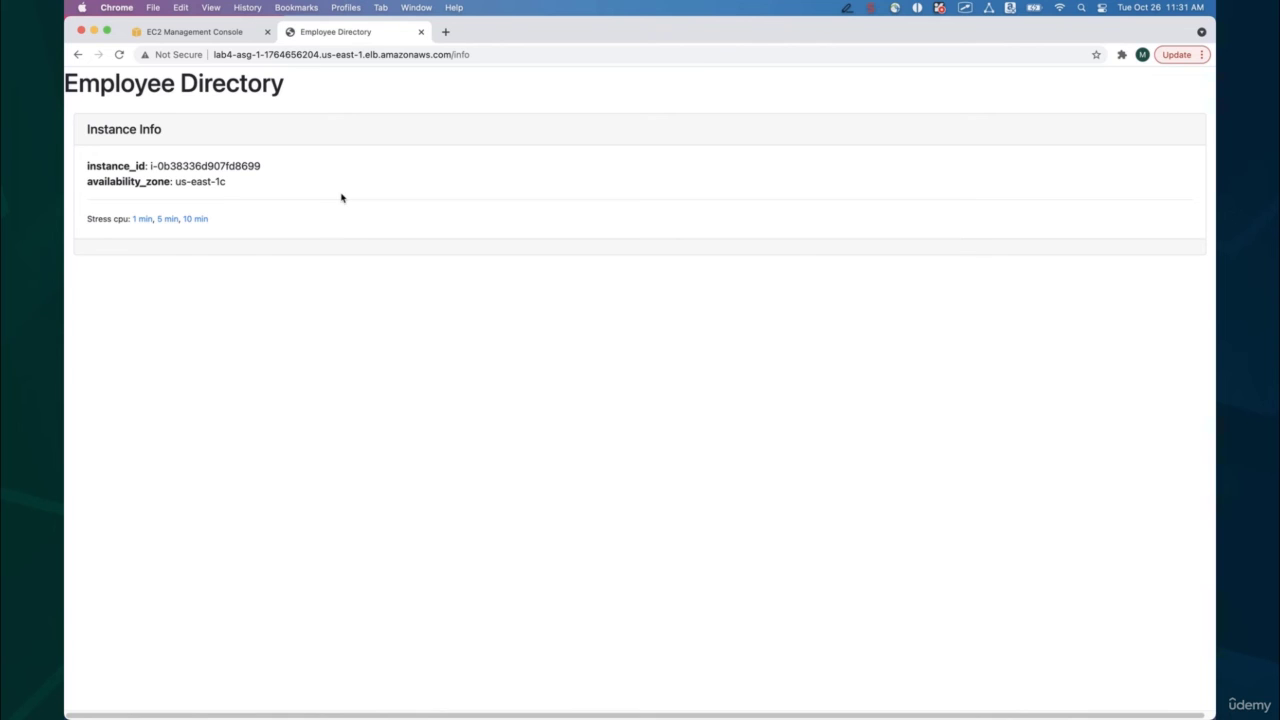
click(170, 219)
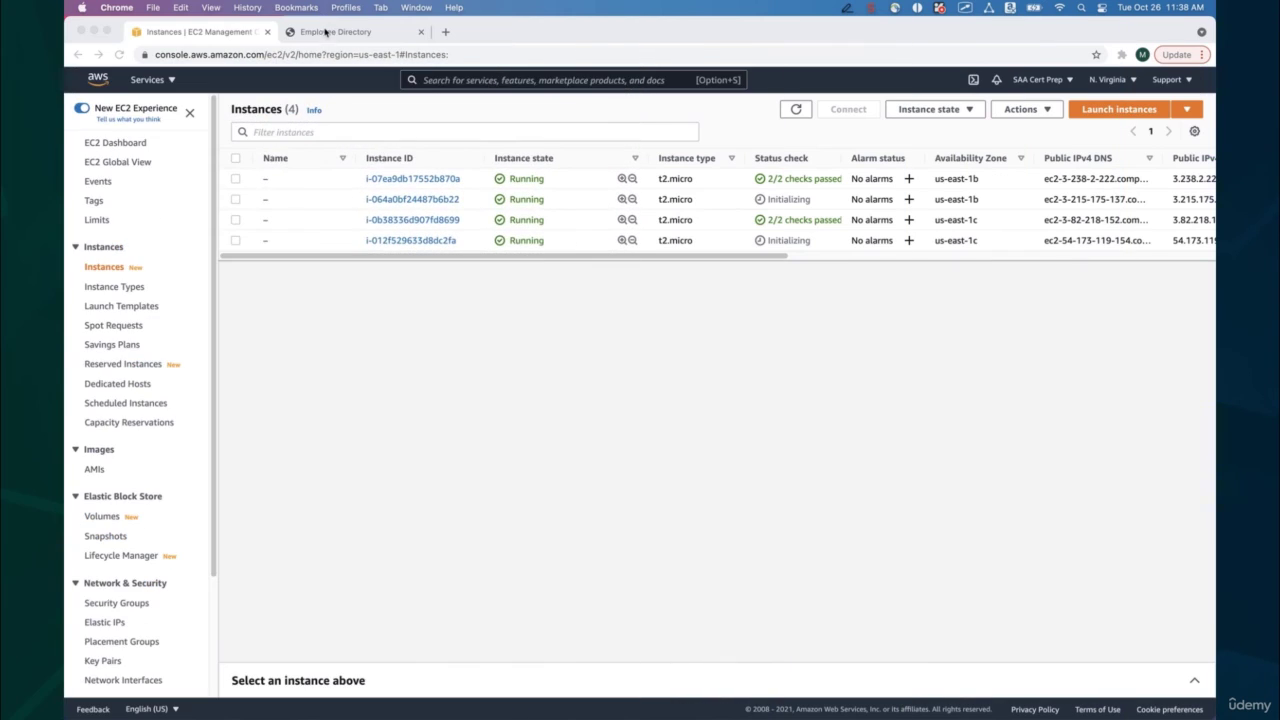
Return to the Employee Directory page and reload its info page twice to check which instance responds.
click(325, 33)
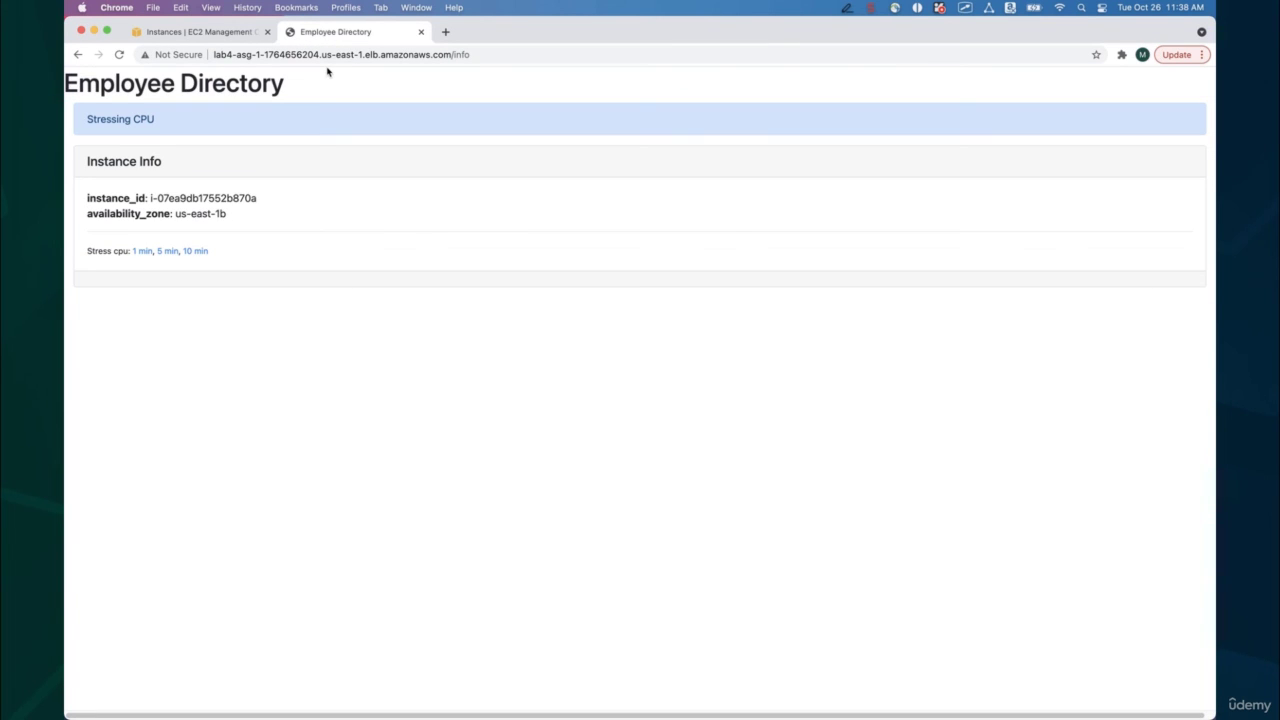
click(265, 55)
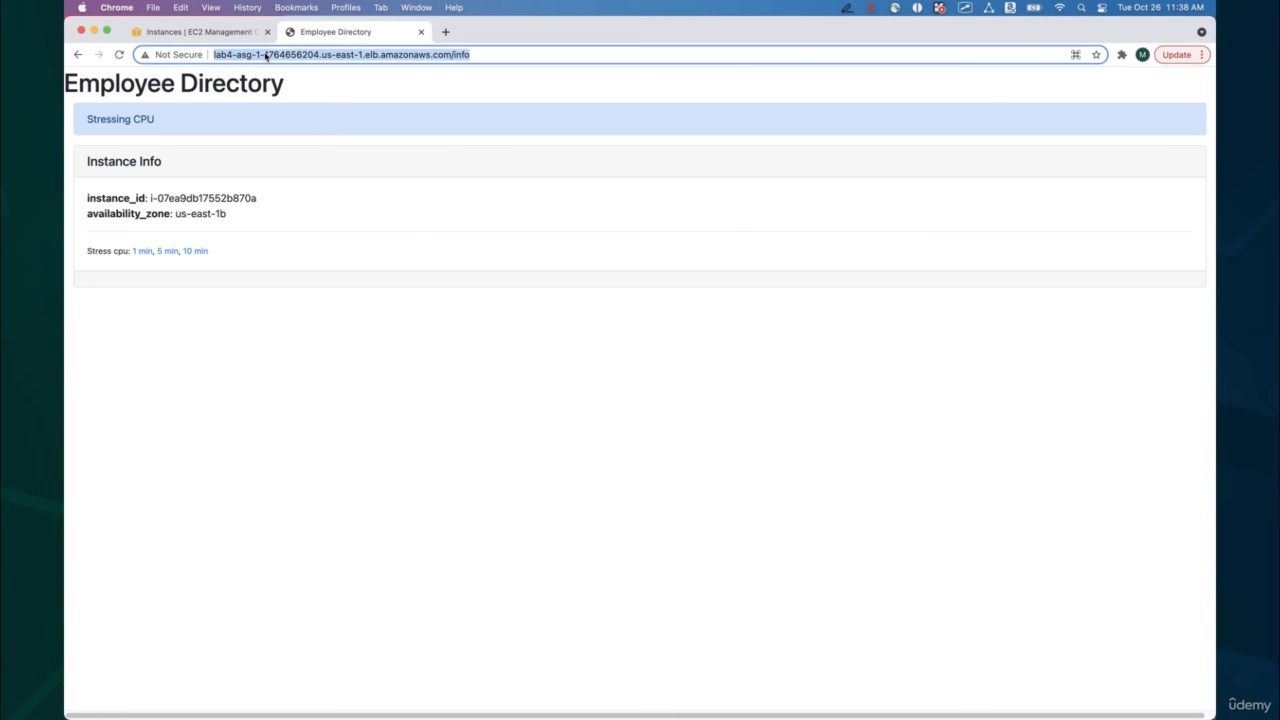
key(Return)
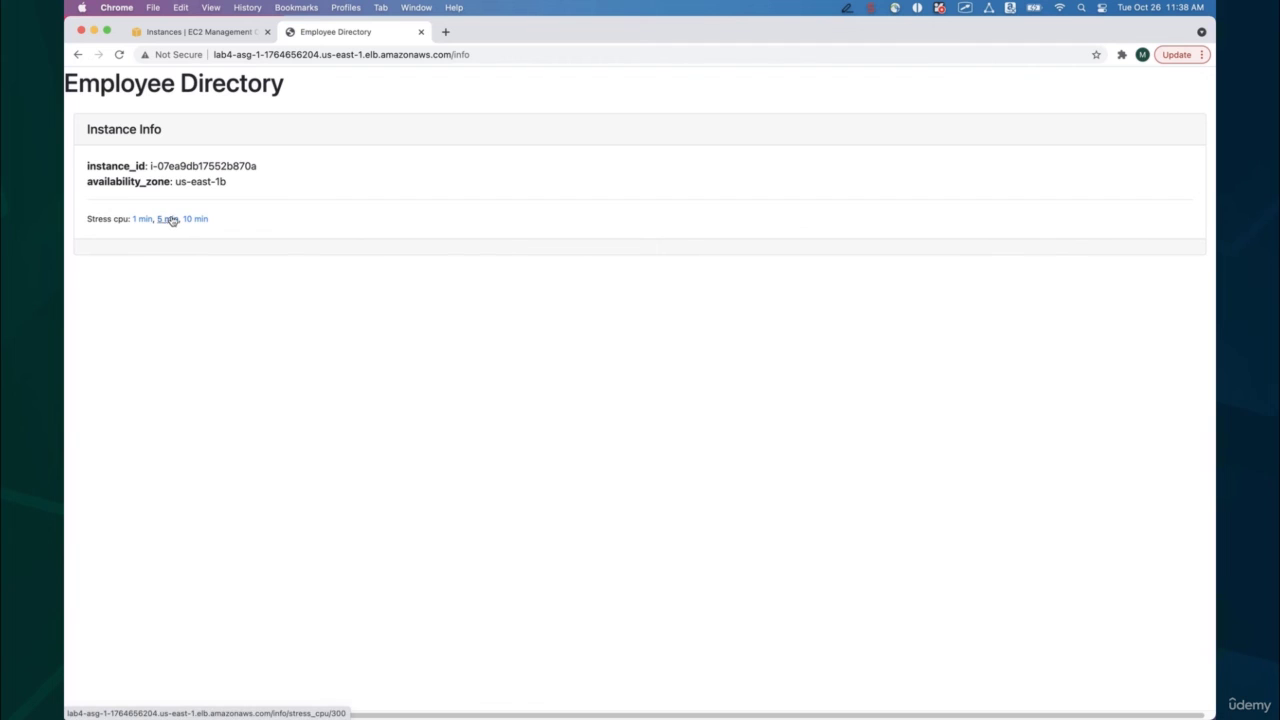
click(277, 62)
key(Return)
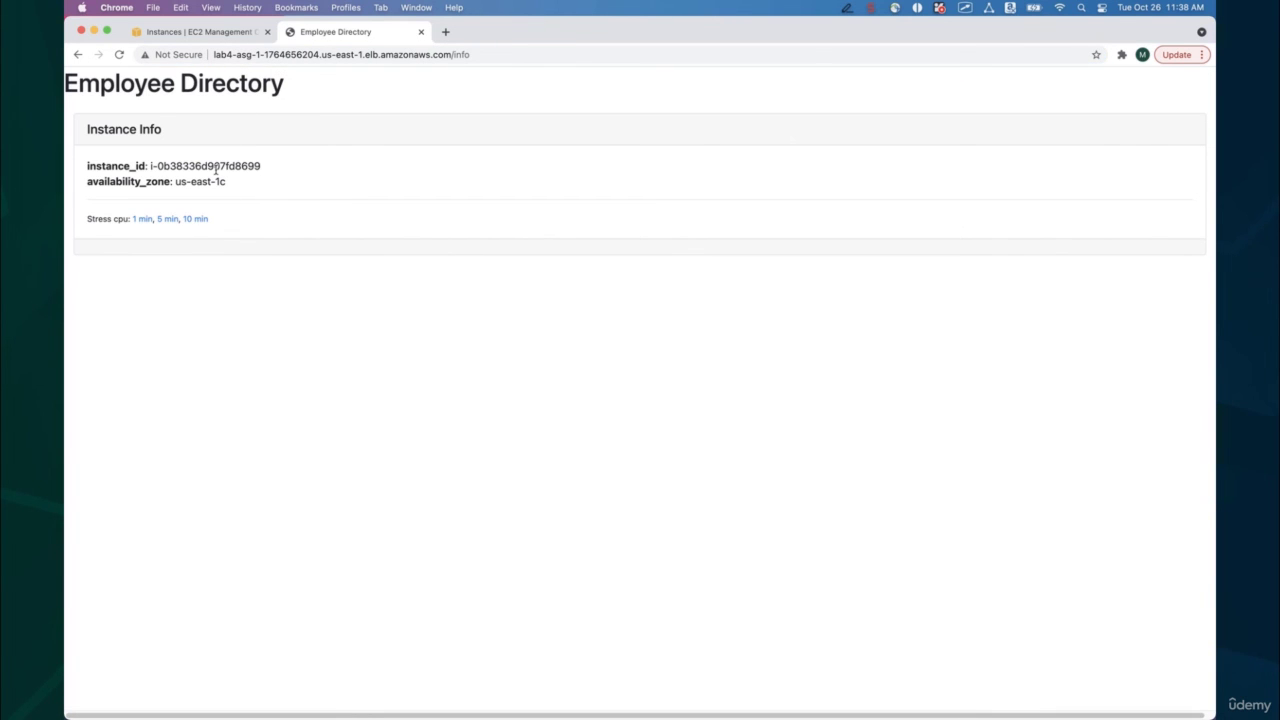
Refresh the EC2 instances list and check the instances' details across to the launch time and back.
click(206, 33)
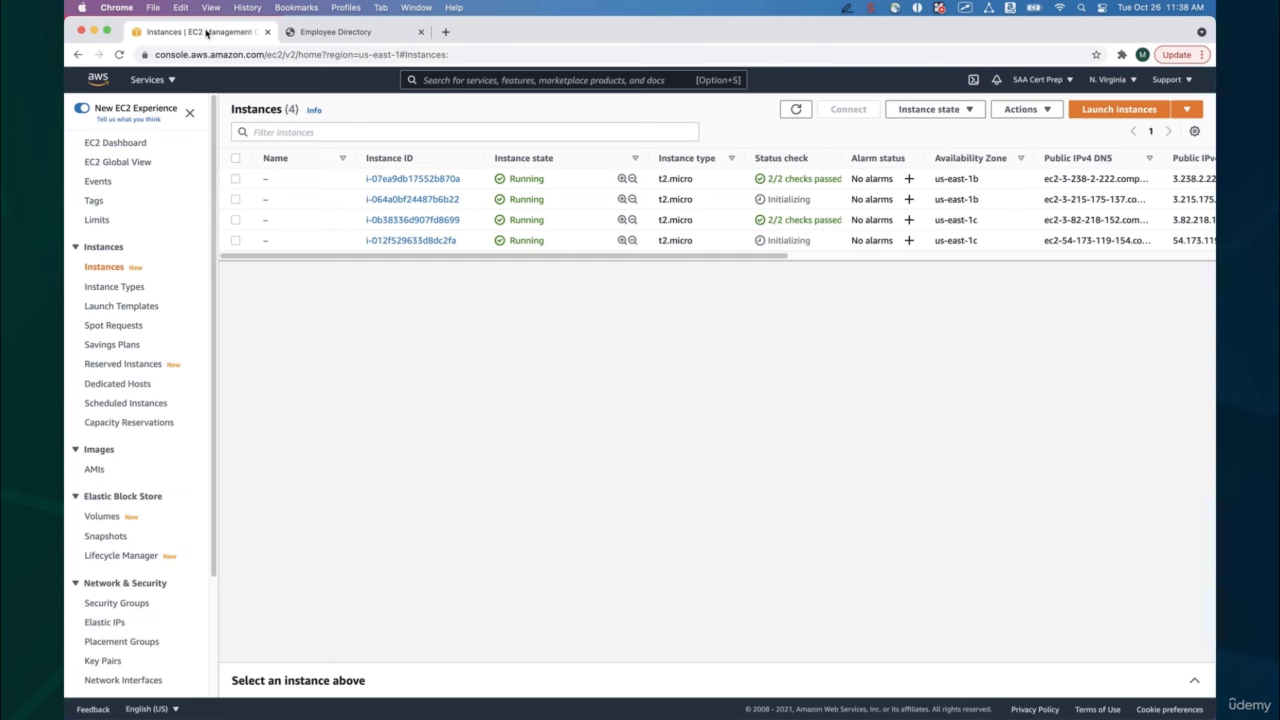
click(795, 109)
scroll(756, 240, right, 10)
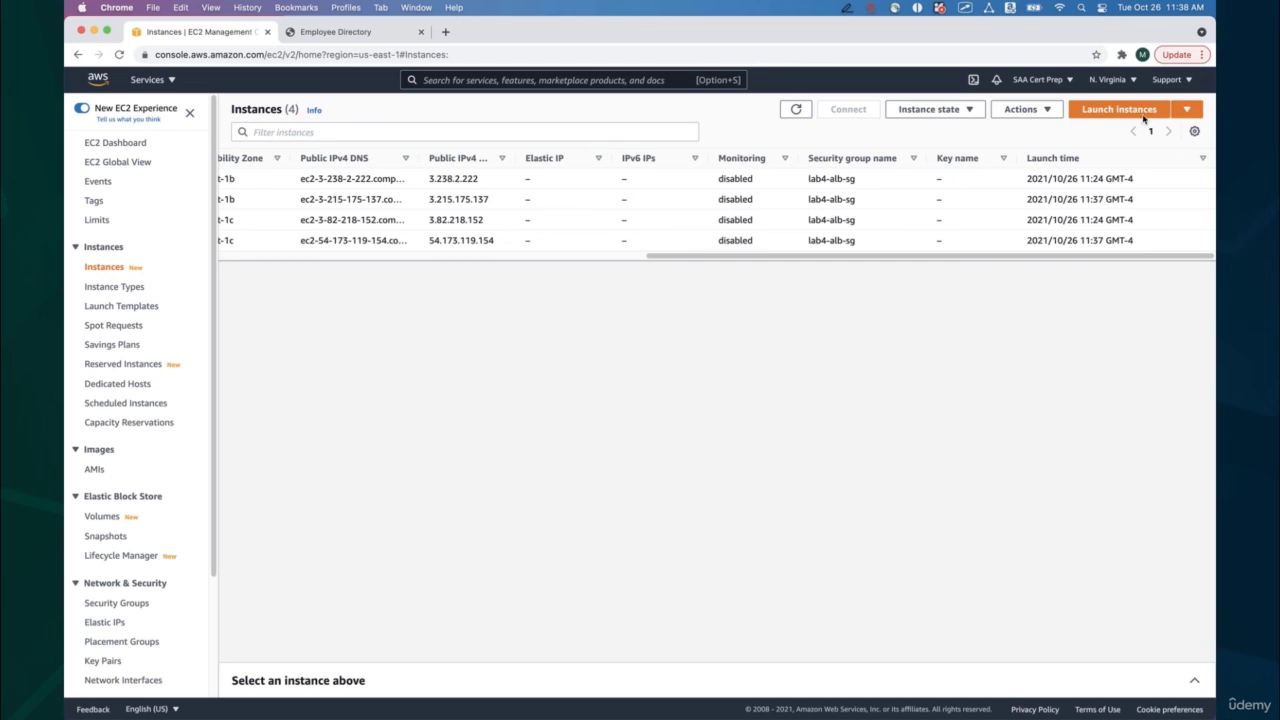
scroll(1062, 200, left, 10)
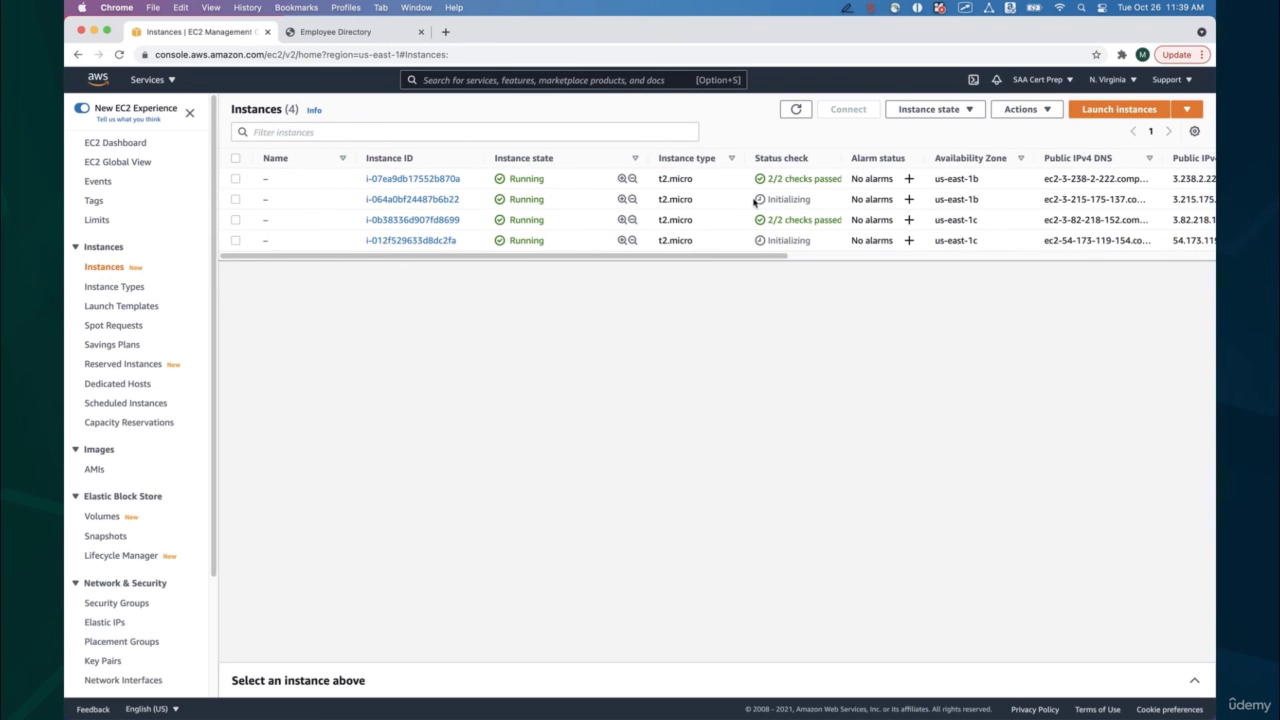
Open the monitoring graphs of the first us-east-1b instance, examine the enlarged CPU utilization graph, and close it.
click(235, 179)
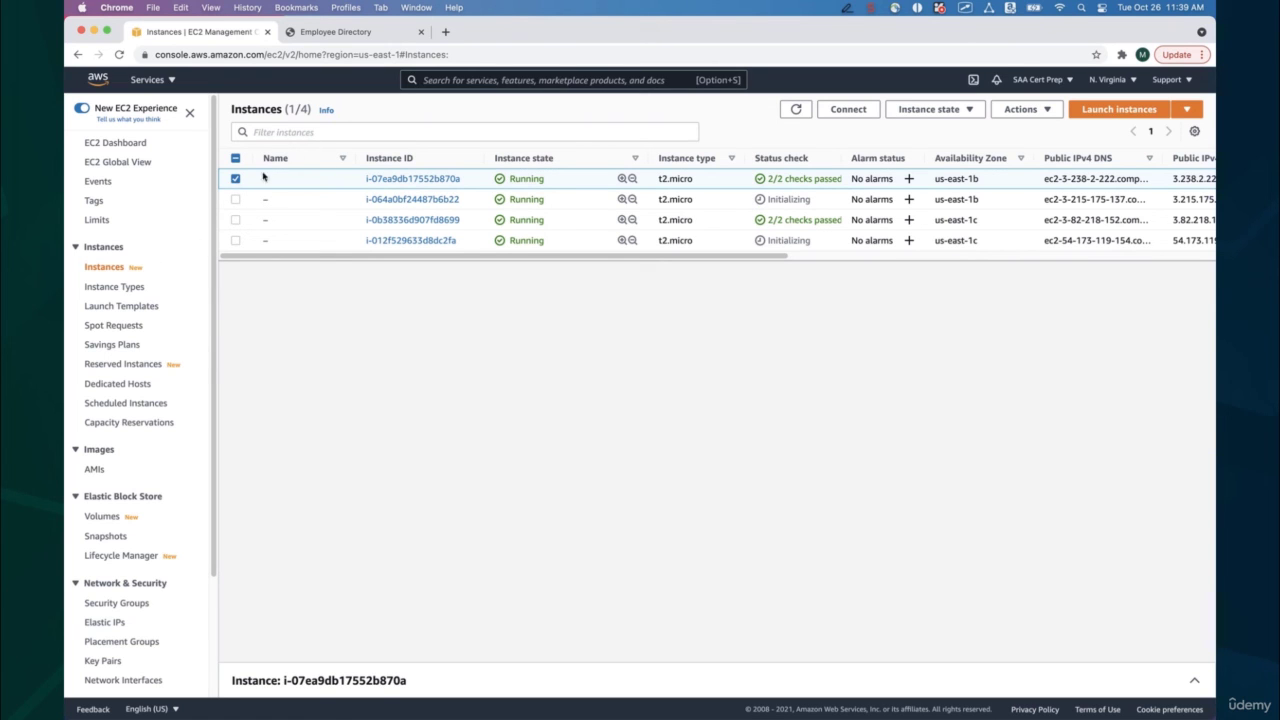
click(377, 179)
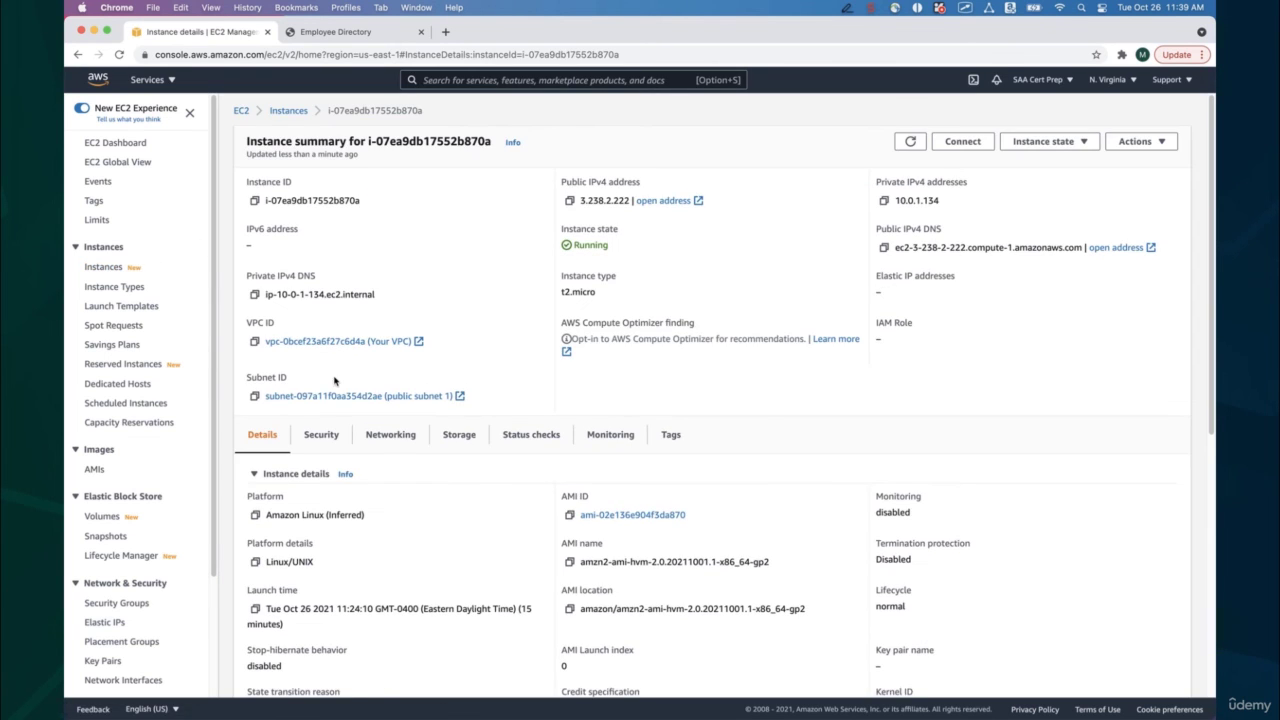
click(593, 438)
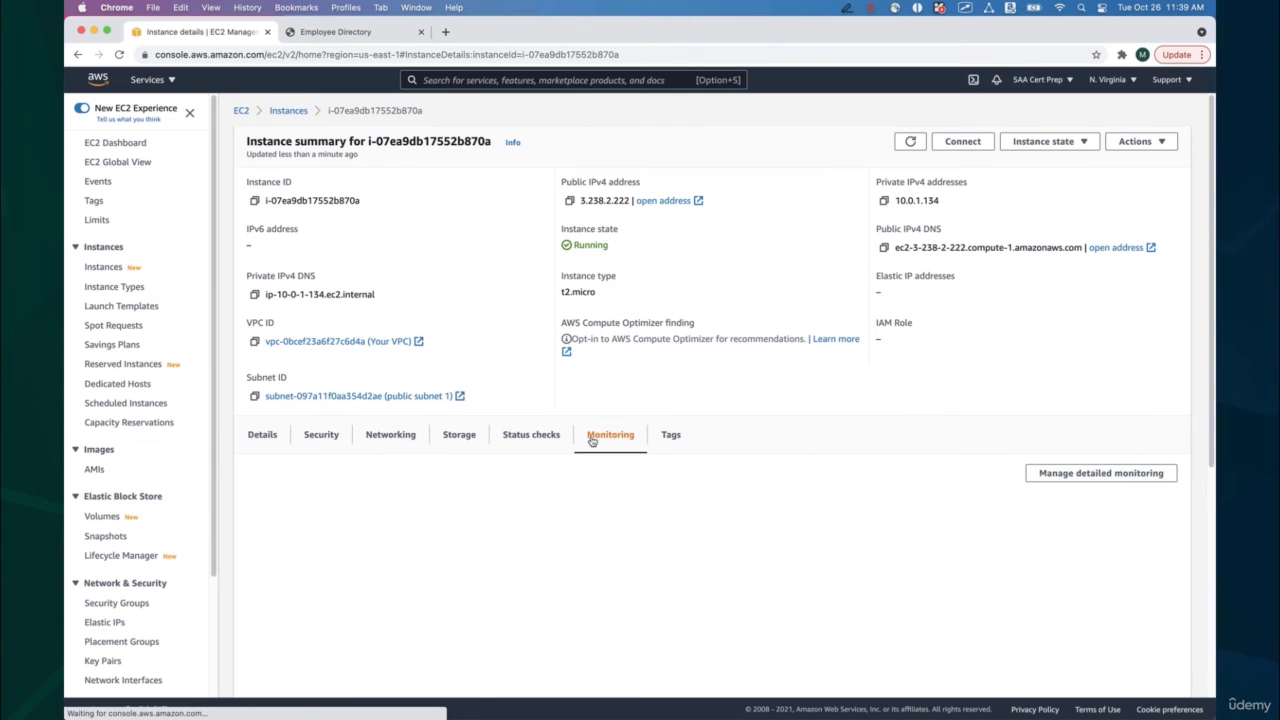
scroll(591, 441, down, 4)
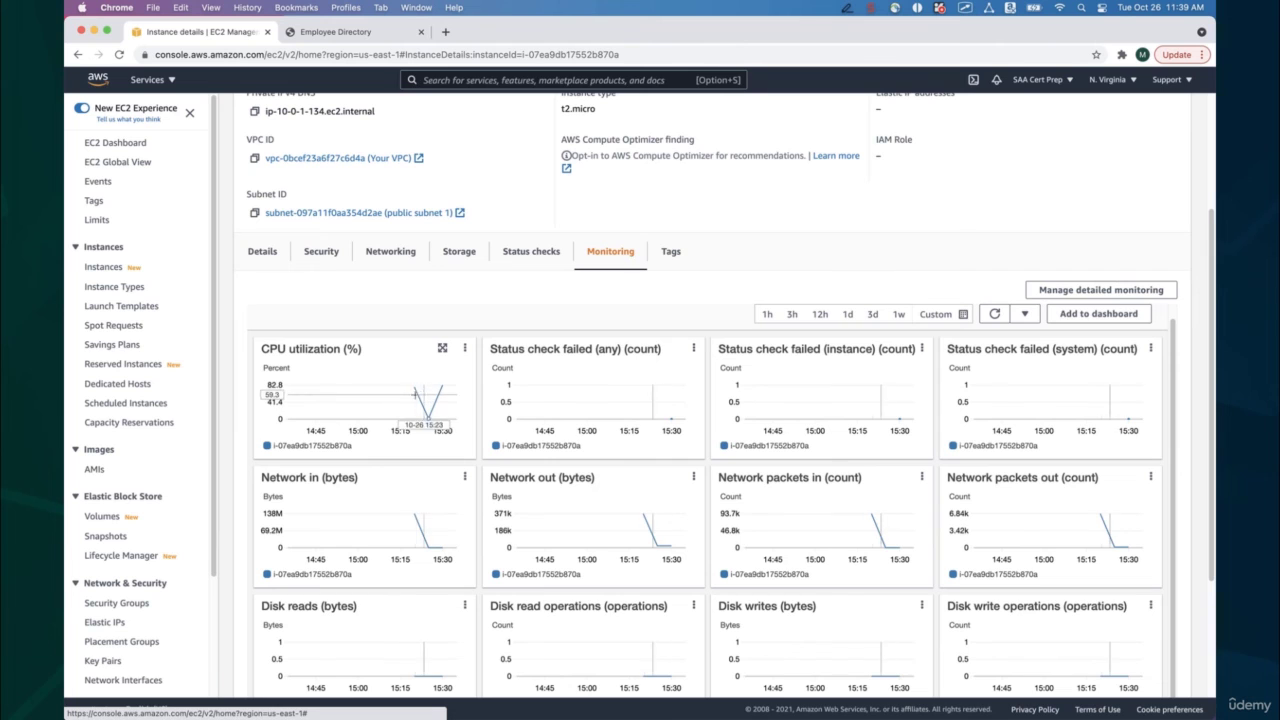
mouse_move(444, 386)
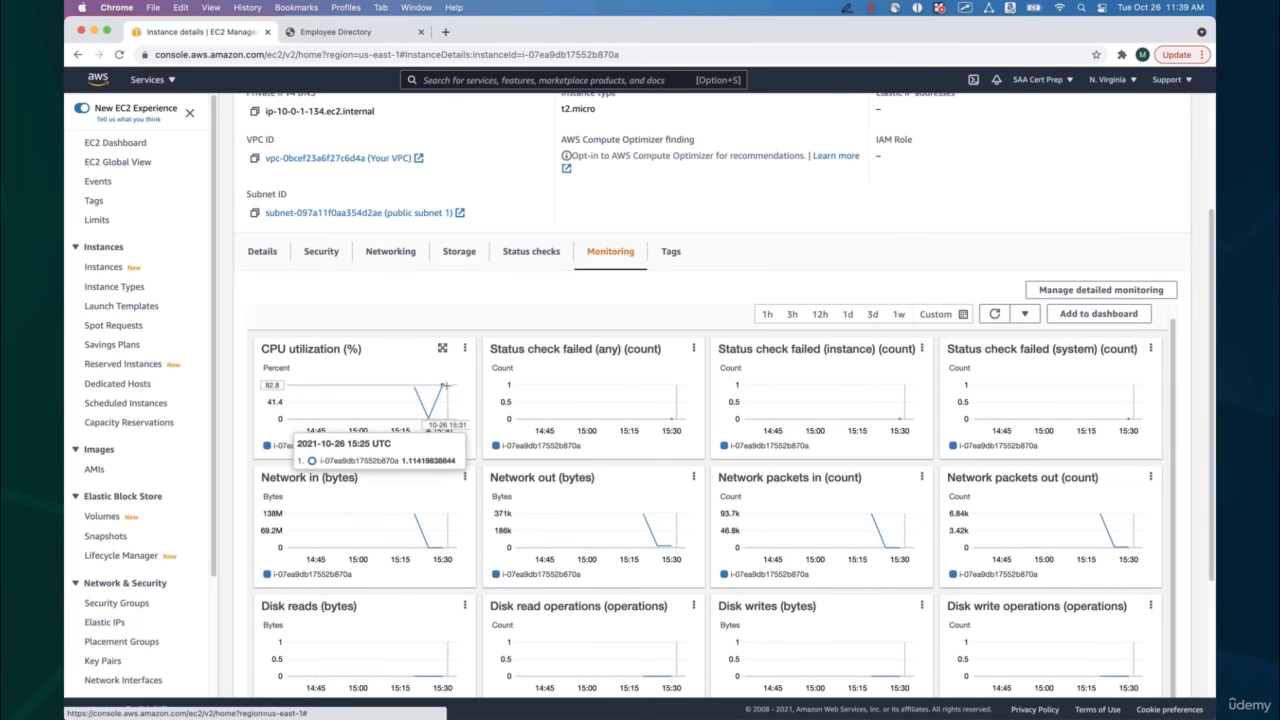
click(442, 348)
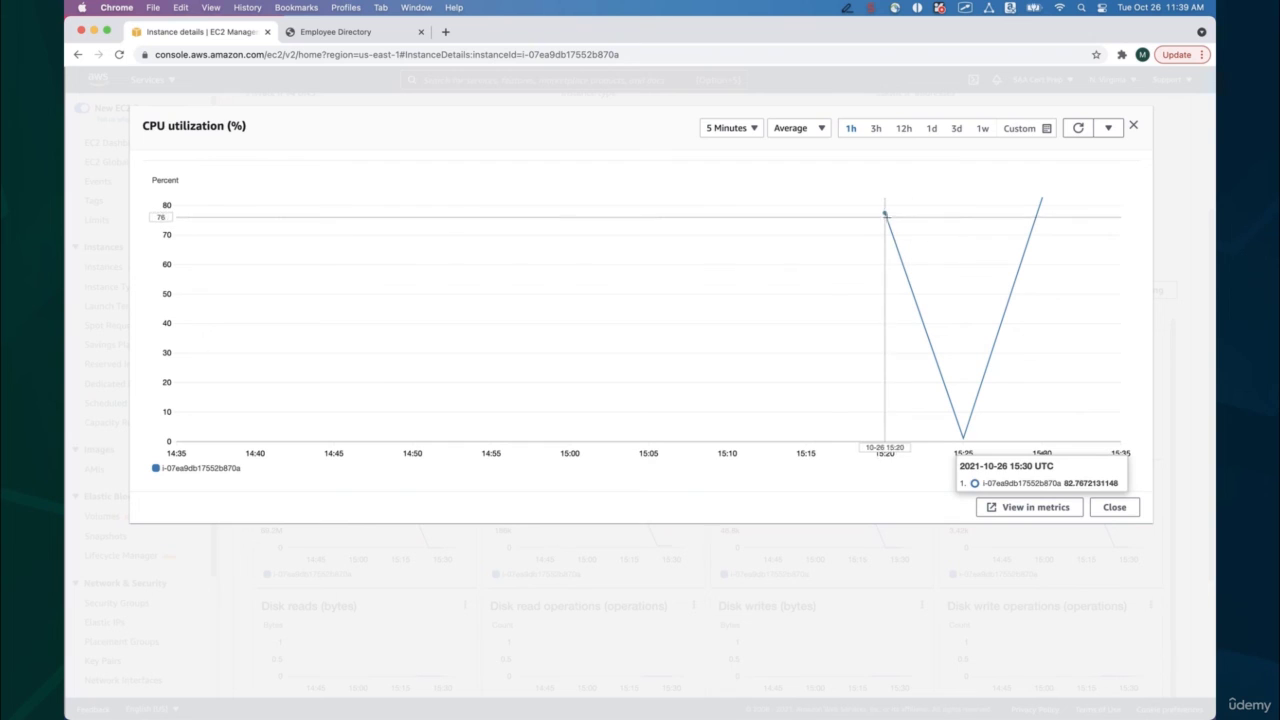
click(1132, 126)
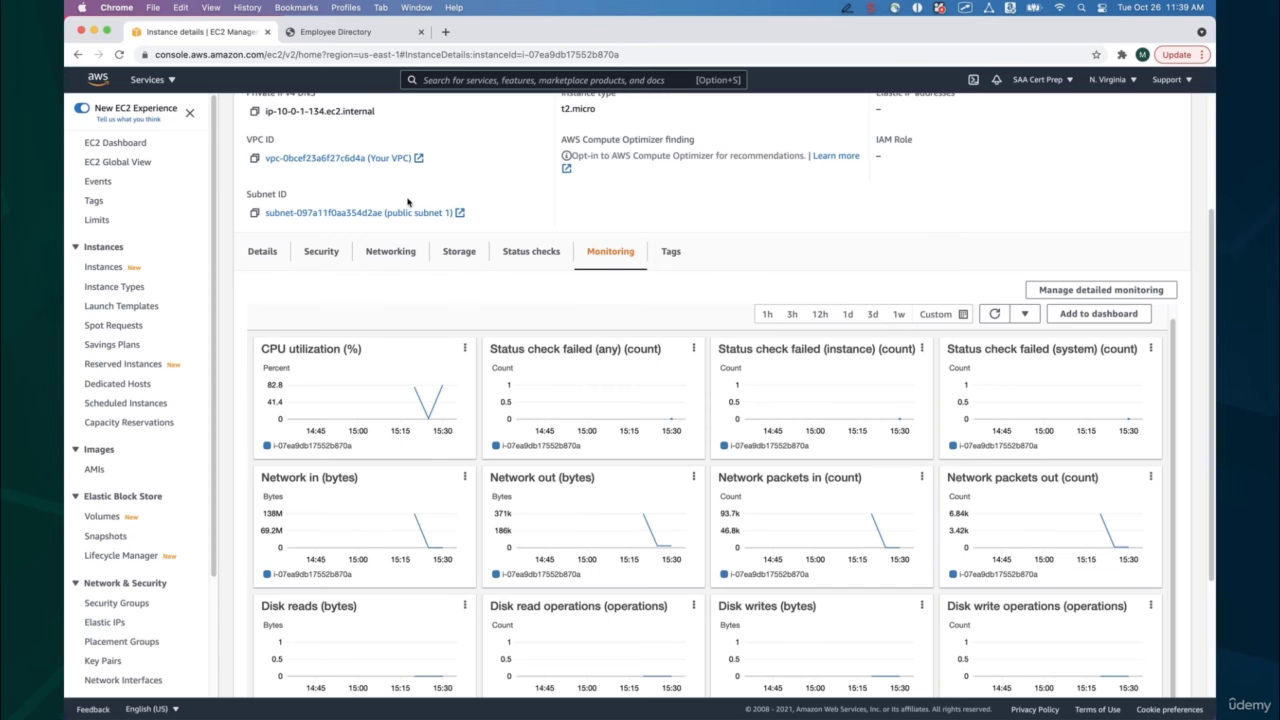
Delete the Auto Scaling group lab4-asg, entering delete as the confirmation.
click(110, 267)
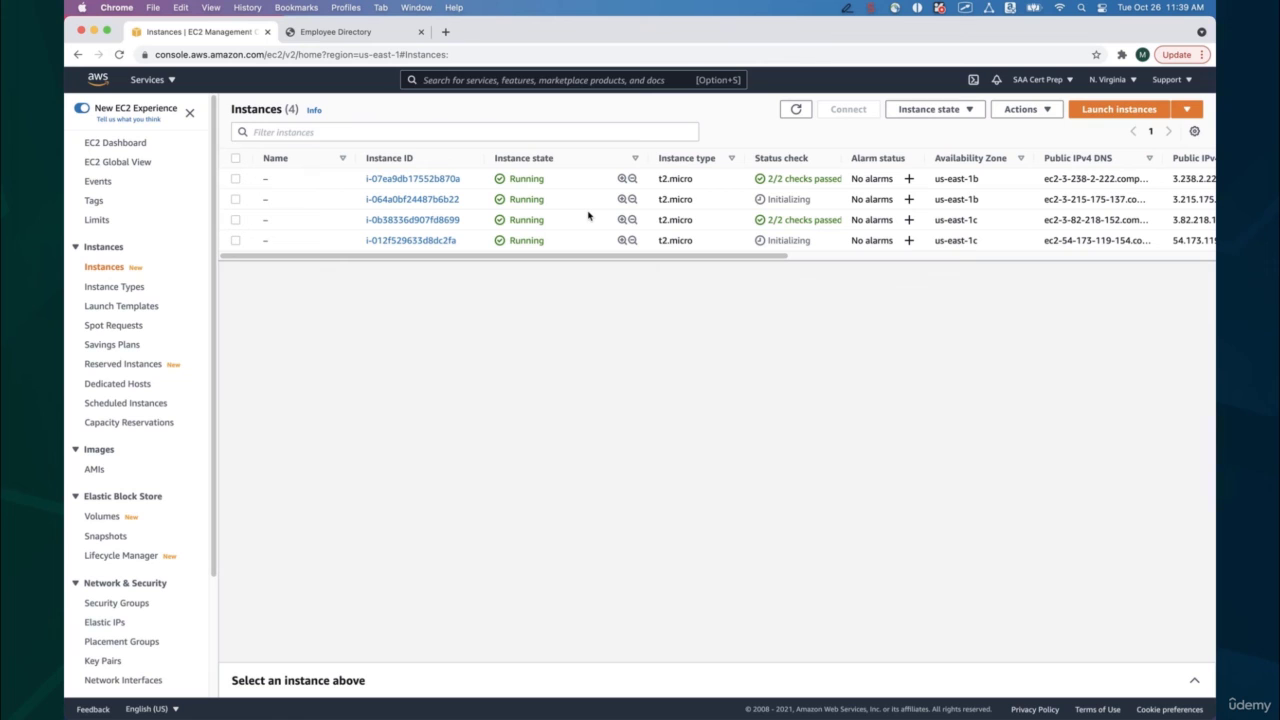
scroll(149, 385, down, 3)
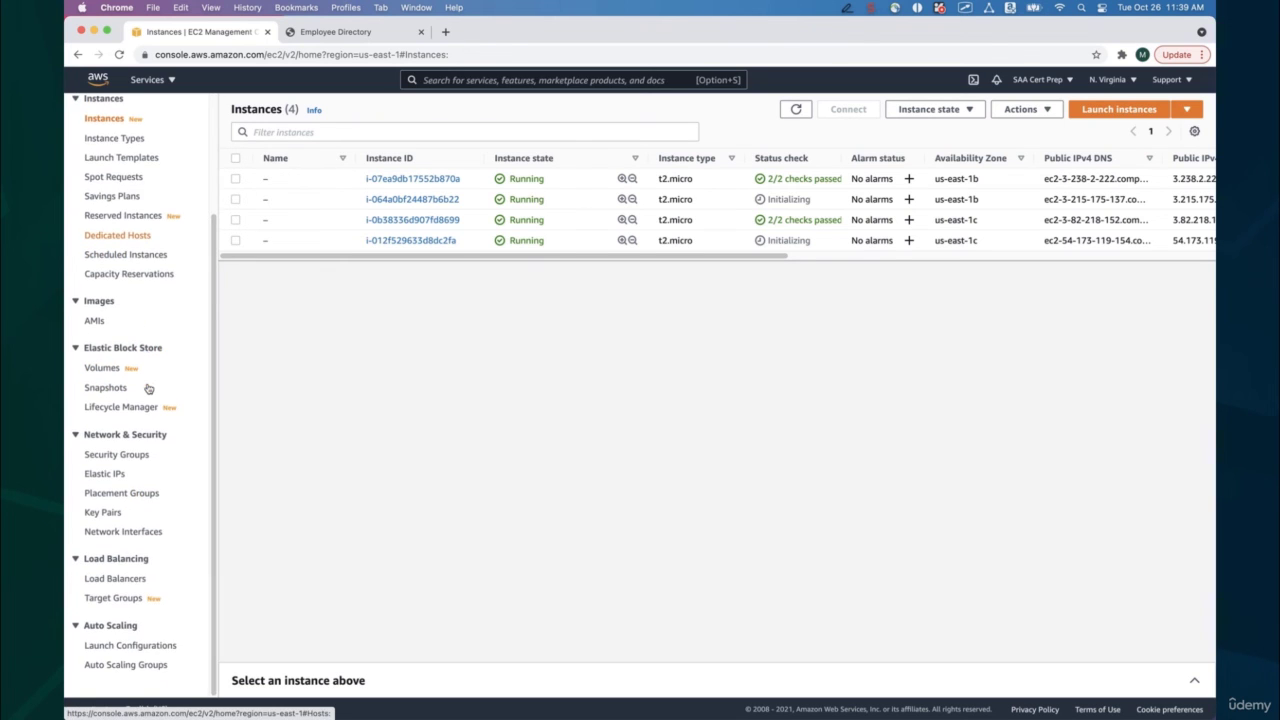
click(125, 666)
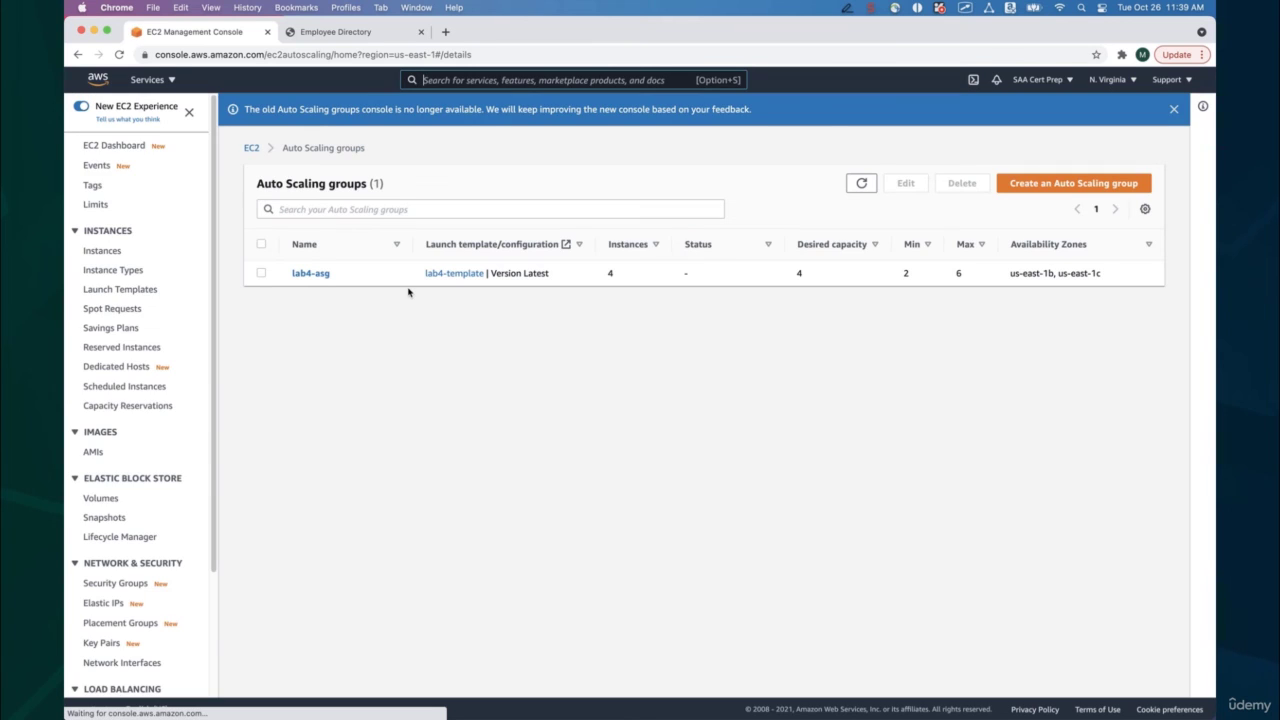
click(300, 279)
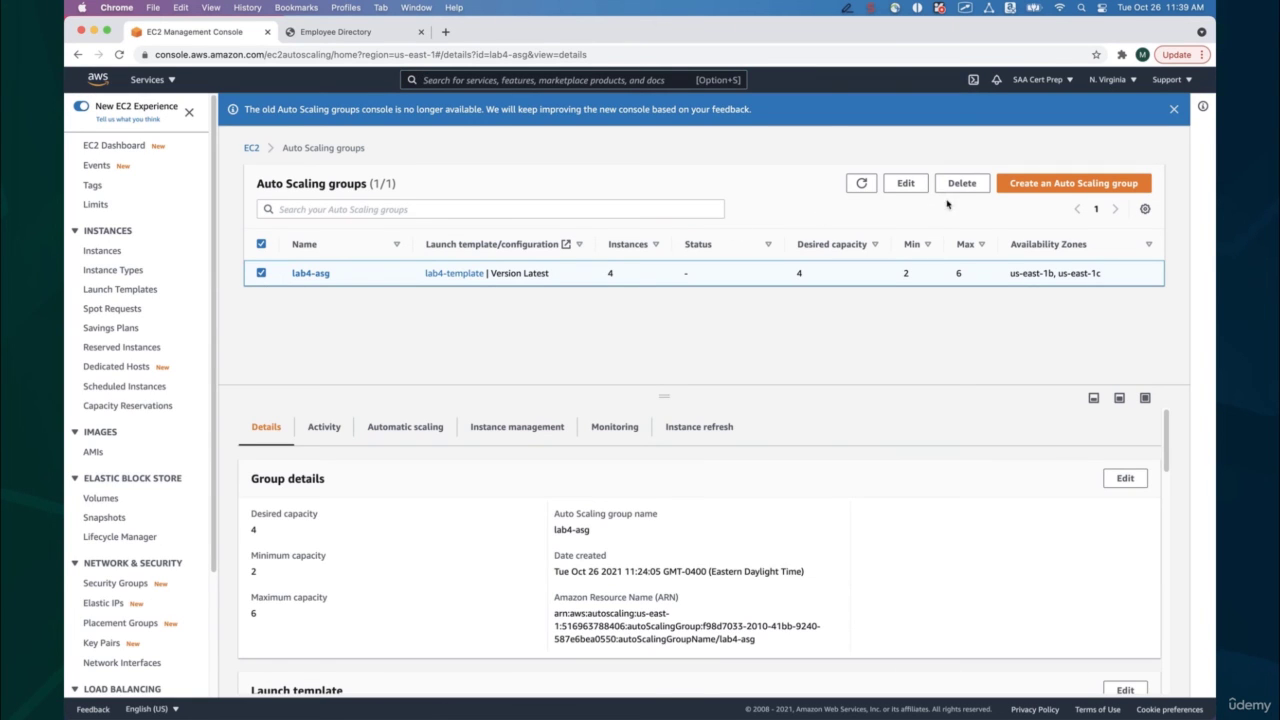
click(962, 184)
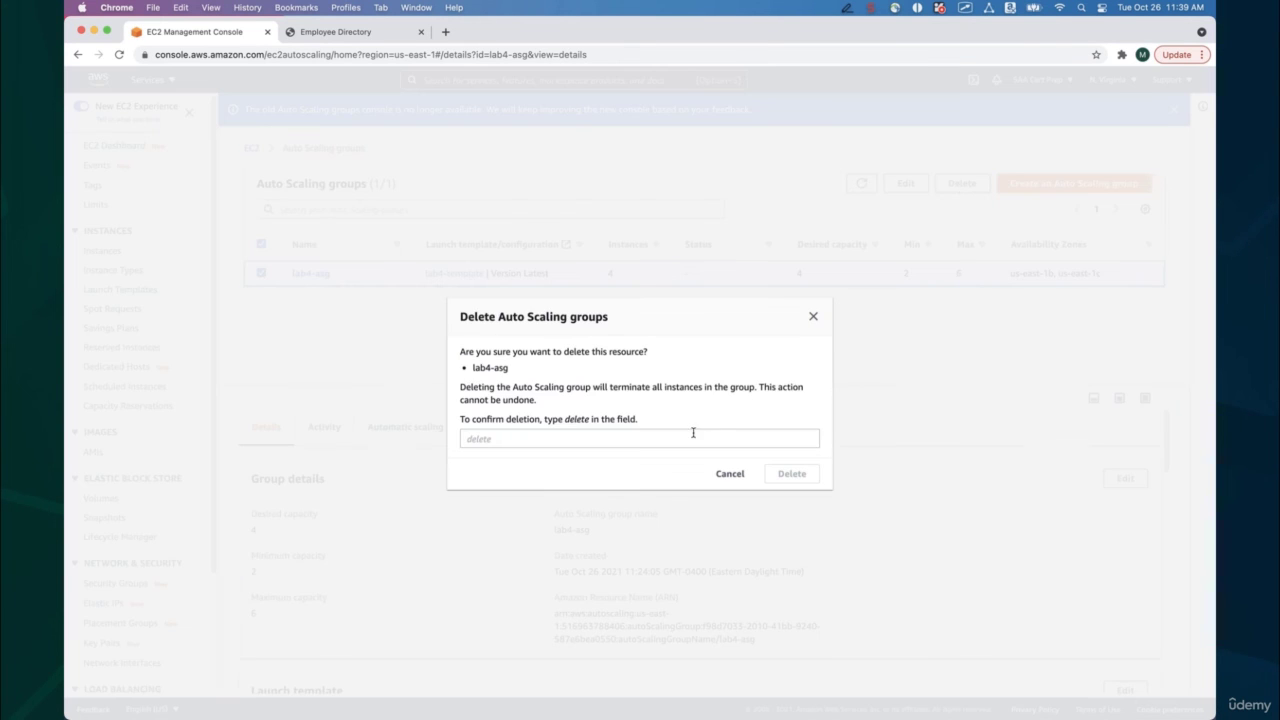
click(693, 436)
text(delete)
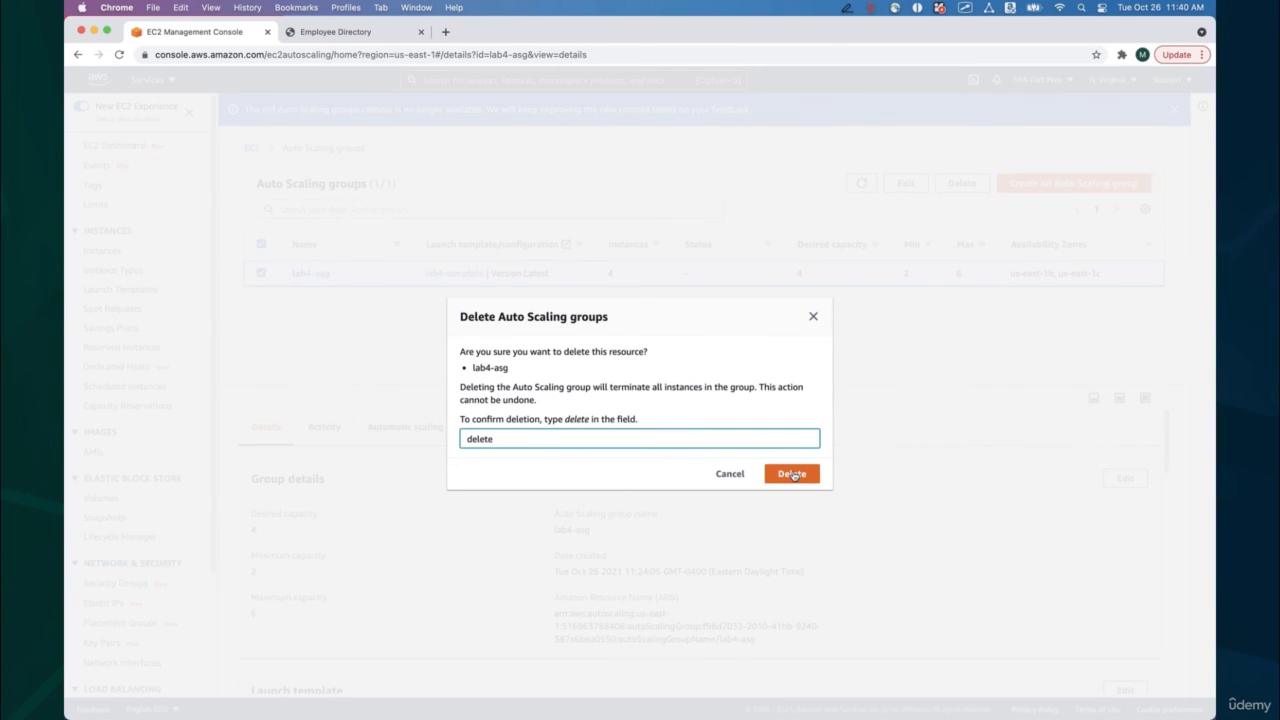
click(792, 474)
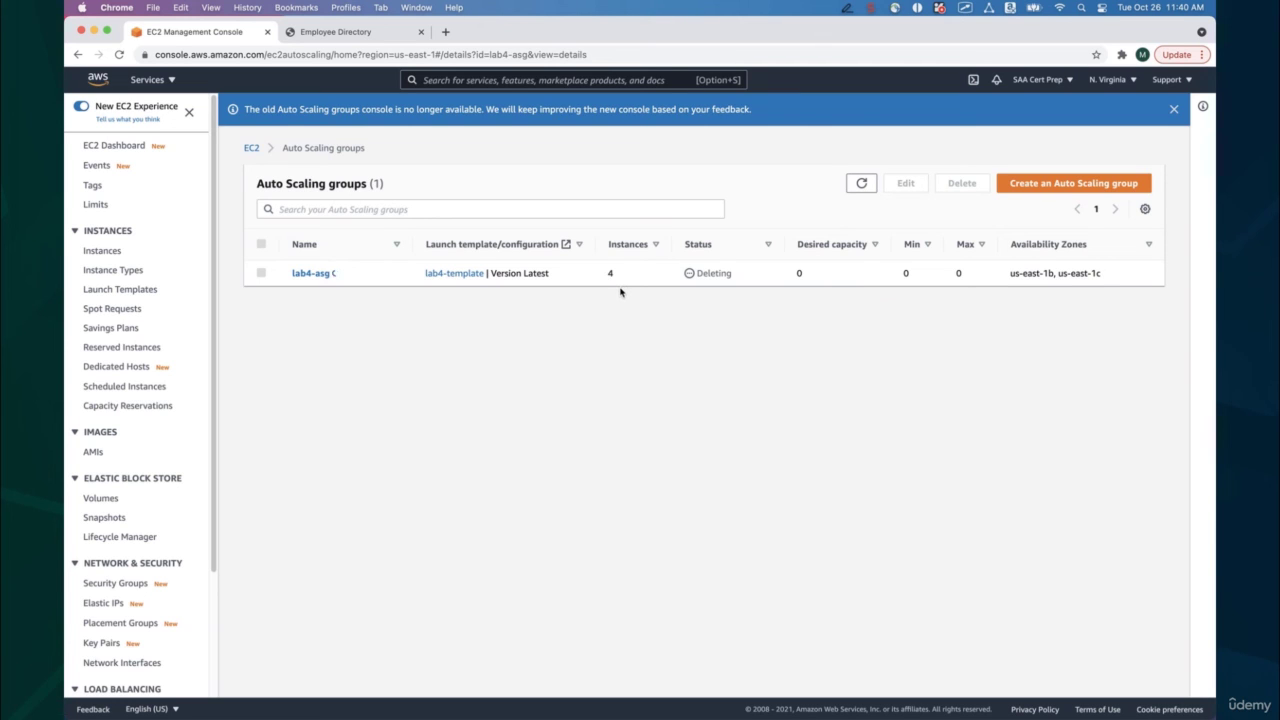
Go to the load balancers list in the EC2 console.
scroll(166, 500, down, 2)
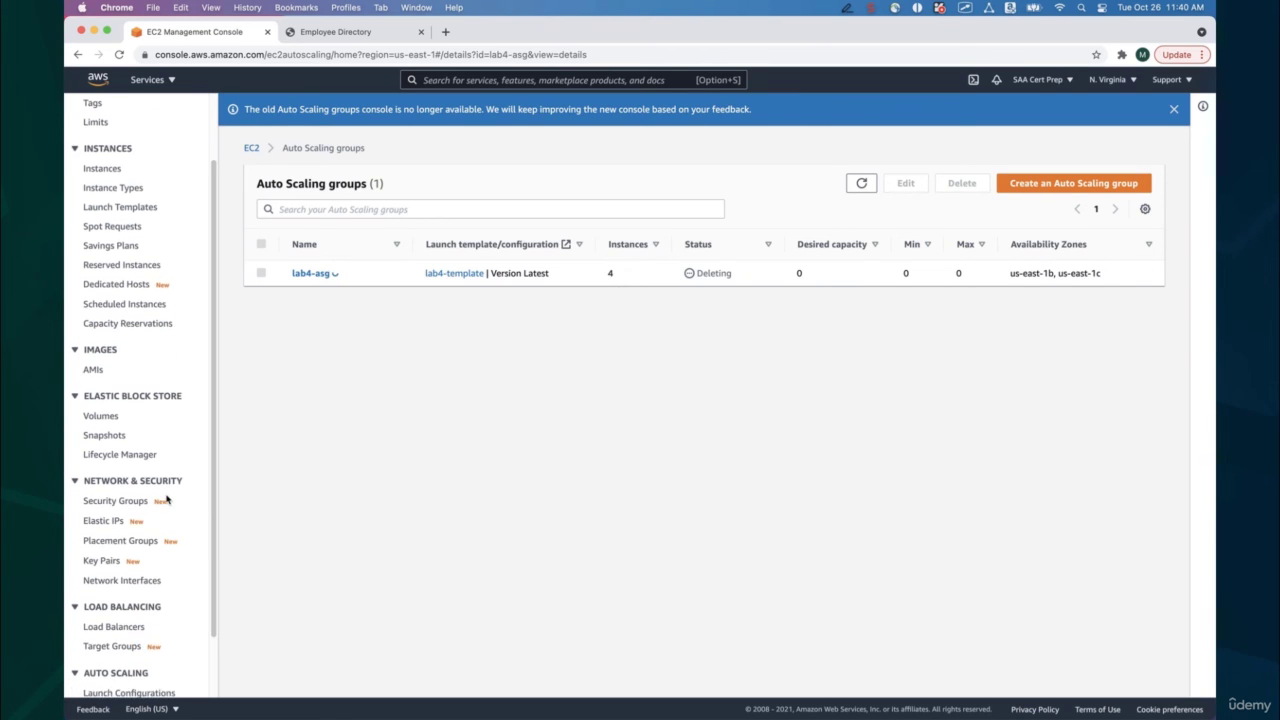
scroll(166, 497, down, 1)
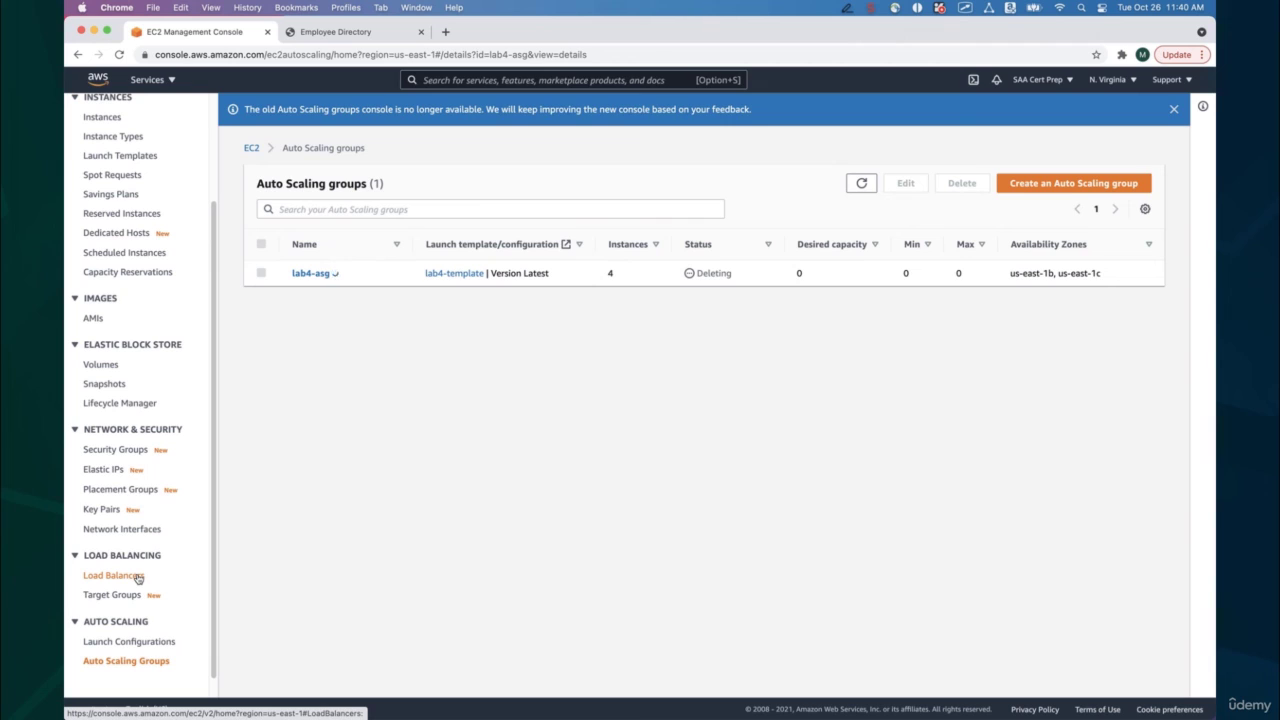